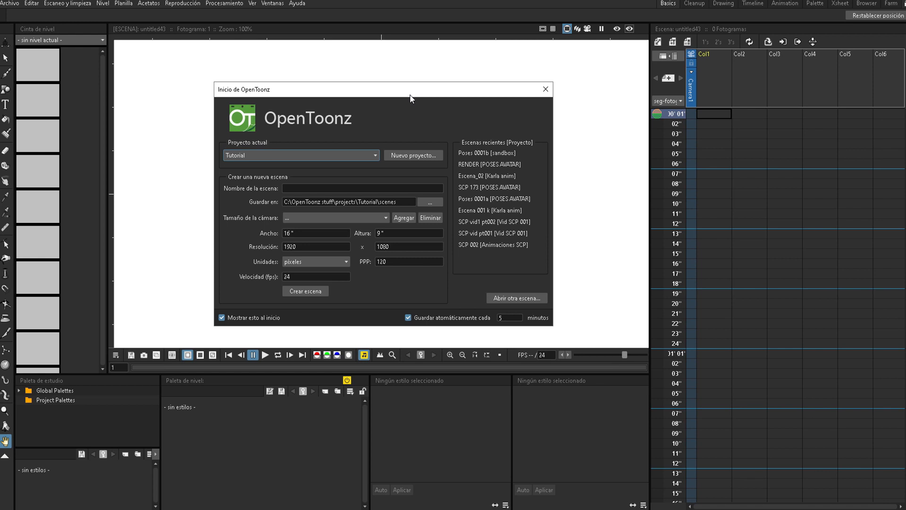
# - Name the new scene Escena 0001 and set its camera size to the HD 1080, 1920x1080, 16/9 preset
pyautogui.click(386, 189)
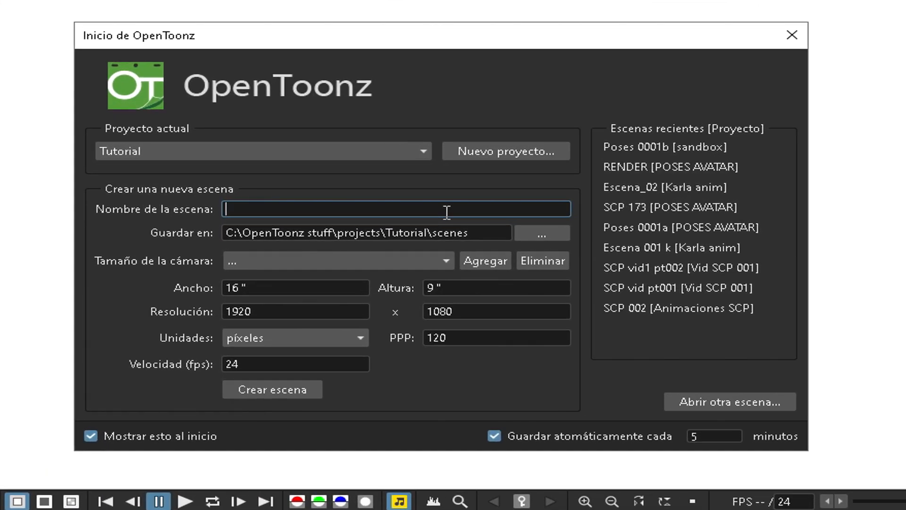
pyautogui.write('Escena 0001')
pyautogui.click(307, 260)
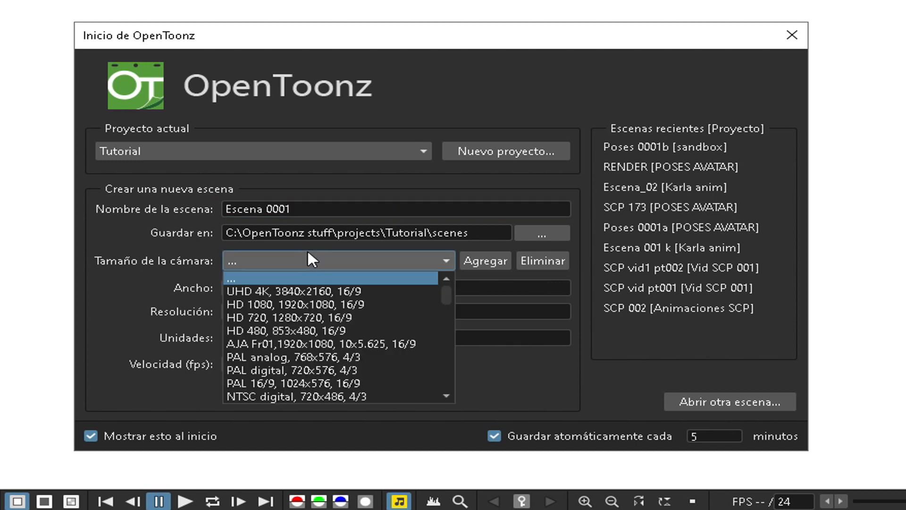
pyautogui.click(304, 305)
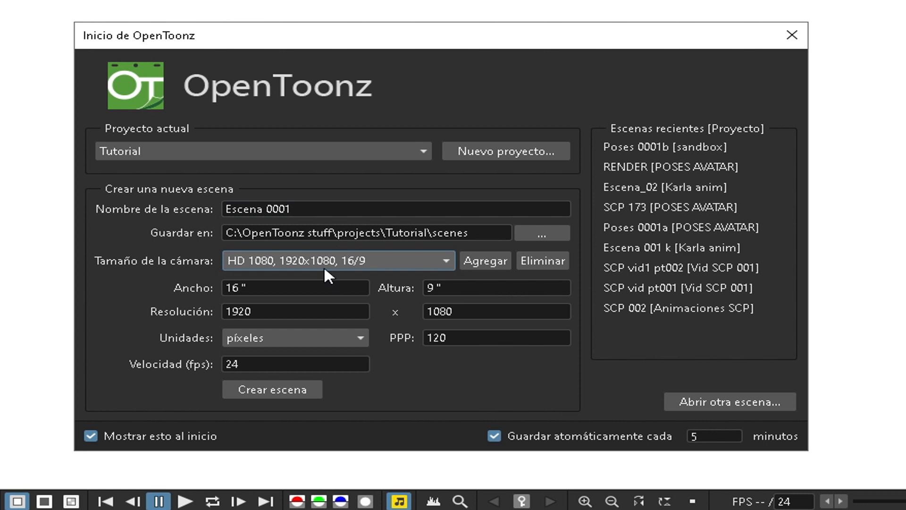
# - Try the UHD 4K, 3840x2160, 16/9 camera preset for the scene, and restore HD 1080, 1920x1080, 16/9
pyautogui.click(358, 262)
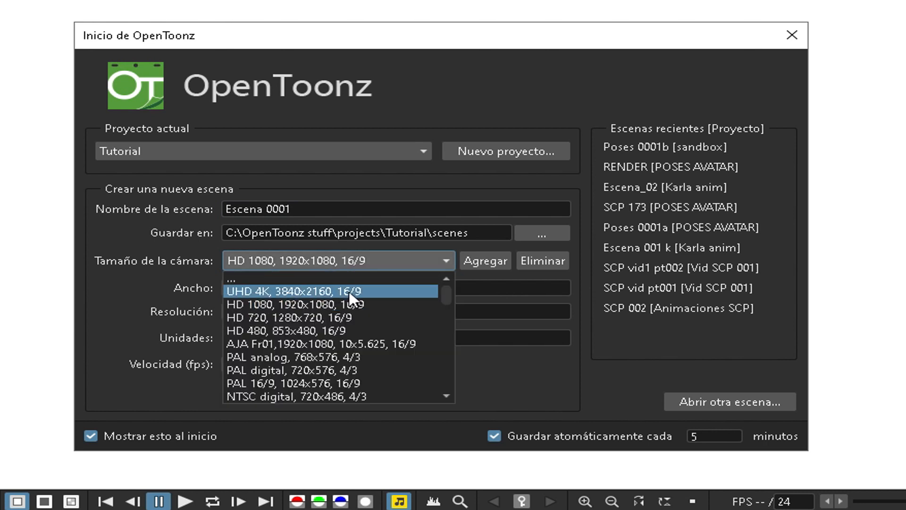
pyautogui.click(333, 291)
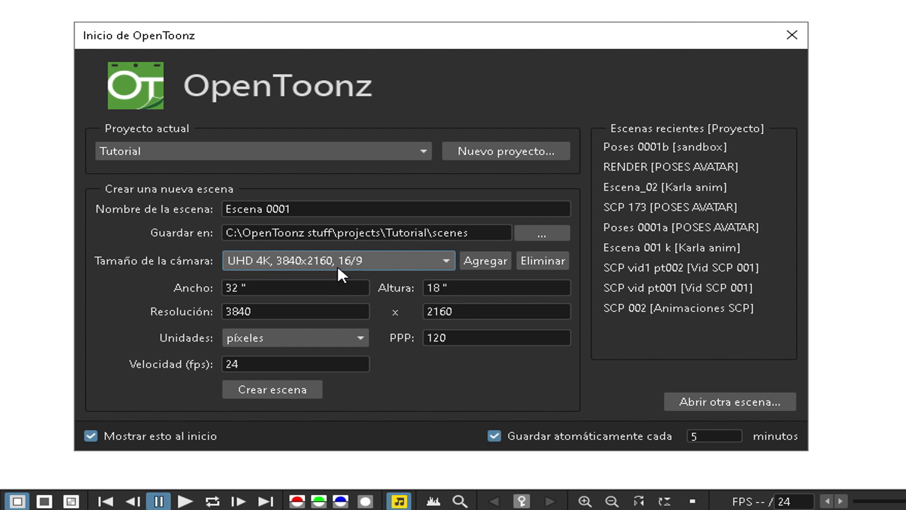
pyautogui.click(337, 264)
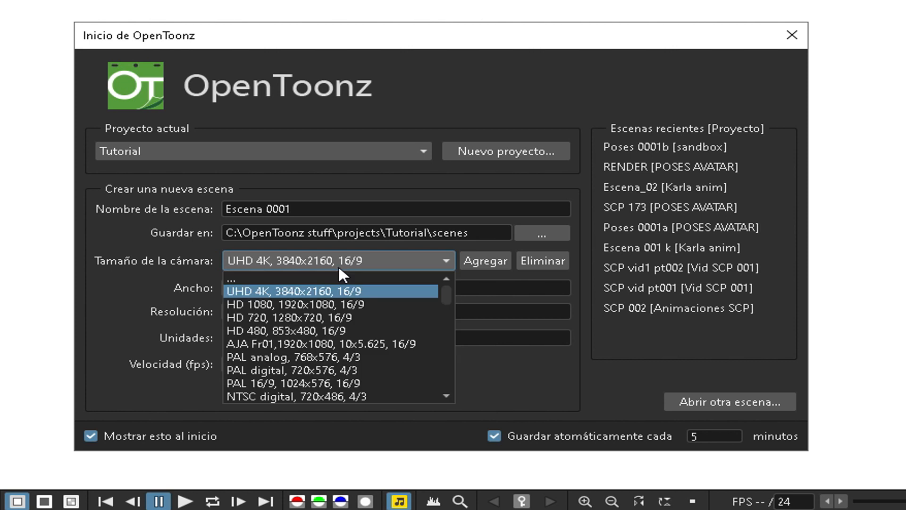
pyautogui.click(288, 288)
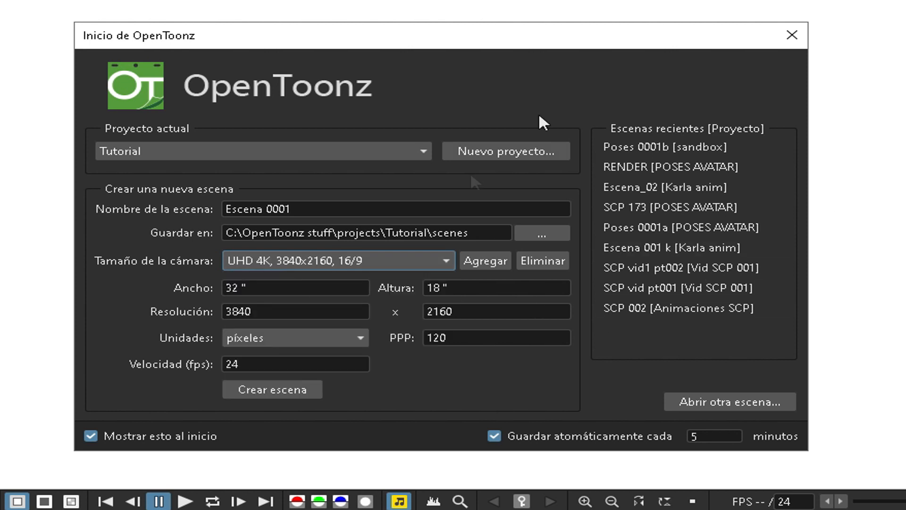
pyautogui.click(410, 262)
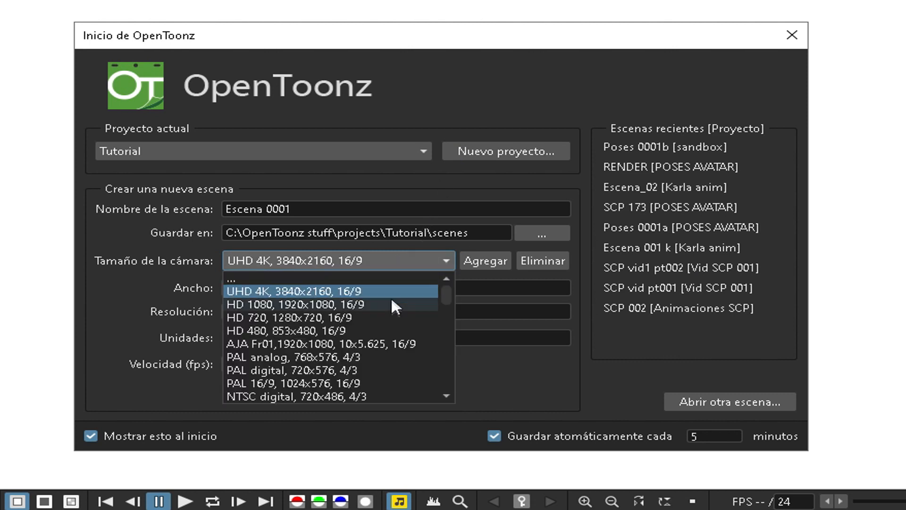
pyautogui.click(258, 306)
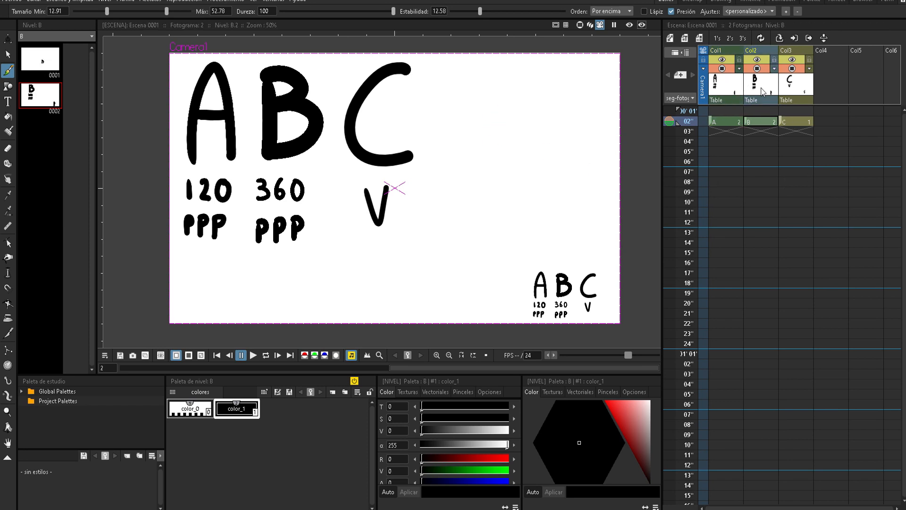
# - Try resolutions of 360 and 240 PPP in the settings of a new Toonz image level, and discard the level
pyautogui.click(729, 163)
pyautogui.click(685, 38)
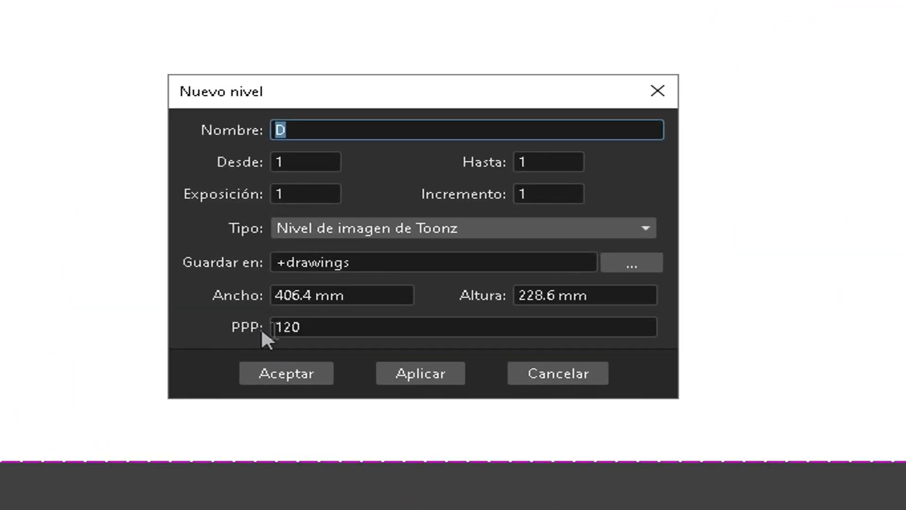
pyautogui.doubleClick(295, 327)
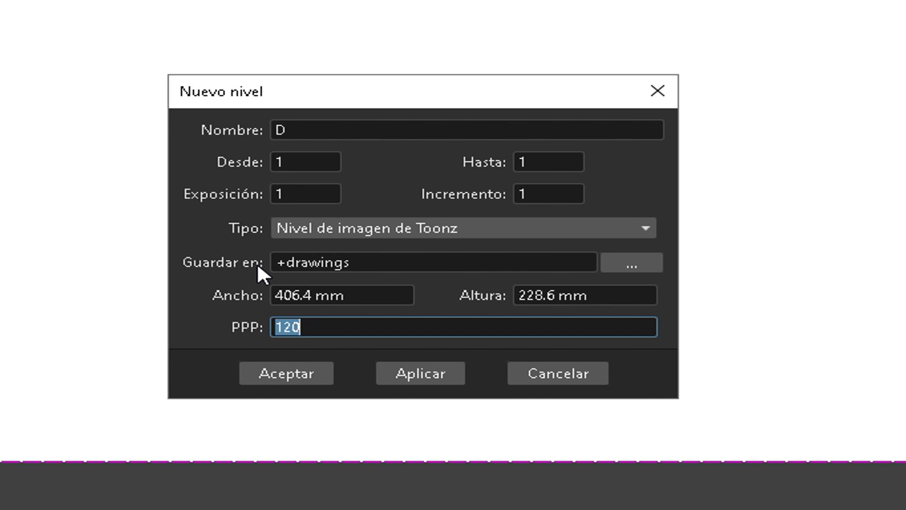
pyautogui.write('360')
pyautogui.hotkey('ctrl', 'a')
pyautogui.write('240')
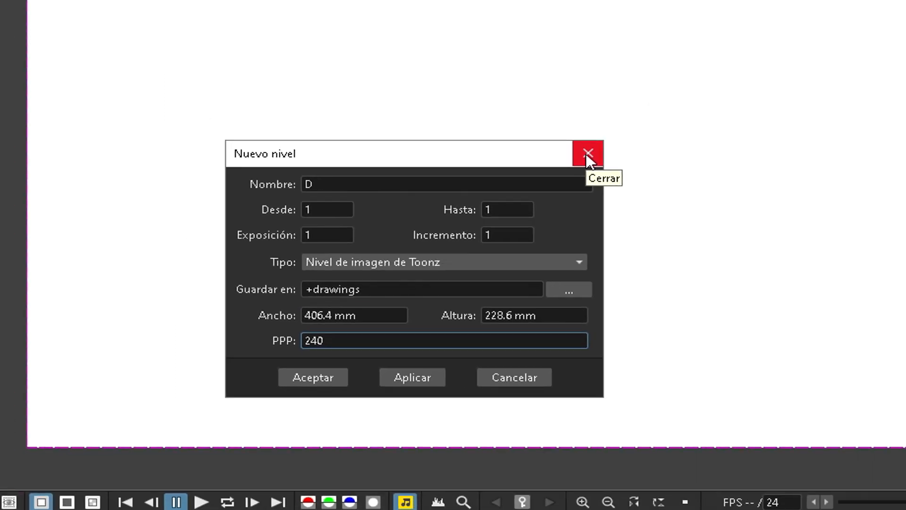
pyautogui.click(657, 91)
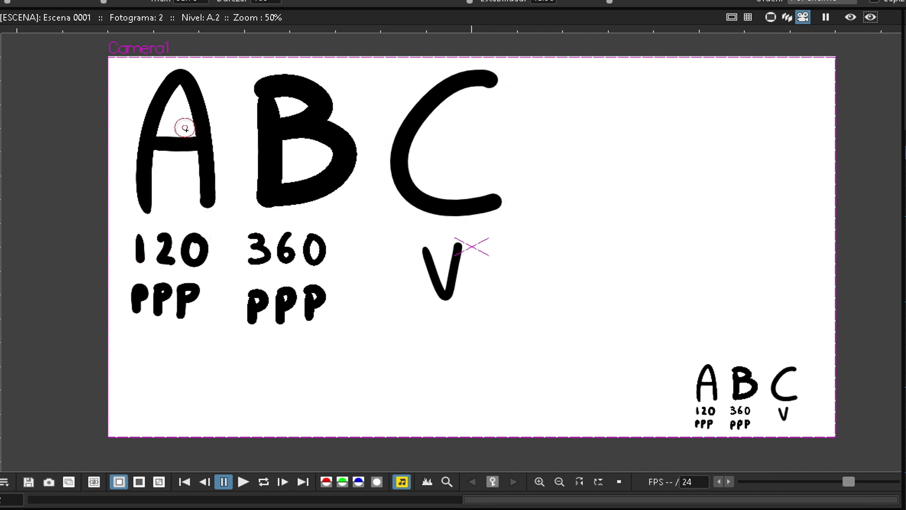
# - Examine the small lettering near the canvas corner up close, comparing the 120 PPP letter A with the 360 PPP letter B
pyautogui.press('s')
pyautogui.scroll(1, 582, 192)
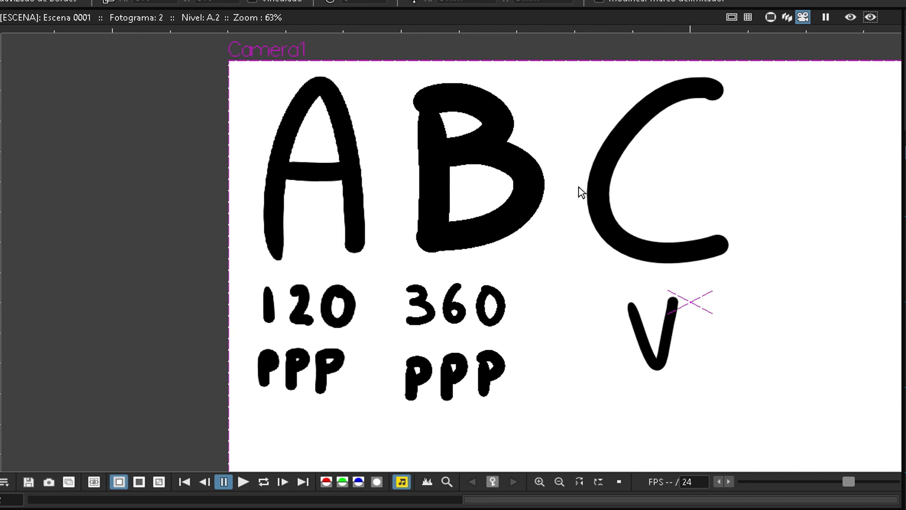
pyautogui.scroll(-2, 581, 192)
pyautogui.moveTo(755, 288); pyautogui.dragTo(367, 162)
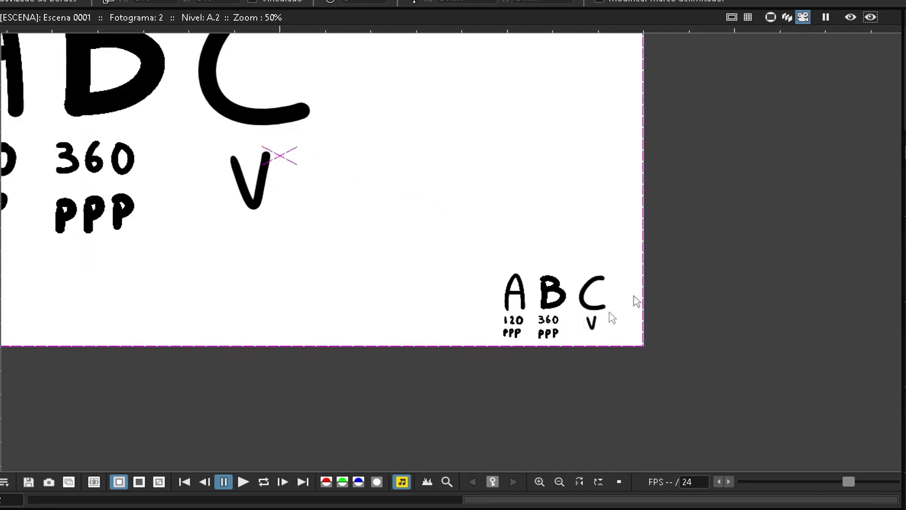
pyautogui.scroll(15, 562, 309)
pyautogui.moveTo(400, 220); pyautogui.dragTo(322, 133)
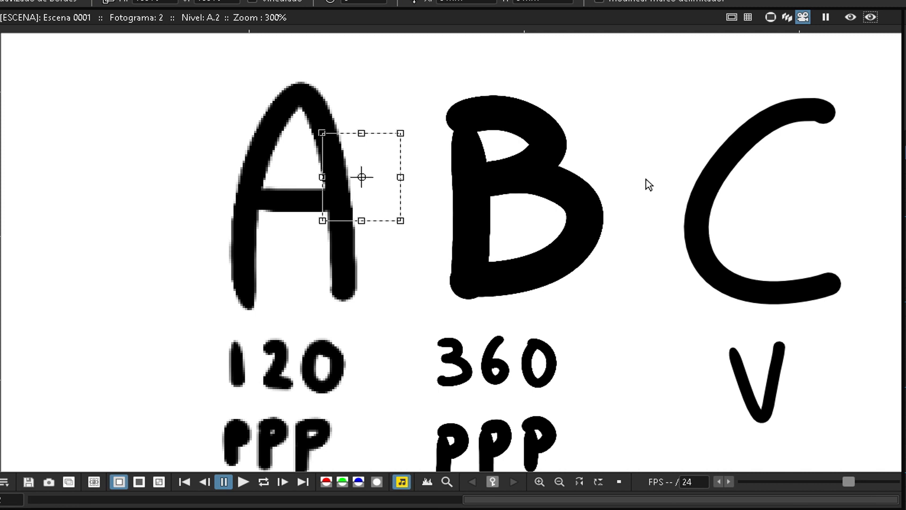
pyautogui.moveTo(206, 73); pyautogui.dragTo(393, 331)
pyautogui.moveTo(425, 61); pyautogui.dragTo(637, 330)
pyautogui.click(649, 425)
pyautogui.moveTo(640, 455); pyautogui.dragTo(192, 320)
pyautogui.moveTo(187, 58)
pyautogui.mouseDown()
pyautogui.moveTo(365, 297)
pyautogui.moveTo(393, 306)
pyautogui.mouseUp()
pyautogui.click(689, 378)
pyautogui.moveTo(161, 63); pyautogui.dragTo(178, 97)
pyautogui.moveTo(218, 156); pyautogui.dragTo(387, 318)
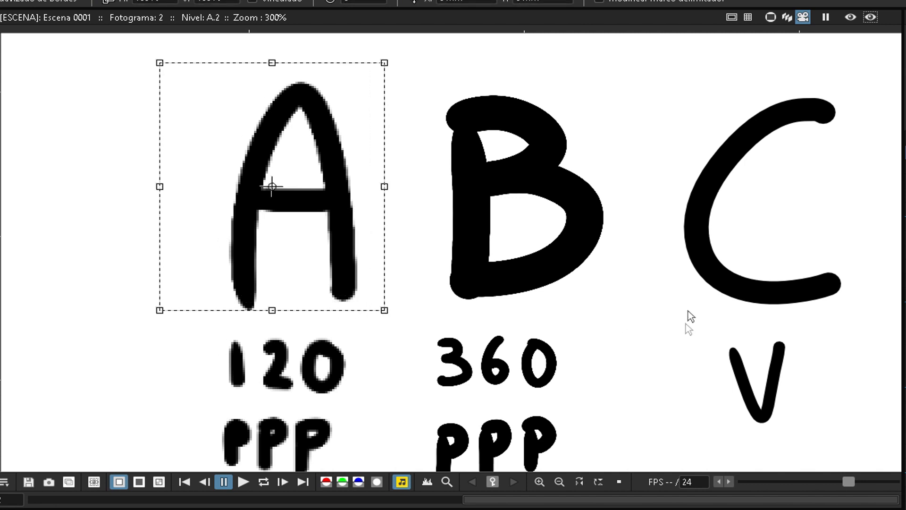
pyautogui.click(719, 283)
# - Compare the edge quality of the 360 PPP letter B with that of the vector letter C at high magnification
pyautogui.scroll(4, 787, 202)
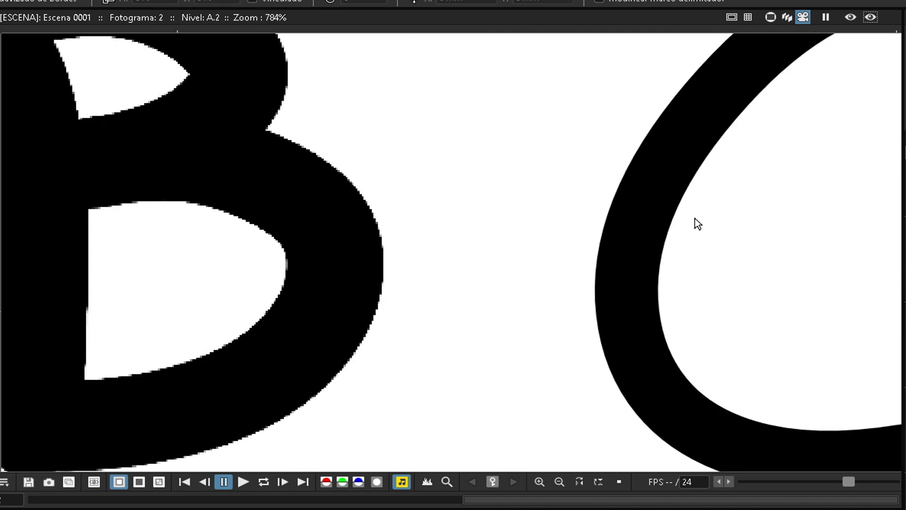
pyautogui.scroll(2, 694, 218)
pyautogui.moveTo(472, 167); pyautogui.dragTo(569, 268)
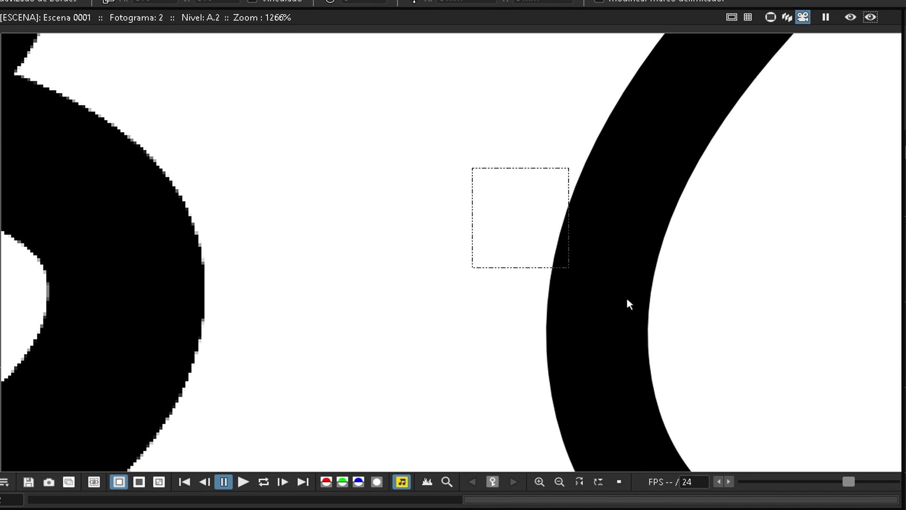
pyautogui.moveTo(629, 303); pyautogui.dragTo(762, 366)
pyautogui.moveTo(269, 357); pyautogui.dragTo(8, 127)
pyautogui.click(437, 171)
pyautogui.click(905, 209)
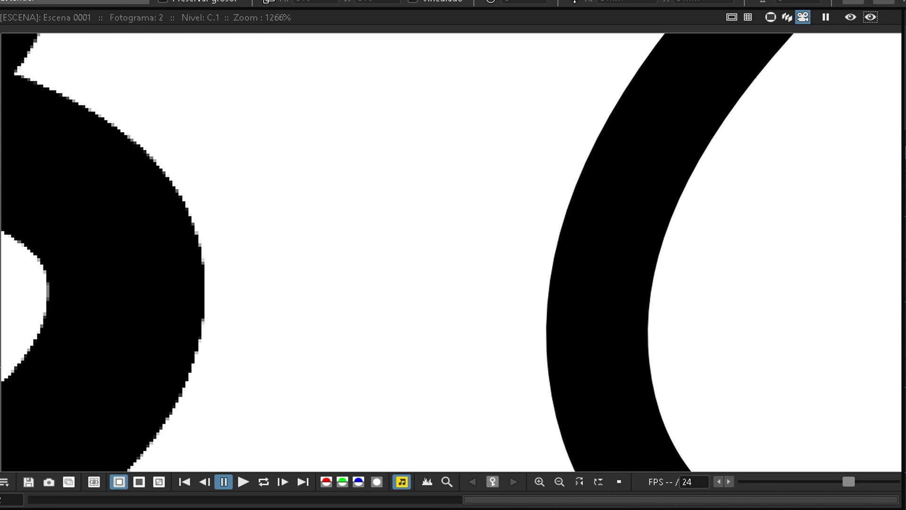
pyautogui.scroll(-6, 433, 344)
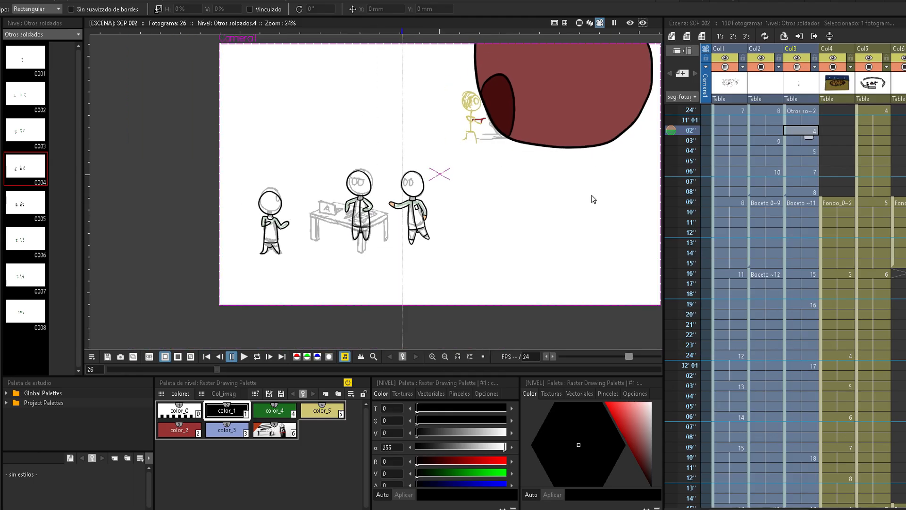
# - Inspect the characters at frame 26 of scene SCP 002, comparing the grey sketch lines of the middle head with its black line art
pyautogui.press('space')
pyautogui.moveTo(577, 198); pyautogui.dragTo(539, 219)
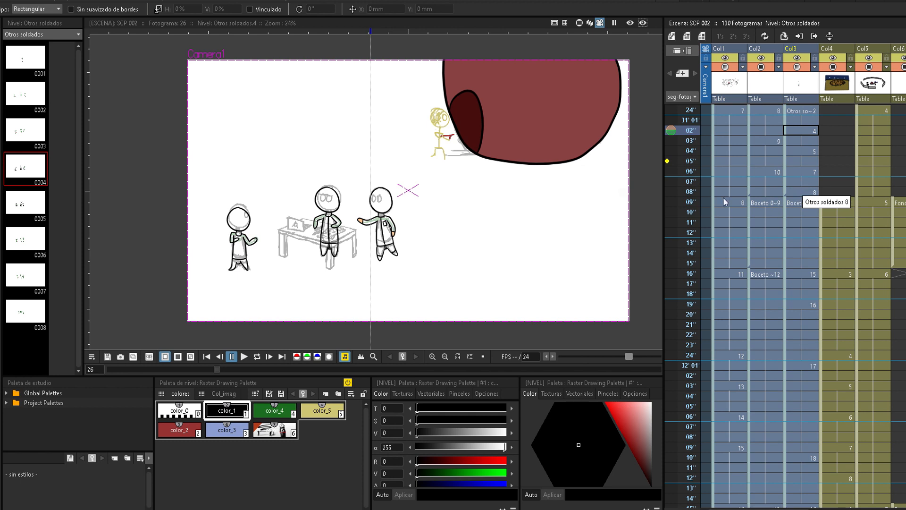
pyautogui.moveTo(181, 128); pyautogui.dragTo(512, 316)
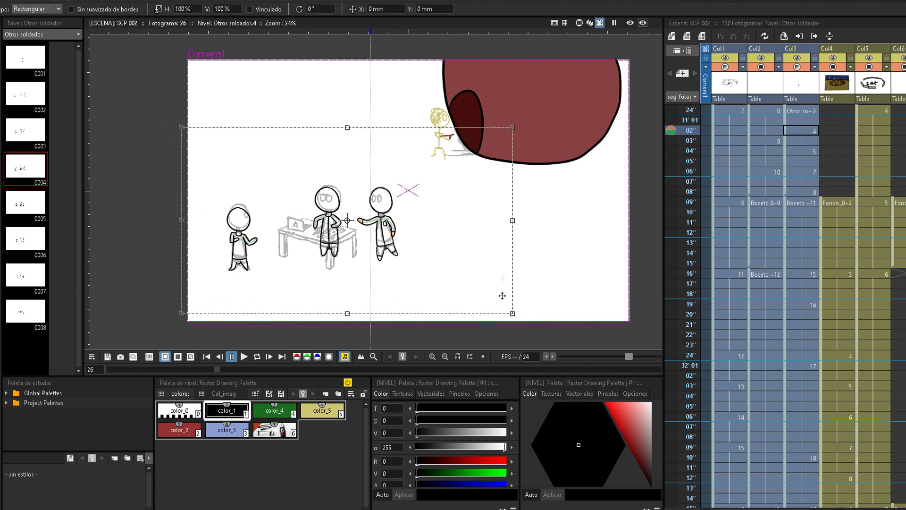
pyautogui.click(530, 275)
pyautogui.moveTo(190, 146); pyautogui.dragTo(491, 275)
pyautogui.click(521, 254)
pyautogui.scroll(3, 379, 255)
pyautogui.scroll(5, 347, 150)
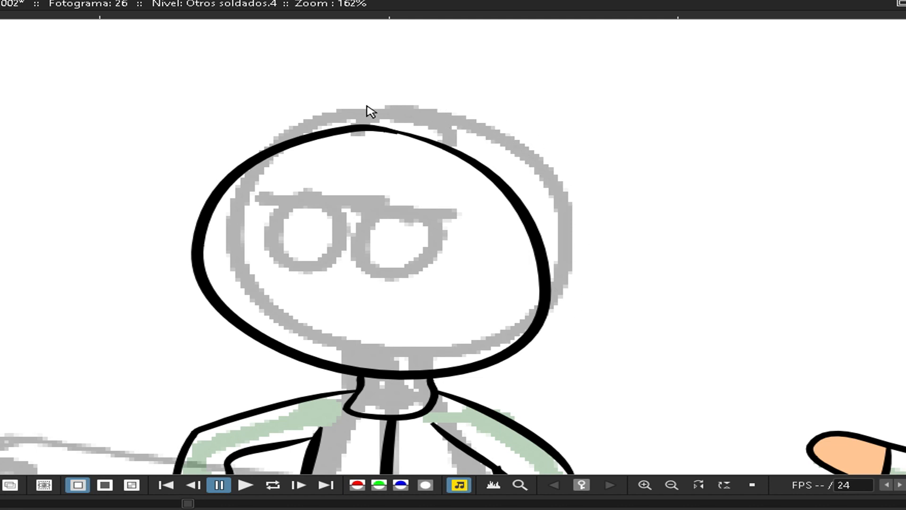
pyautogui.scroll(1, 412, 127)
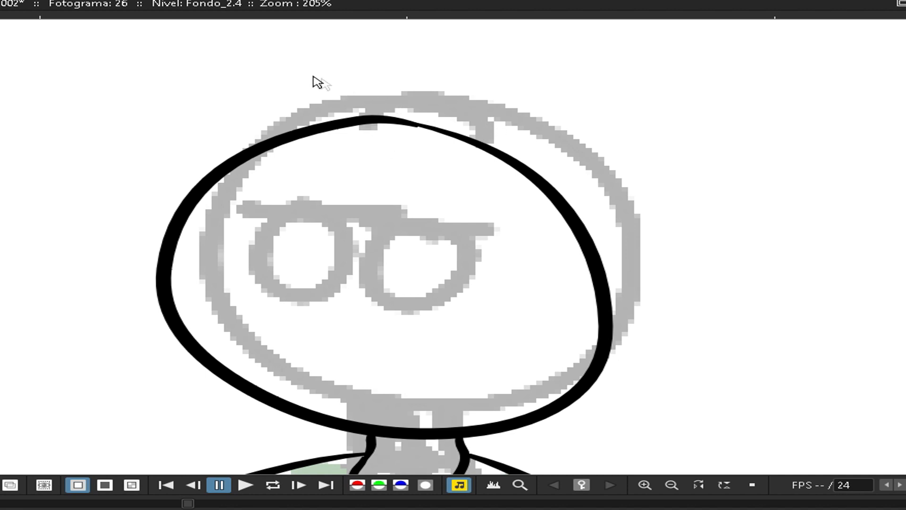
pyautogui.moveTo(277, 77); pyautogui.dragTo(538, 225)
pyautogui.moveTo(210, 45); pyautogui.dragTo(714, 302)
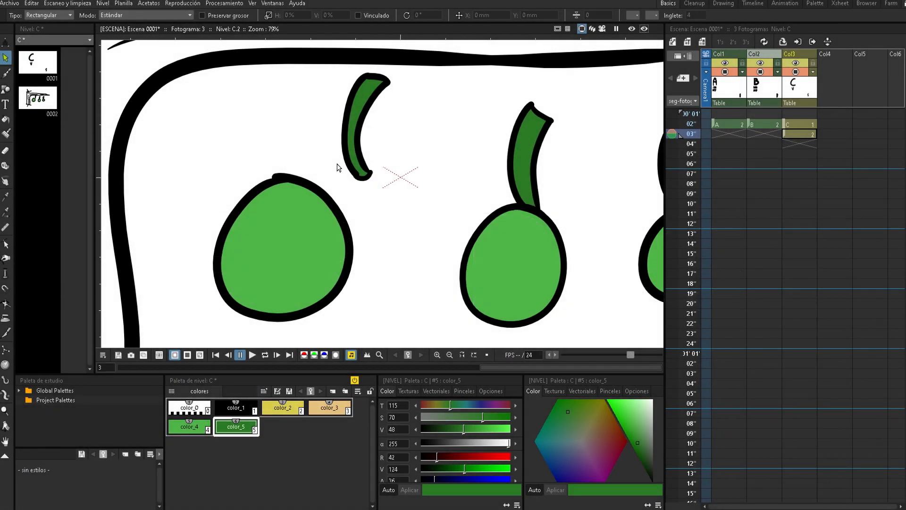
# - Try moving the detached vector stem onto the top of the leftmost green fruit, and undo the placement
pyautogui.moveTo(366, 163); pyautogui.dragTo(422, 188)
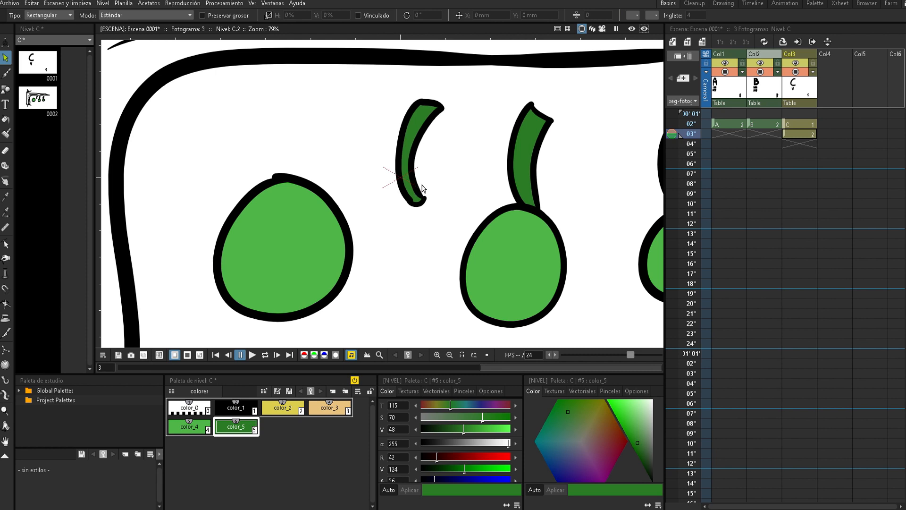
pyautogui.moveTo(380, 82); pyautogui.dragTo(448, 222)
pyautogui.moveTo(419, 195); pyautogui.dragTo(374, 177)
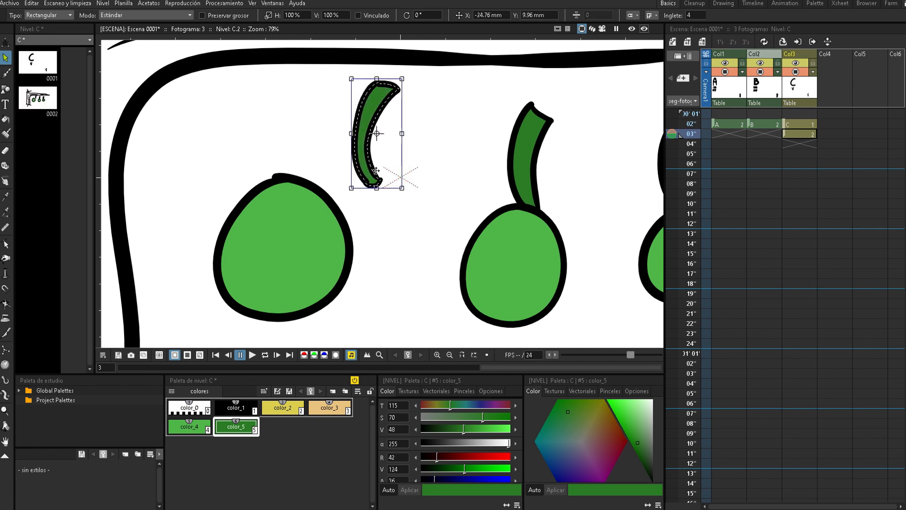
pyautogui.moveTo(374, 173); pyautogui.dragTo(284, 182)
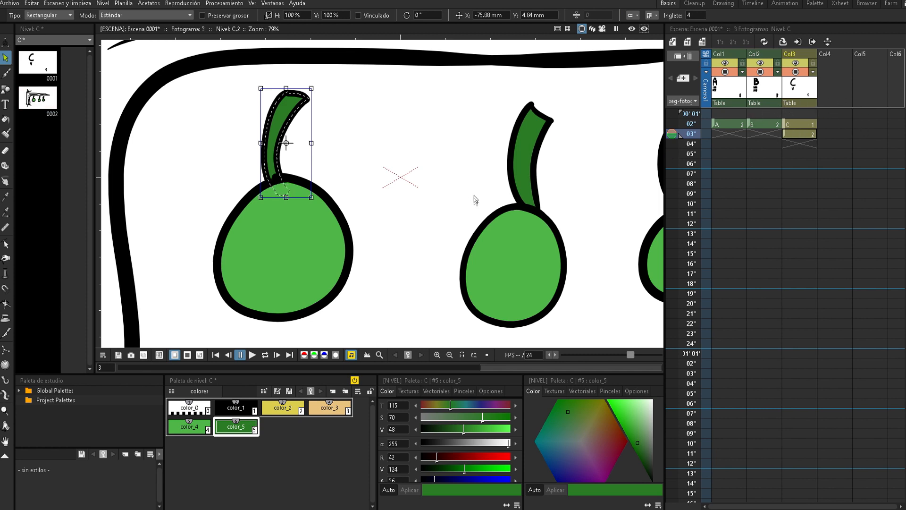
pyautogui.hotkey('ctrl', 'z')
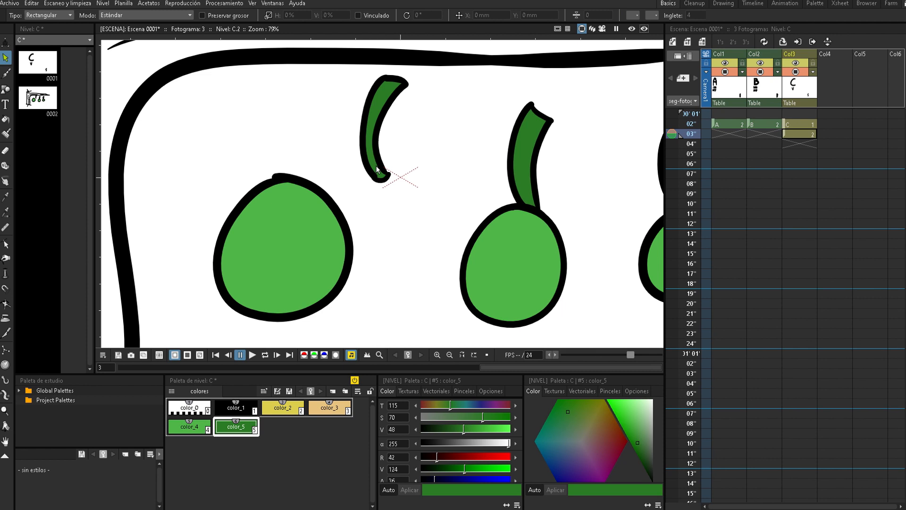
# - Reshape the upper edge of the leftmost fruit's vector outline by adjusting its control points
pyautogui.click(273, 188)
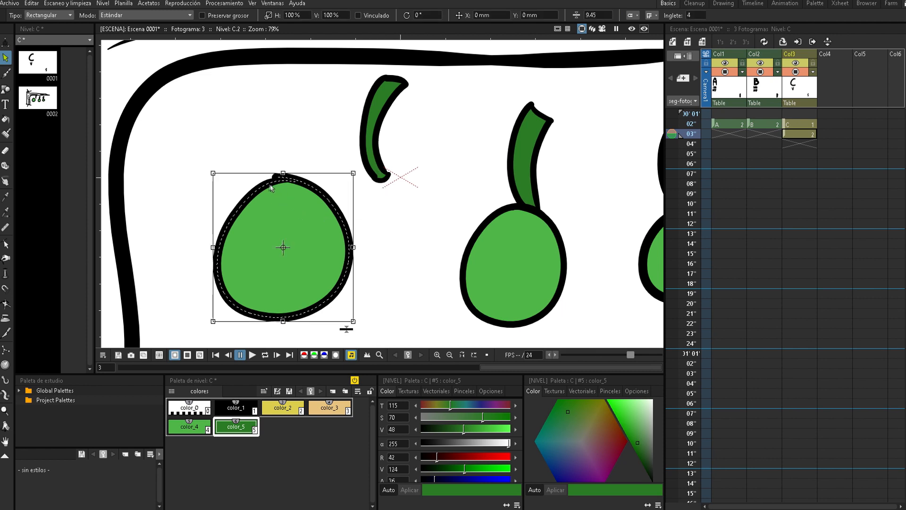
pyautogui.press('c')
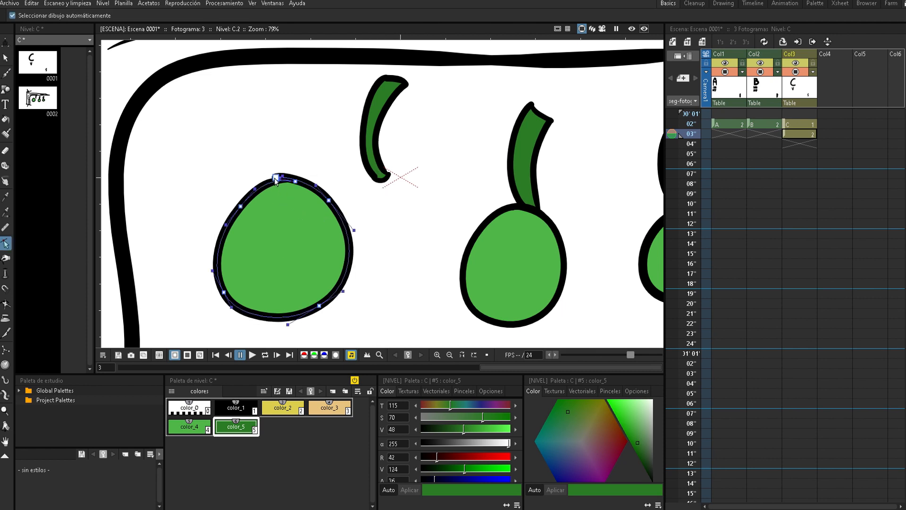
pyautogui.moveTo(254, 190); pyautogui.dragTo(249, 180)
pyautogui.click(338, 158)
# - View the whole fruit and branch drawing at frame 3 through the camera view
pyautogui.scroll(-1, 337, 158)
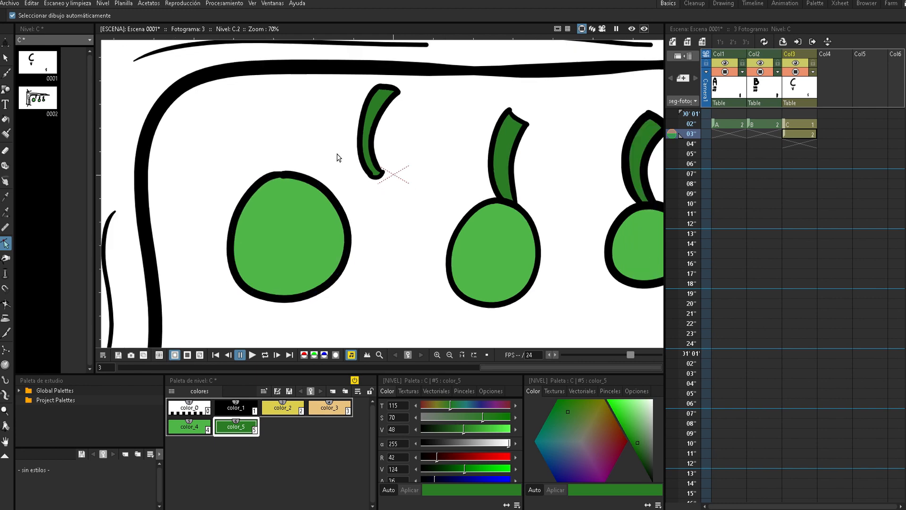
pyautogui.scroll(-2, 345, 156)
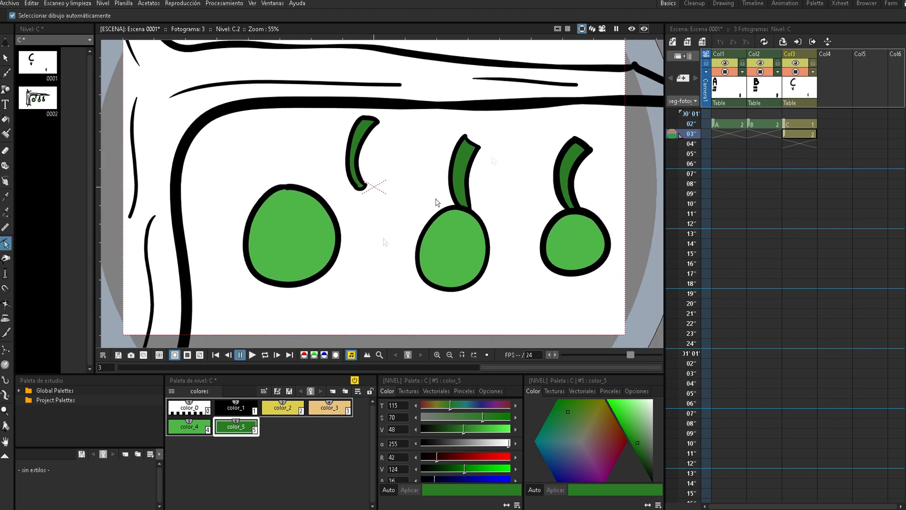
pyautogui.click(603, 29)
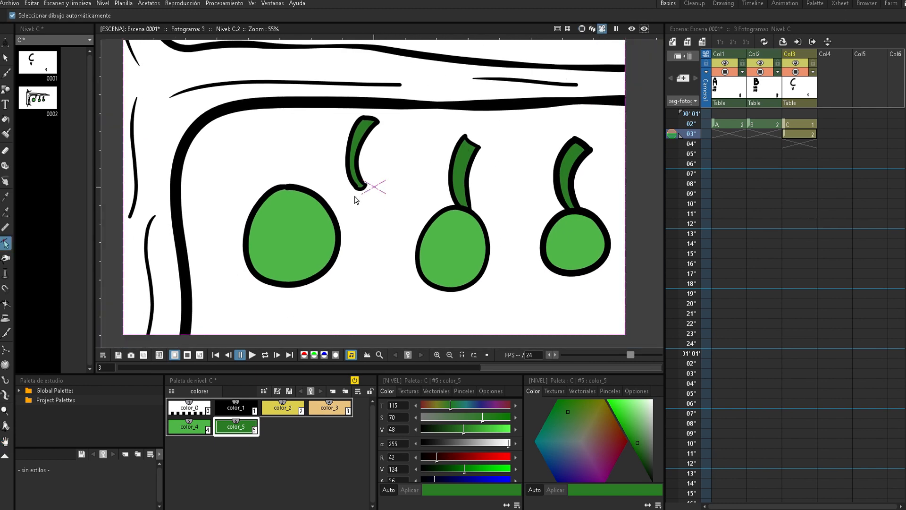
# - Move the detached stem group by about X -3.47 mm and Y 0.39 mm, and save the scene
pyautogui.press('s')
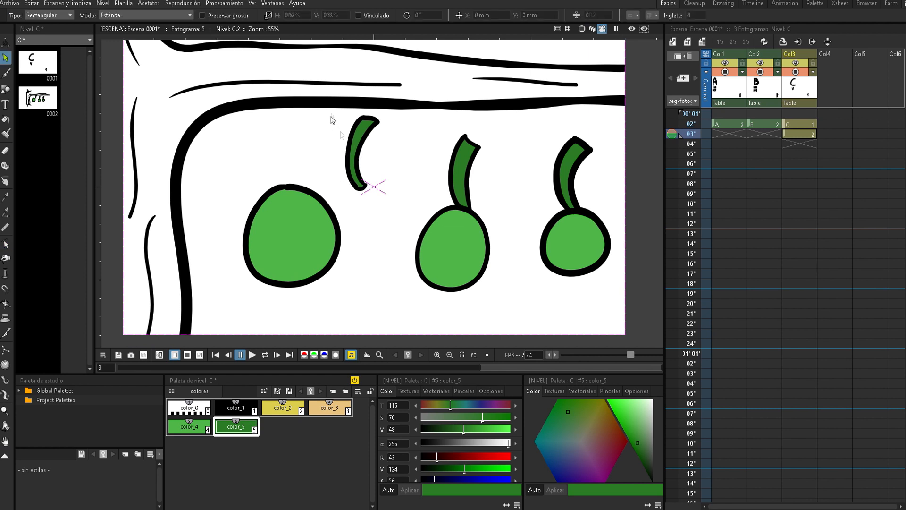
pyautogui.moveTo(331, 113); pyautogui.dragTo(395, 210)
pyautogui.moveTo(358, 176)
pyautogui.mouseDown()
pyautogui.moveTo(281, 168)
pyautogui.moveTo(259, 143)
pyautogui.moveTo(366, 173)
pyautogui.mouseUp()
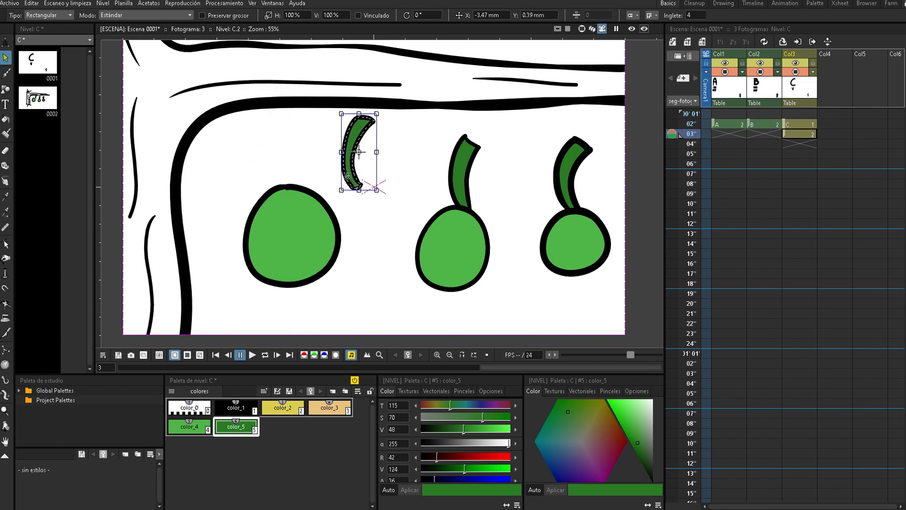
pyautogui.hotkey('ctrl', 's')
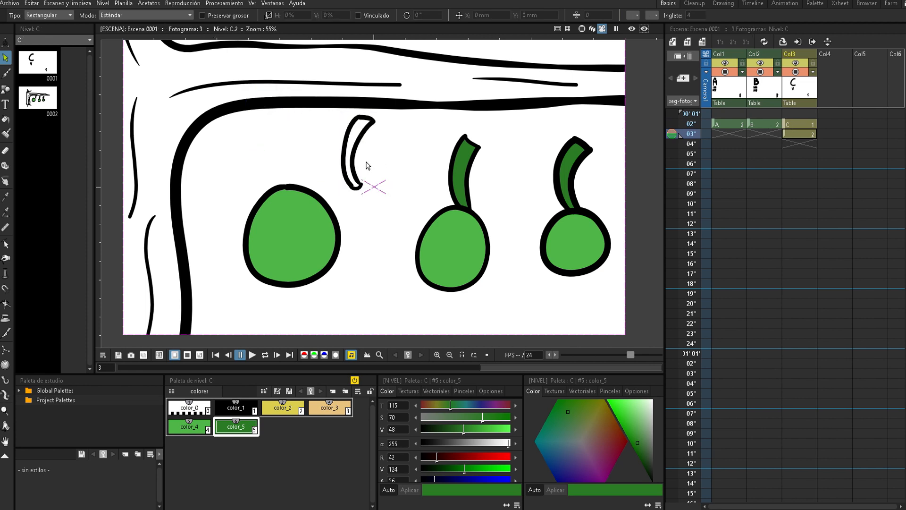
# - Group the outline strokes of the detached stem and shift the group slightly down from its place beside the leftmost fruit
pyautogui.click(315, 103)
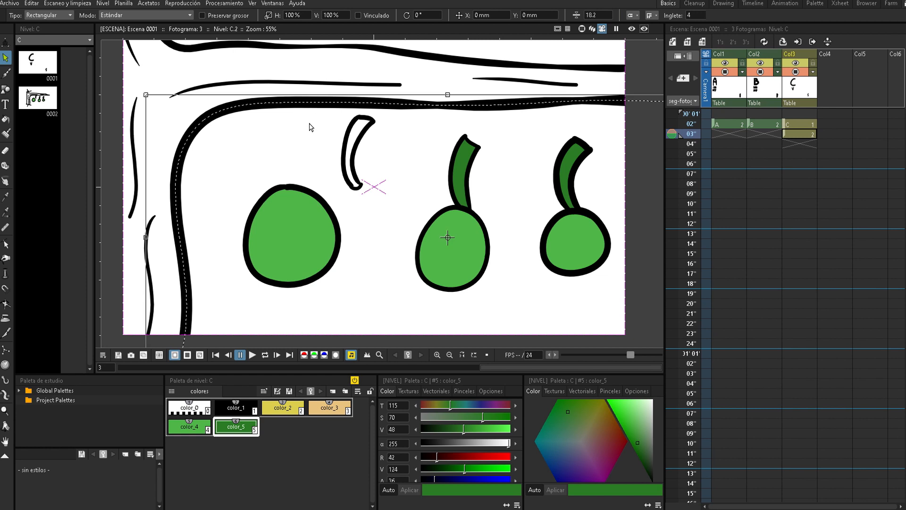
pyautogui.click(288, 152)
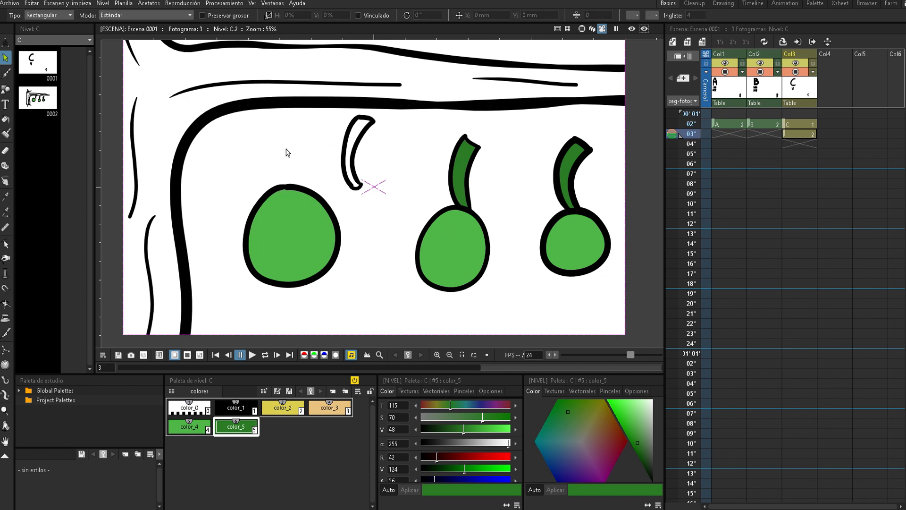
pyautogui.moveTo(400, 201)
pyautogui.mouseDown()
pyautogui.moveTo(374, 185)
pyautogui.moveTo(334, 118)
pyautogui.moveTo(345, 124)
pyautogui.moveTo(333, 133)
pyautogui.moveTo(390, 213)
pyautogui.mouseUp()
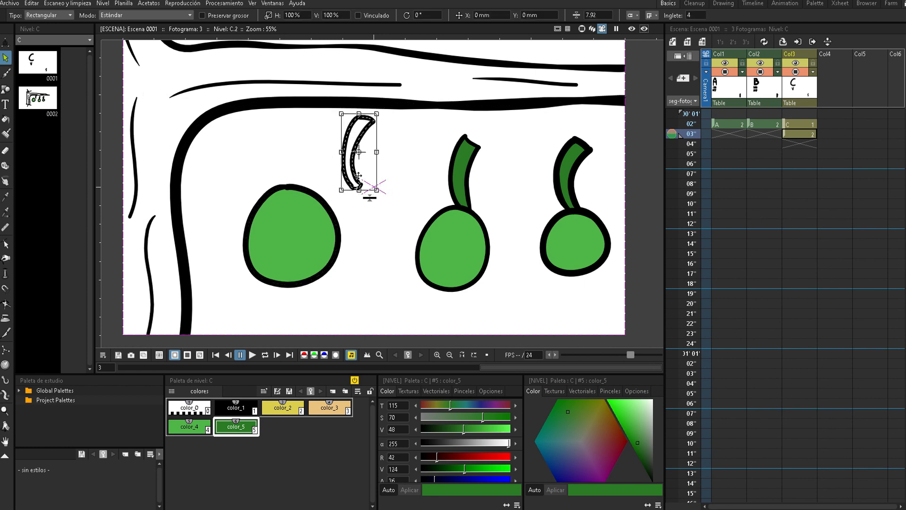
pyautogui.rightClick(357, 175)
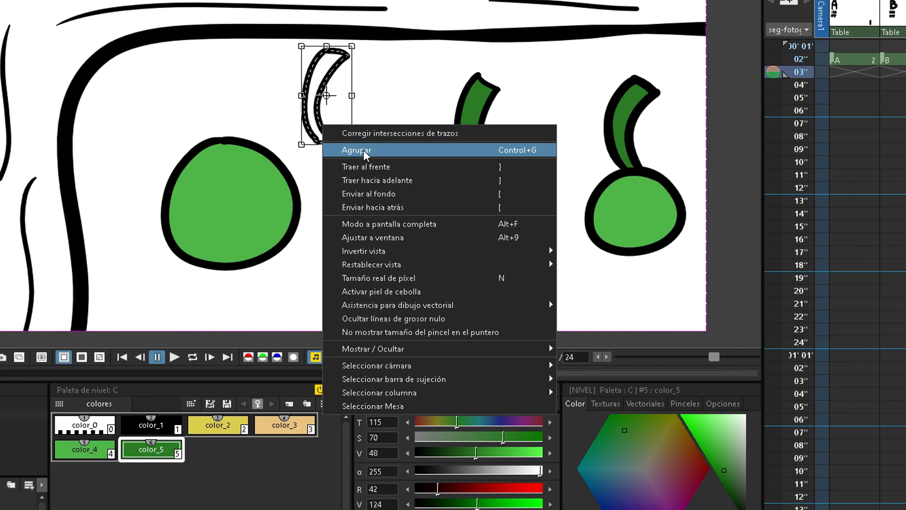
pyautogui.click(364, 151)
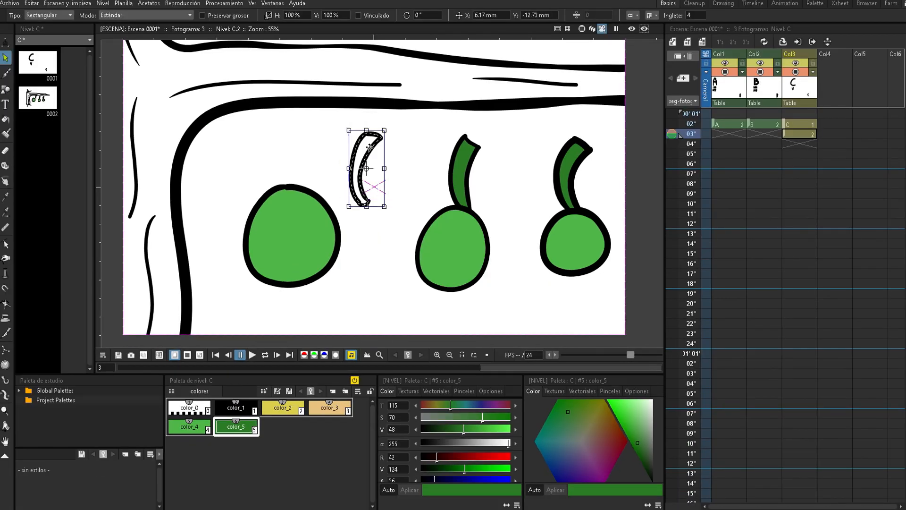
pyautogui.click(371, 154)
pyautogui.moveTo(373, 149); pyautogui.dragTo(367, 144)
pyautogui.click(331, 231)
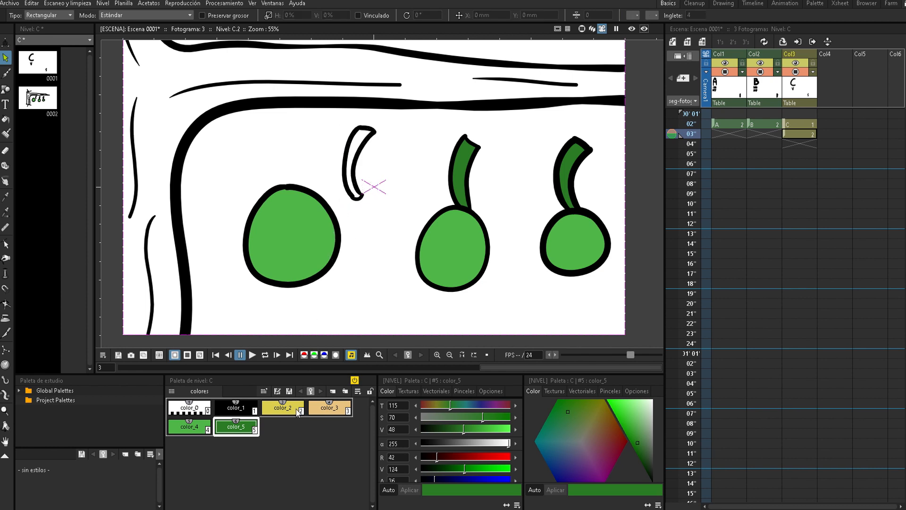
# - Fill the detached stem with color_5 and place it over the upper edge of the leftmost fruit
pyautogui.press('f')
pyautogui.click(366, 133)
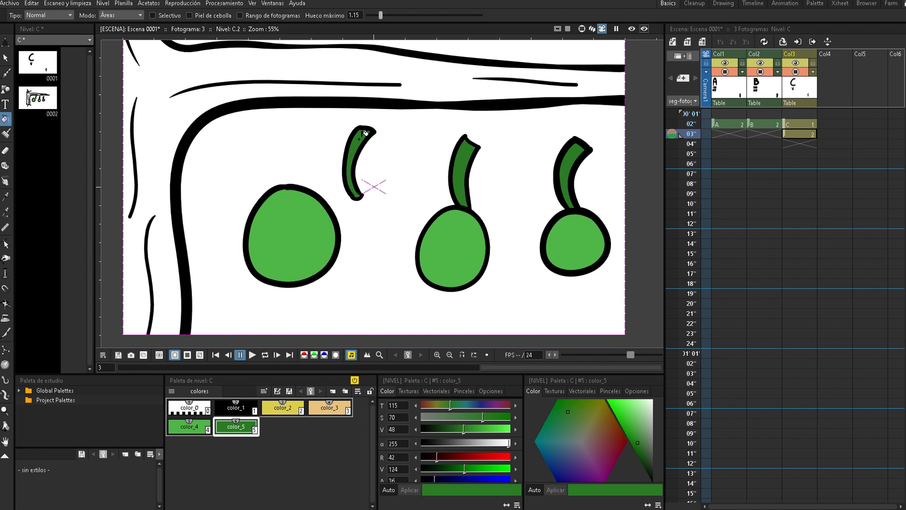
pyautogui.press('s')
pyautogui.click(361, 188)
pyautogui.moveTo(359, 191)
pyautogui.mouseDown()
pyautogui.moveTo(330, 171)
pyautogui.moveTo(285, 193)
pyautogui.mouseUp()
pyautogui.click(338, 195)
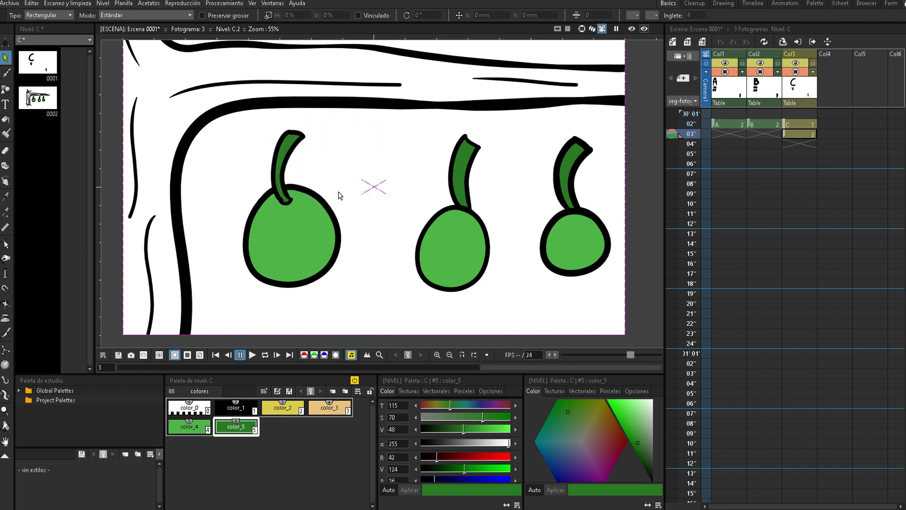
# - Select the leftmost fruit together with its stem and move both up so the stem overlaps the branch
pyautogui.click(324, 222)
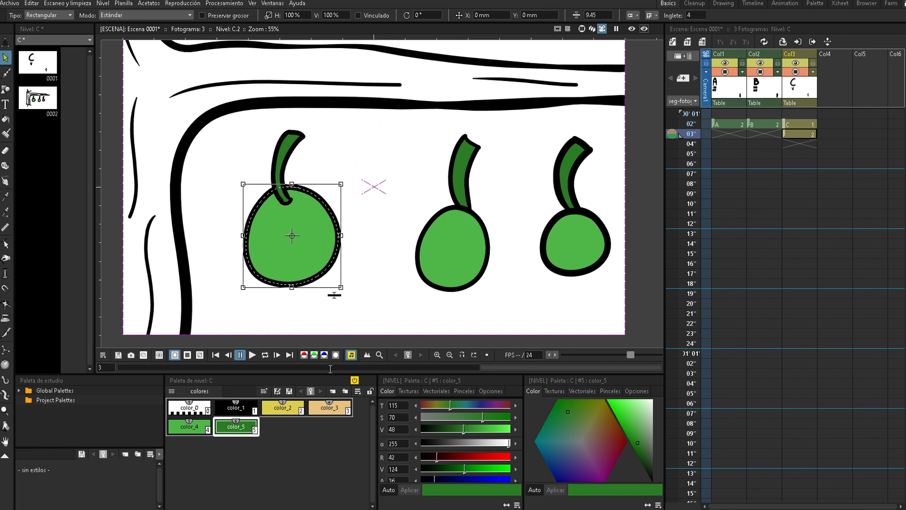
pyautogui.click(351, 169)
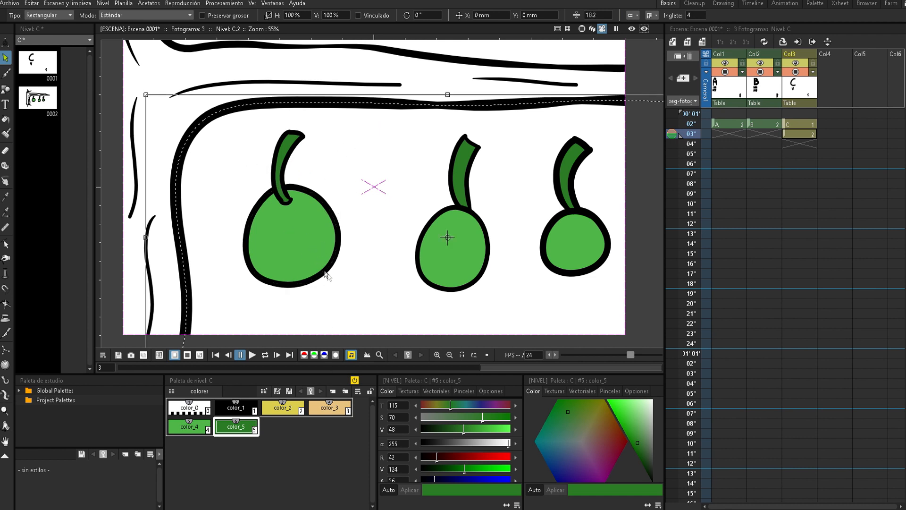
pyautogui.moveTo(353, 288)
pyautogui.mouseDown()
pyautogui.moveTo(293, 242)
pyautogui.moveTo(238, 159)
pyautogui.mouseUp()
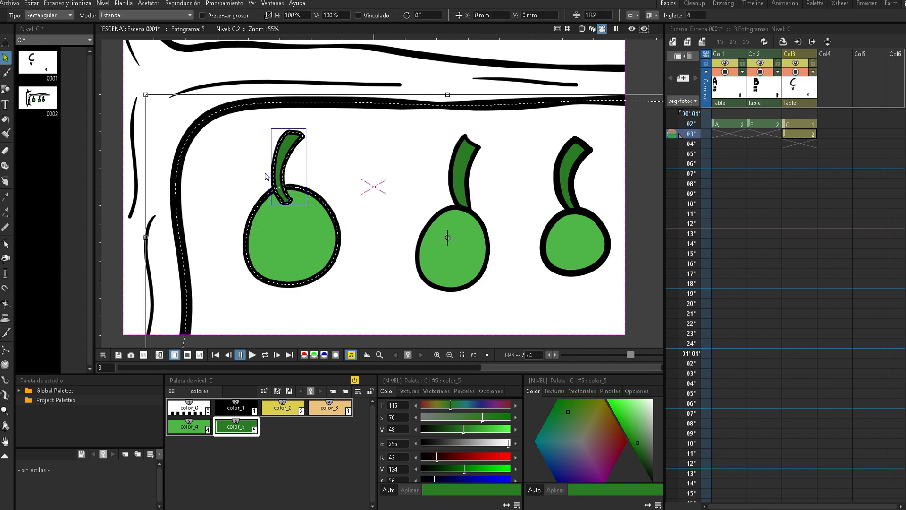
pyautogui.moveTo(239, 122); pyautogui.dragTo(347, 298)
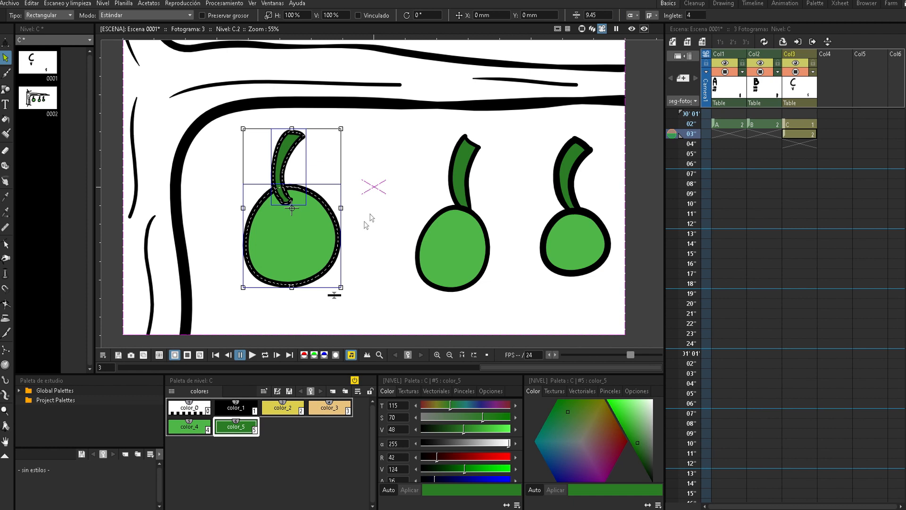
pyautogui.moveTo(336, 236); pyautogui.dragTo(342, 193)
pyautogui.click(298, 262)
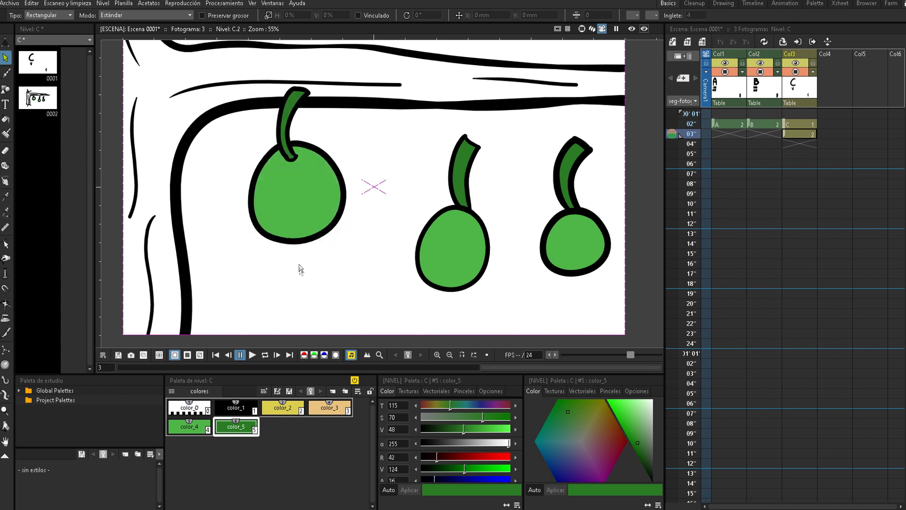
# - Bring the rightmost fruit's stem in front of its fruit, and send it back behind the fruit
pyautogui.hscroll(1, 401, 163)
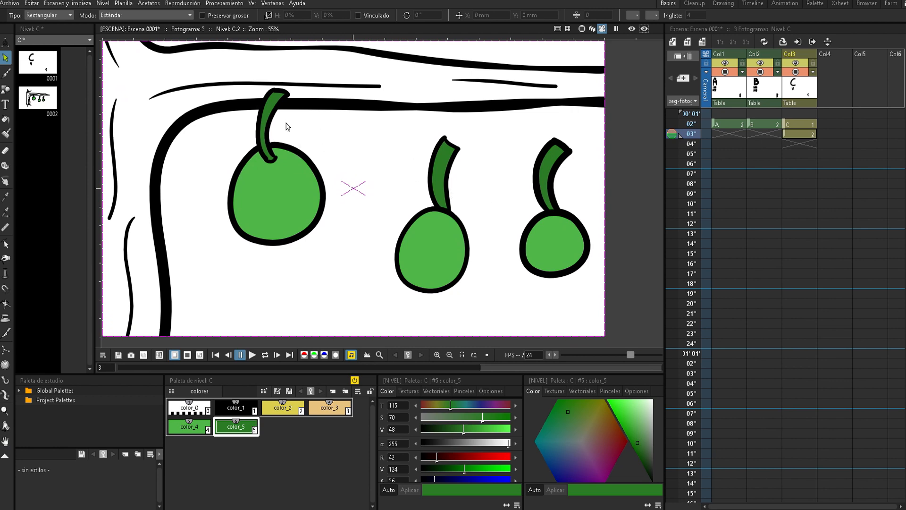
pyautogui.hscroll(6, 273, 165)
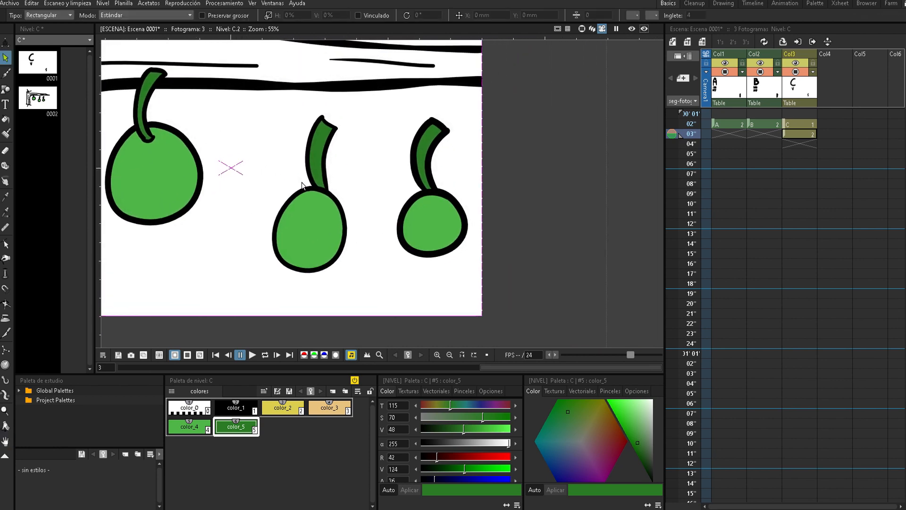
pyautogui.scroll(2, 366, 170)
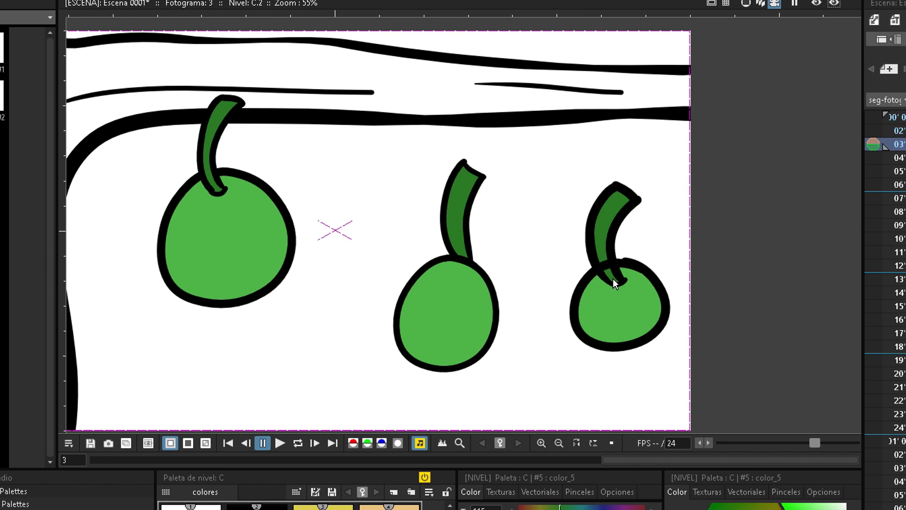
pyautogui.click(614, 243)
pyautogui.click(590, 237)
pyautogui.click(653, 193)
pyautogui.click(660, 287)
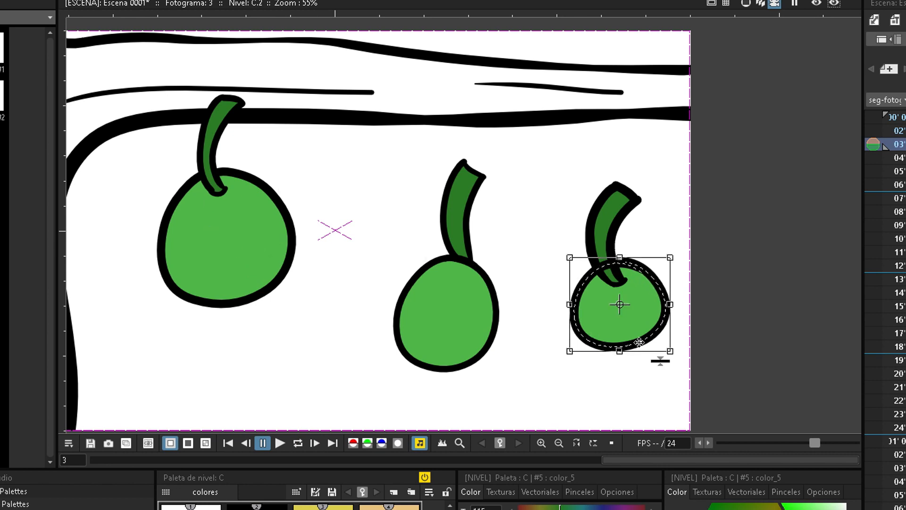
pyautogui.click(639, 251)
pyautogui.click(606, 249)
pyautogui.click(621, 238)
pyautogui.moveTo(569, 154)
pyautogui.mouseDown()
pyautogui.moveTo(628, 286)
pyautogui.moveTo(649, 305)
pyautogui.mouseUp()
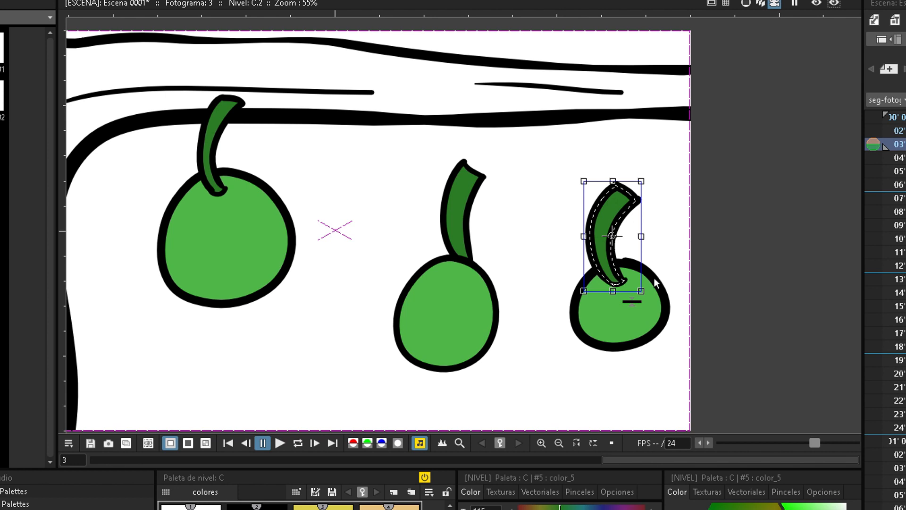
pyautogui.click(698, 251)
# - Examine the grouping and stacking-order commands available for the stroke on the middle fruit's stem
pyautogui.rightClick(466, 206)
pyautogui.click(522, 193)
pyautogui.click(521, 192)
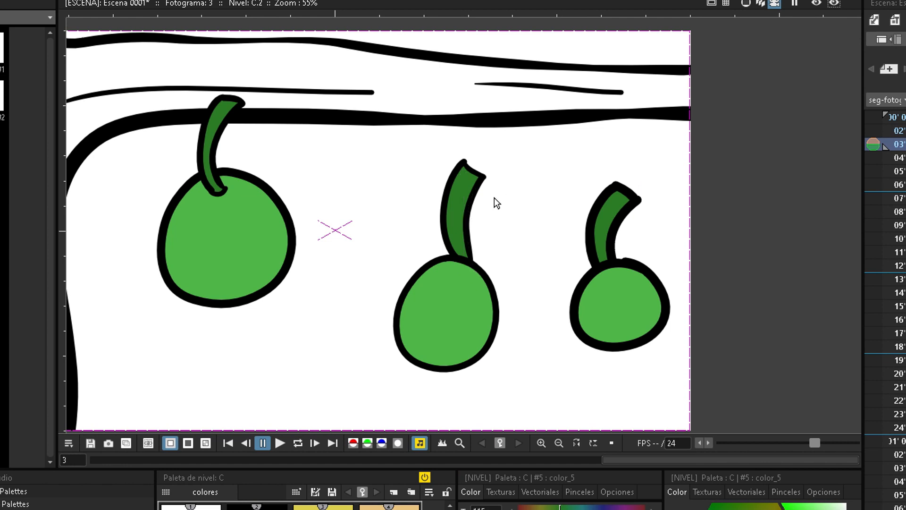
pyautogui.click(474, 207)
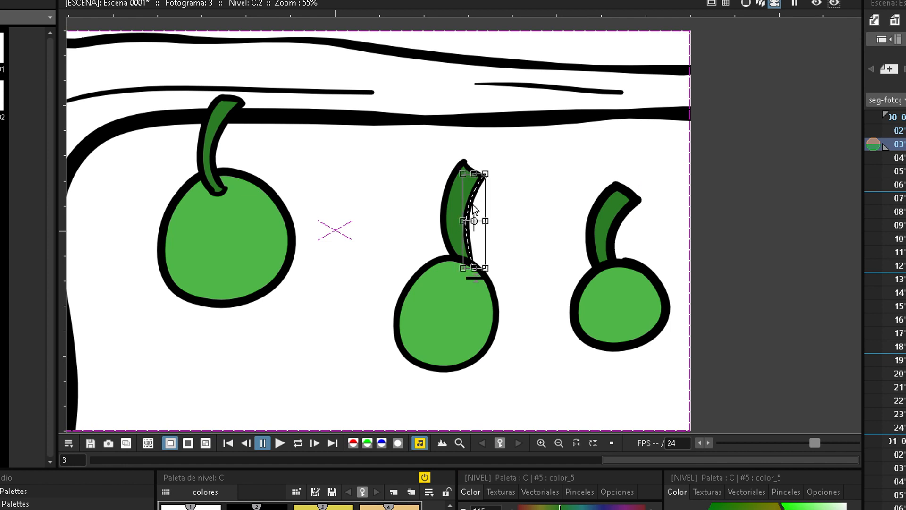
pyautogui.rightClick(473, 206)
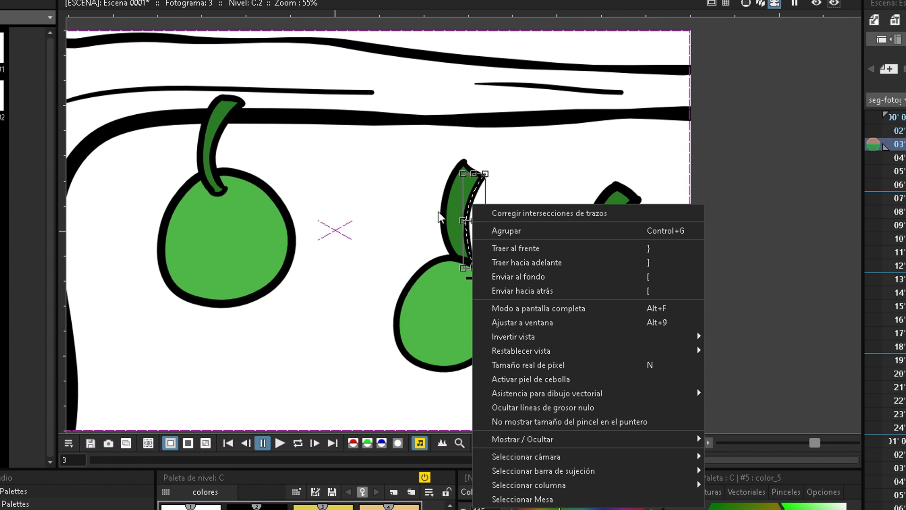
pyautogui.click(485, 229)
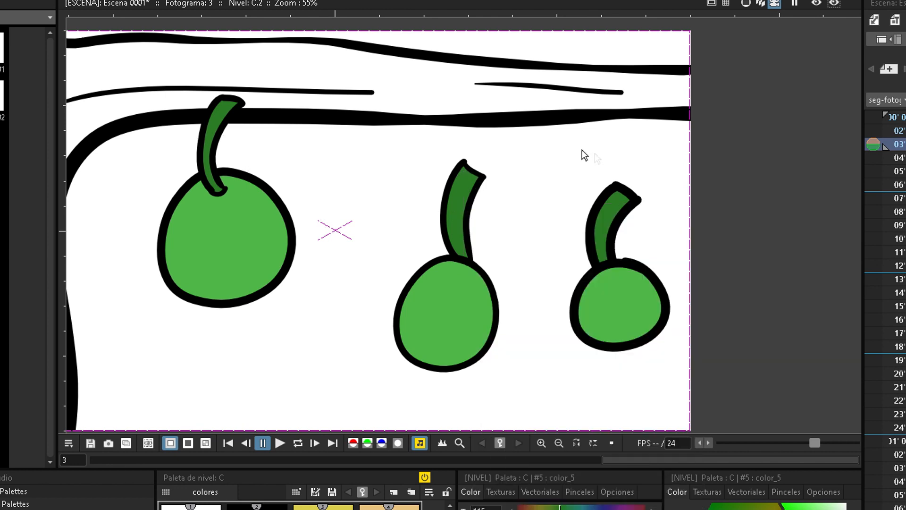
pyautogui.click(623, 265)
pyautogui.click(726, 283)
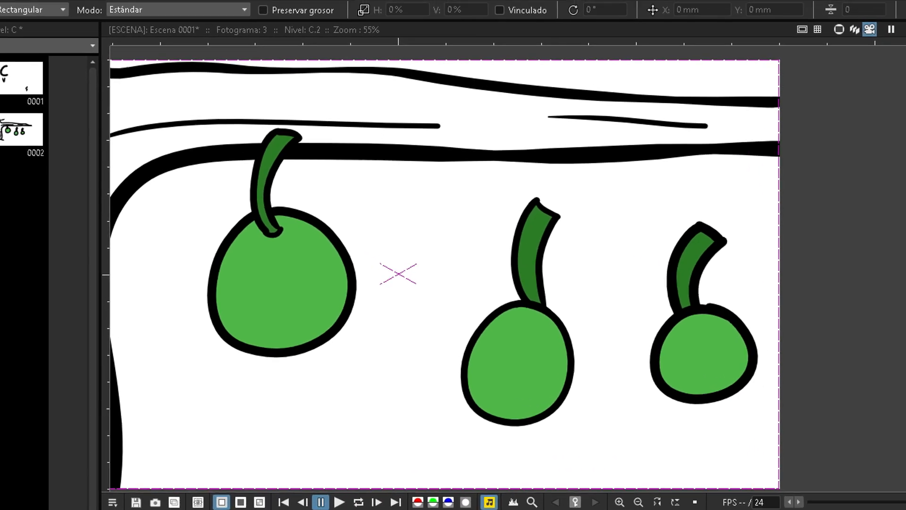
# - Open the keyboard shortcut settings, search for "traer" and check the shortcut of Traer al frente
pyautogui.click(0, 0)
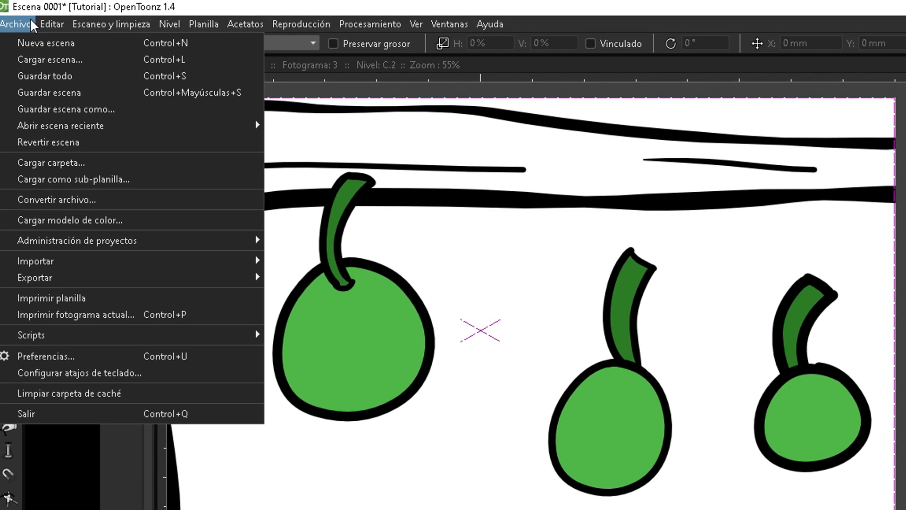
pyautogui.click(121, 373)
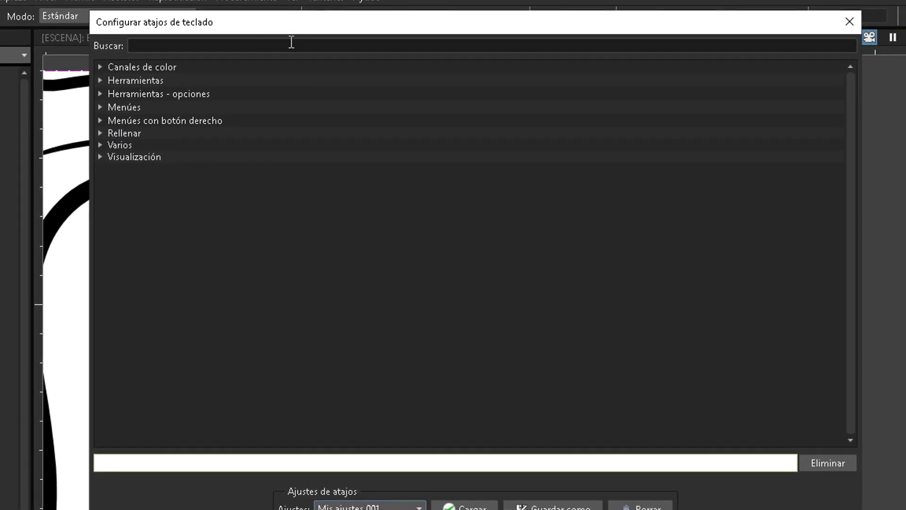
pyautogui.click(286, 41)
pyautogui.write('traer')
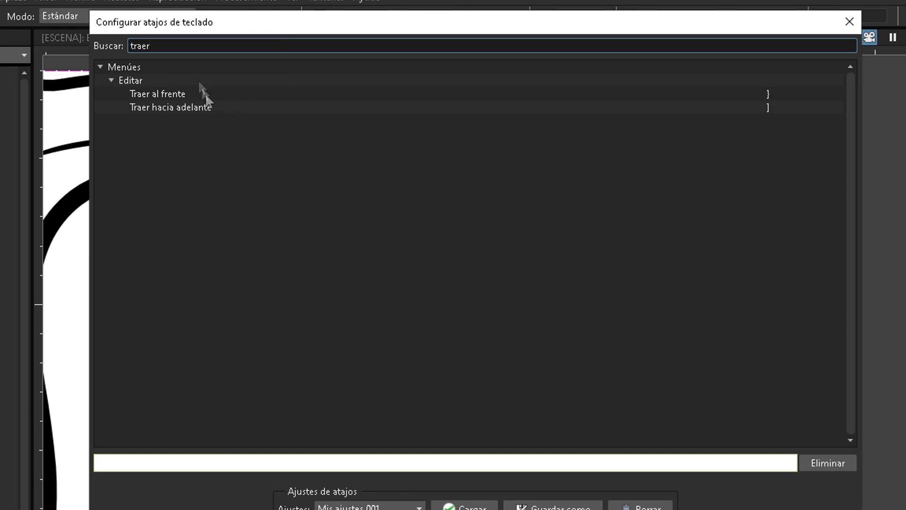
pyautogui.click(210, 95)
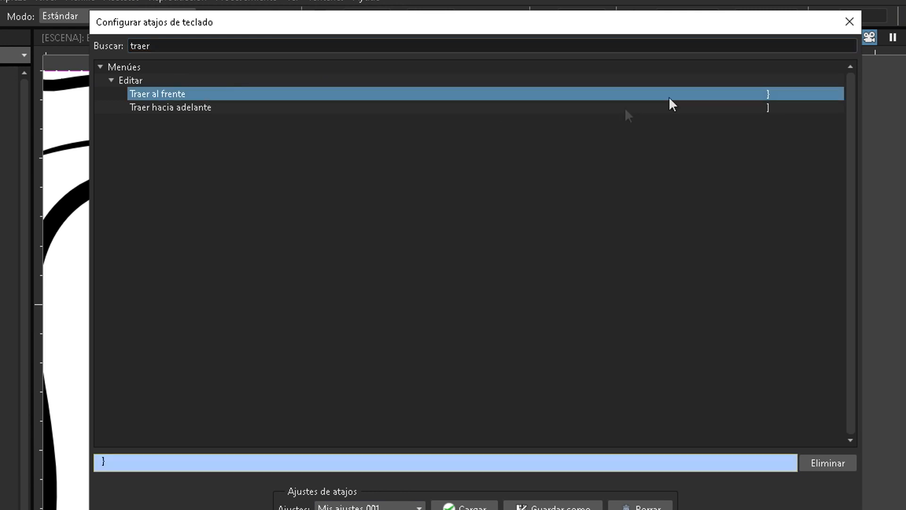
# - Search the shortcut settings for "fondo", check the shortcut of Enviar al fondo, and close the settings
pyautogui.click(555, 46)
pyautogui.hotkey('ctrl', 'a')
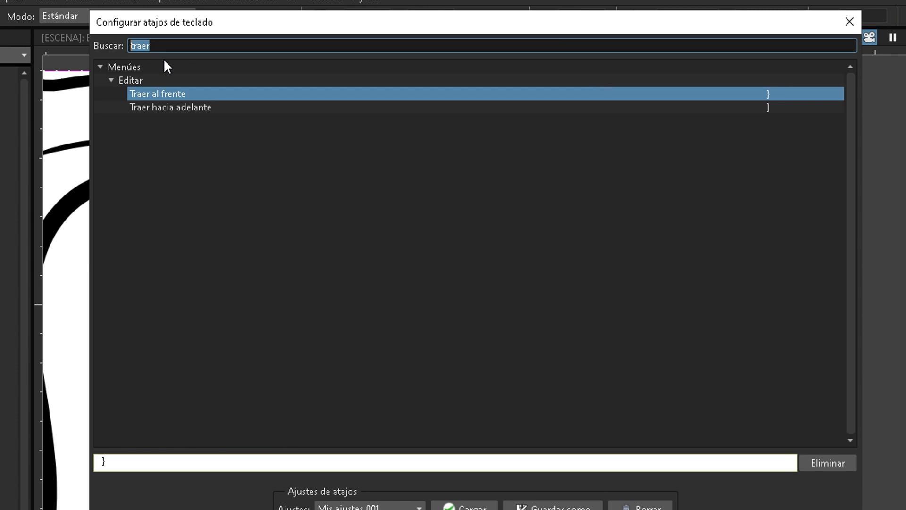
pyautogui.write('fondo')
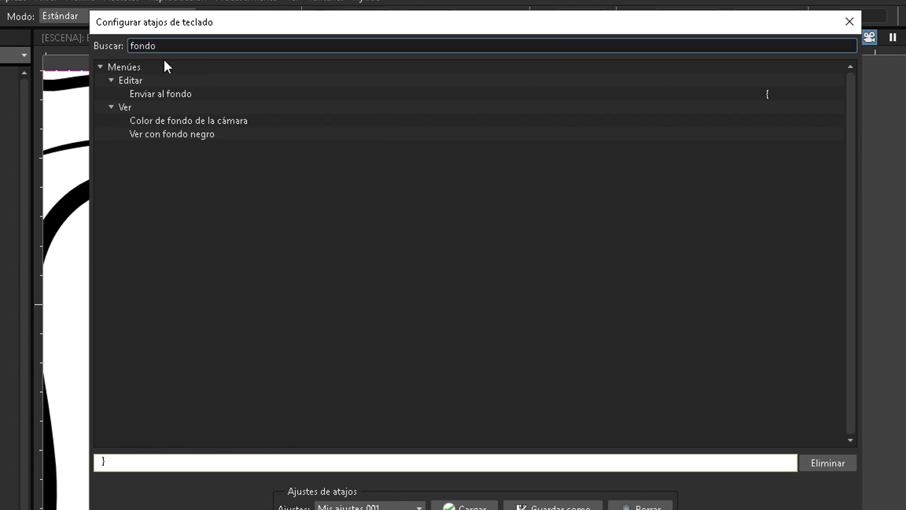
pyautogui.click(182, 94)
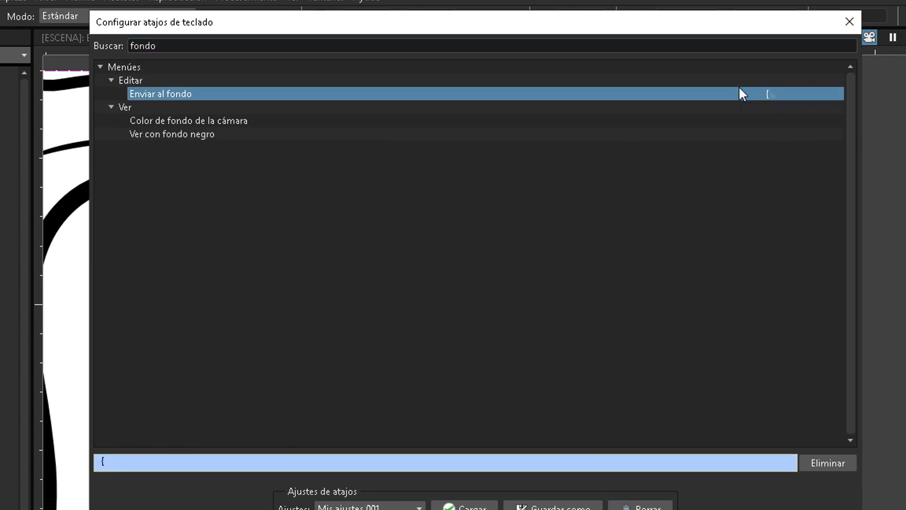
pyautogui.click(849, 22)
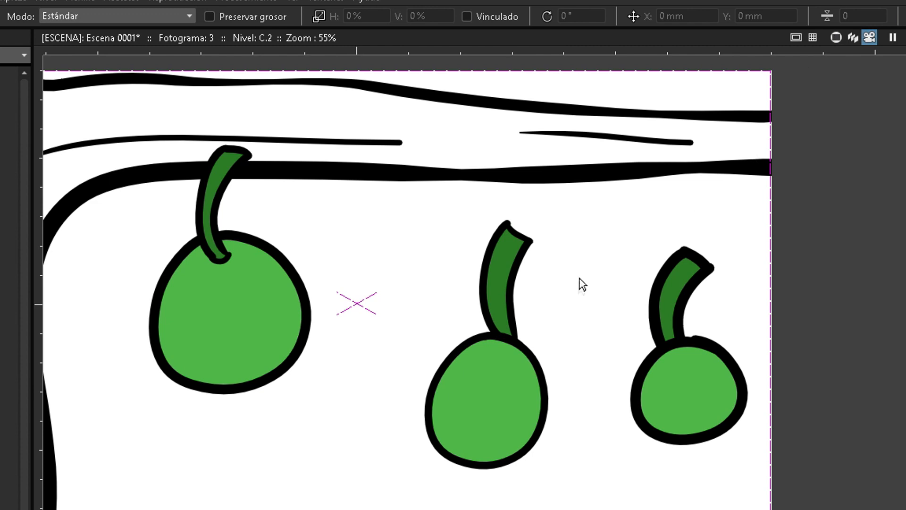
pyautogui.click(656, 300)
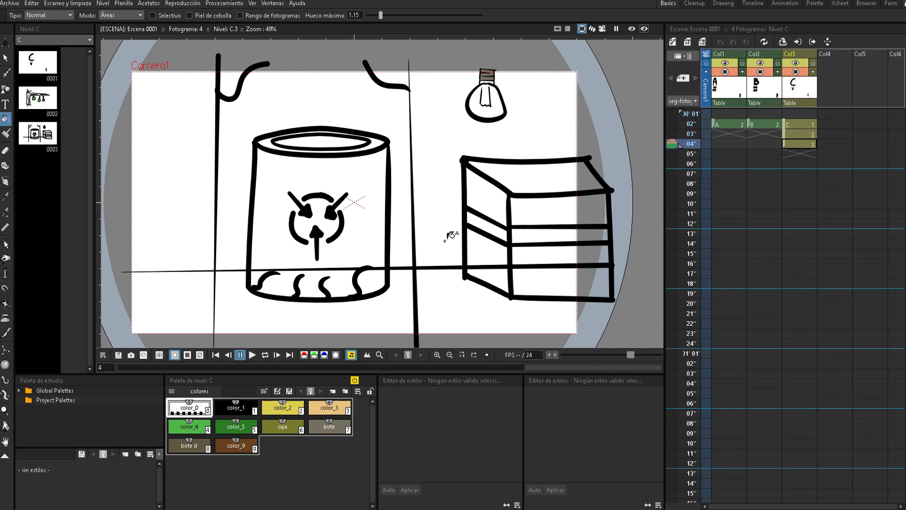
# - Turn on the fillable areas check (Comprobación de áreas rellenables) and inspect the light bulb up close
pyautogui.click(252, 4)
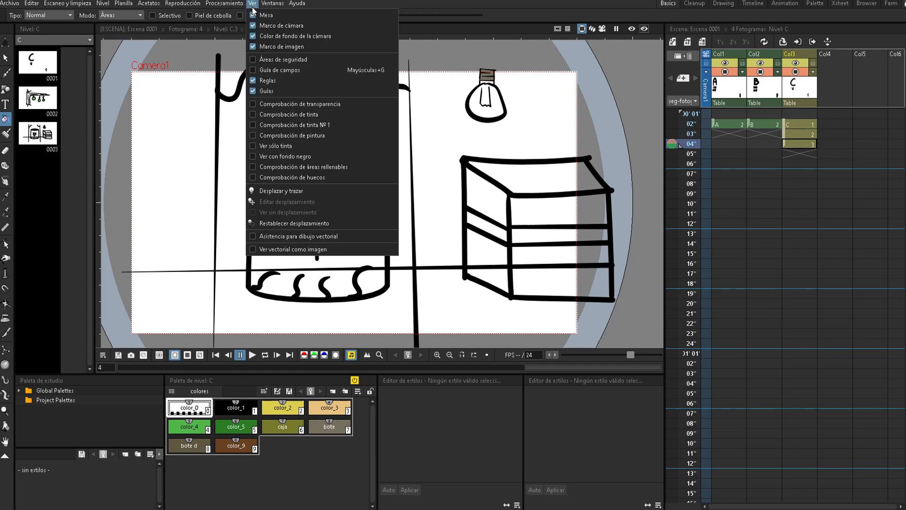
pyautogui.click(329, 168)
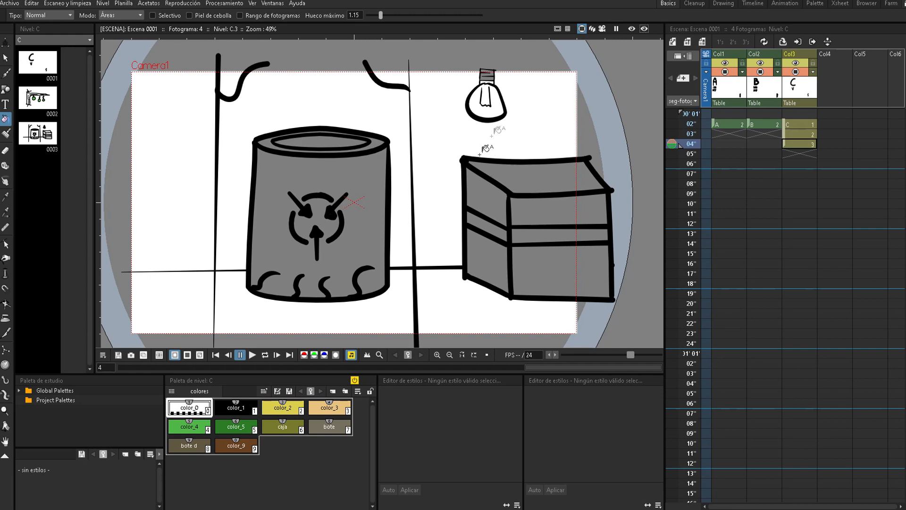
pyautogui.scroll(1, 500, 97)
pyautogui.scroll(5, 504, 93)
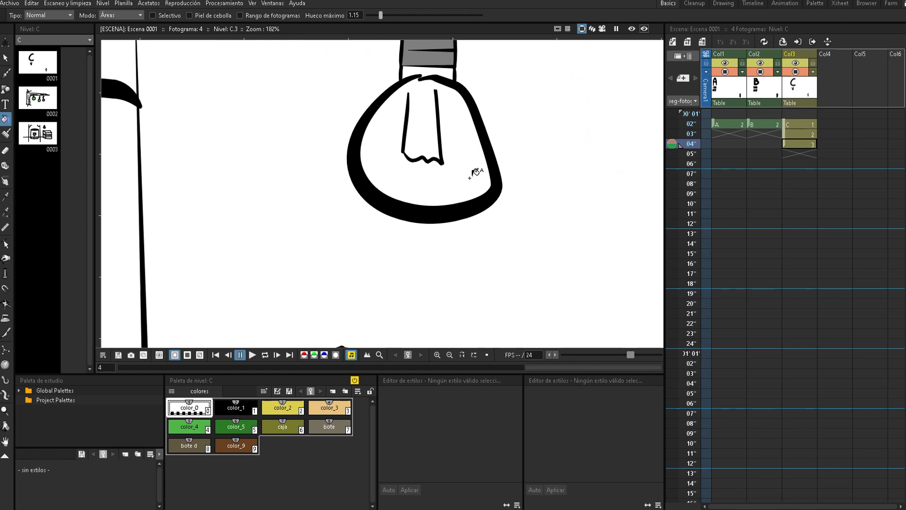
pyautogui.press('space')
pyautogui.moveTo(469, 177); pyautogui.dragTo(439, 219)
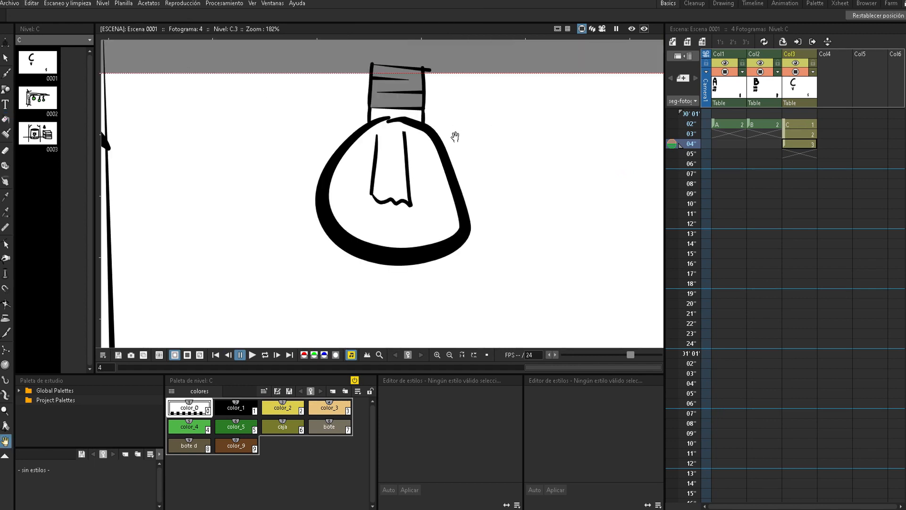
# - Pull the bulb's upper-right outline stroke away, select the remaining bulb strokes, and undo the moves
pyautogui.press('s')
pyautogui.click(439, 145)
pyautogui.scroll(1, 473, 137)
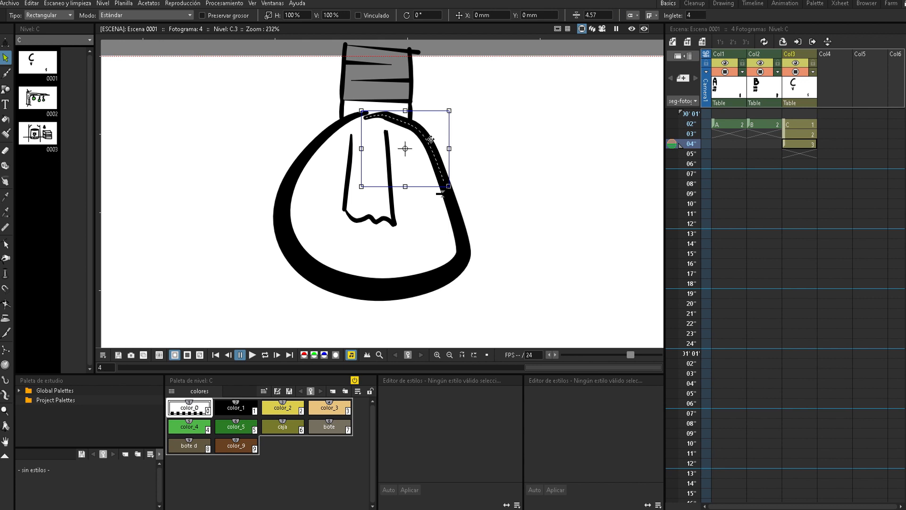
pyautogui.moveTo(432, 157); pyautogui.dragTo(652, 147)
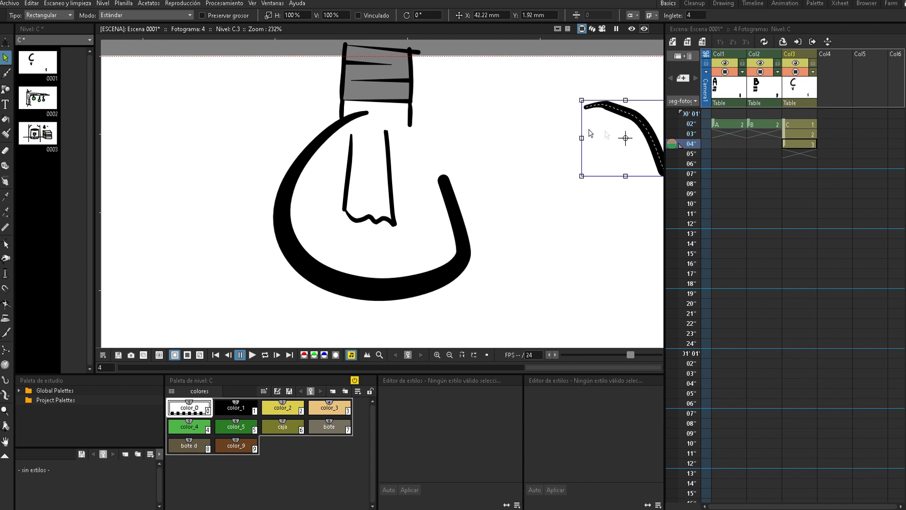
pyautogui.click(247, 108)
pyautogui.moveTo(233, 86); pyautogui.dragTo(472, 309)
pyautogui.moveTo(471, 200); pyautogui.dragTo(481, 200)
pyautogui.hotkey('ctrl', 'z')
pyautogui.hotkey('ctrl', 'z')
pyautogui.hotkey('ctrl', 'z')
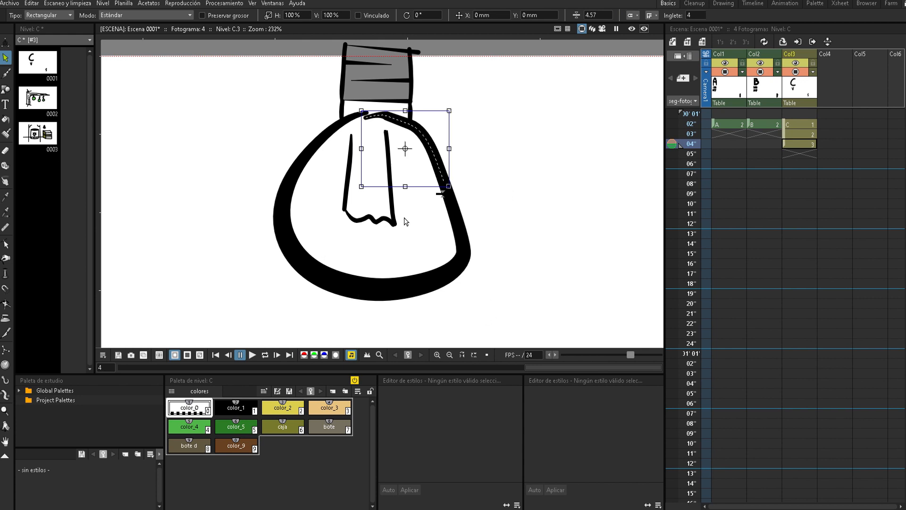
# - Select all the bulb's strokes and check the grouping commands offered for the selection
pyautogui.moveTo(243, 41)
pyautogui.mouseDown()
pyautogui.moveTo(405, 227)
pyautogui.moveTo(547, 339)
pyautogui.moveTo(546, 317)
pyautogui.mouseUp()
pyautogui.click(555, 268)
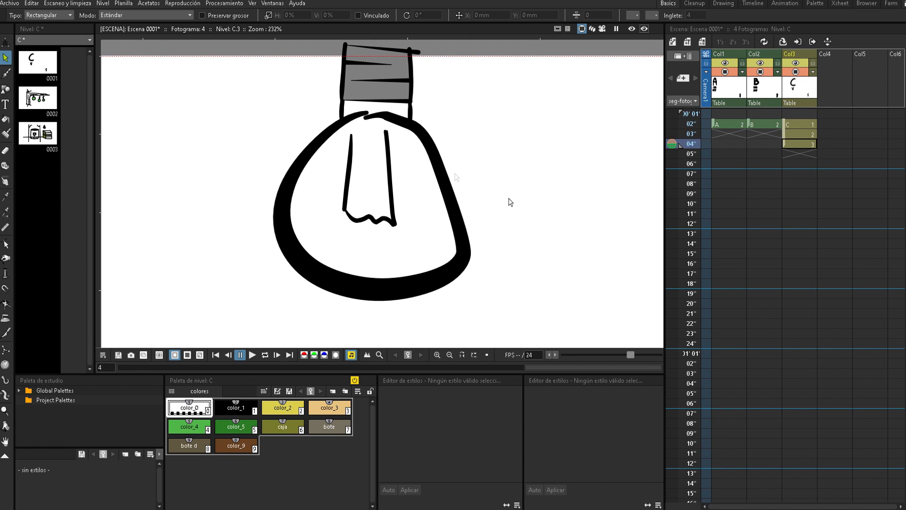
pyautogui.hotkey('ctrl', 'a')
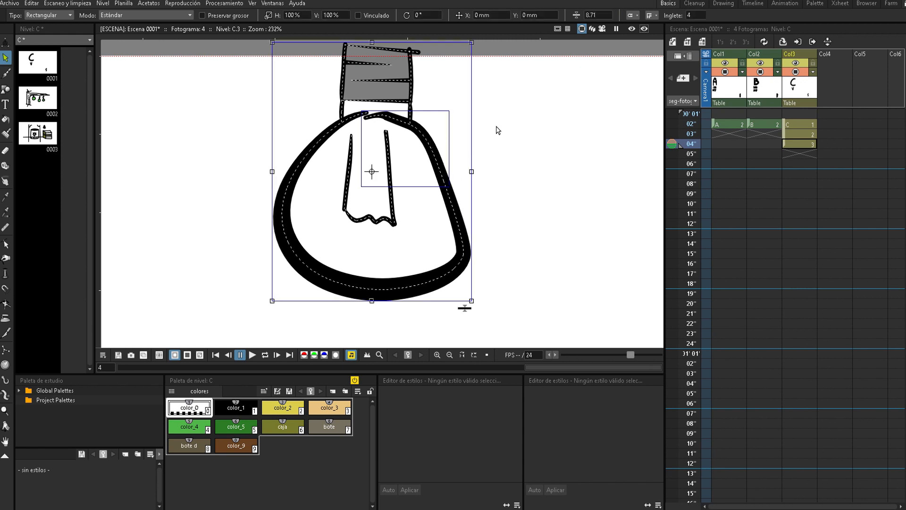
pyautogui.click(417, 165)
pyautogui.moveTo(521, 334)
pyautogui.mouseDown()
pyautogui.moveTo(365, 200)
pyautogui.moveTo(261, 41)
pyautogui.mouseUp()
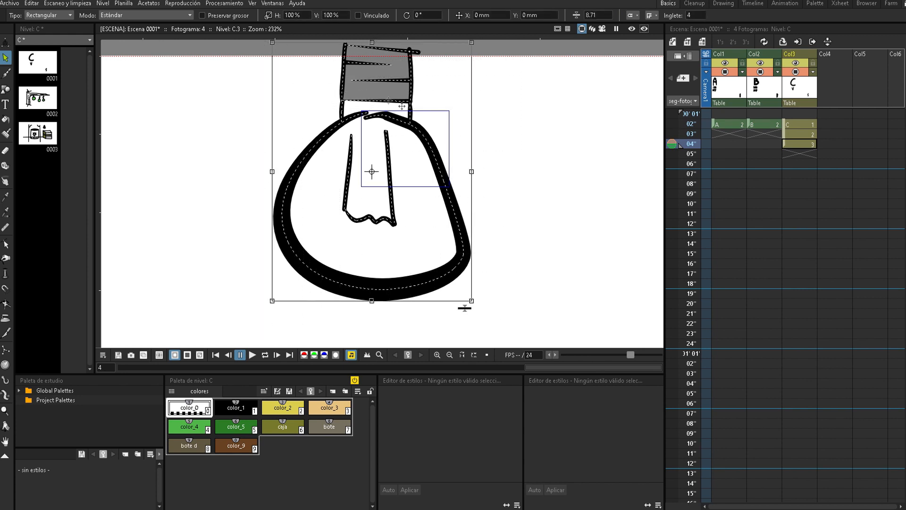
pyautogui.rightClick(452, 219)
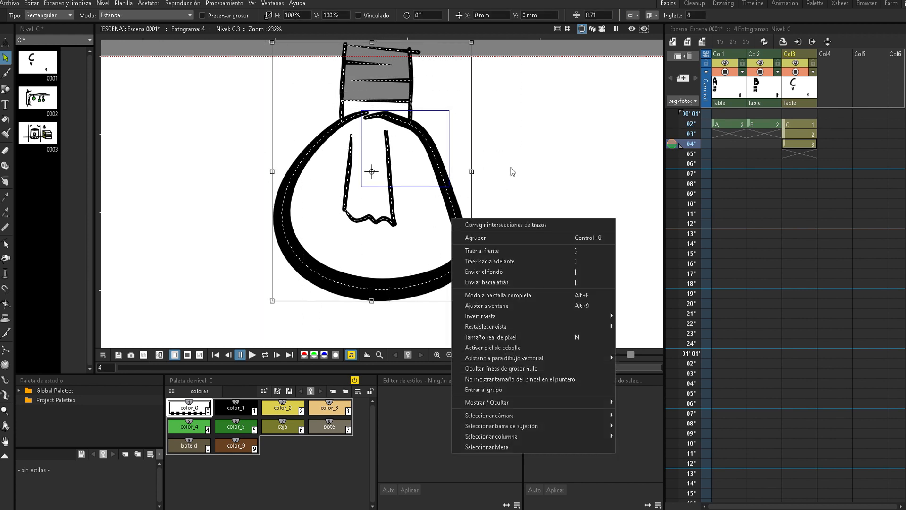
pyautogui.click(552, 154)
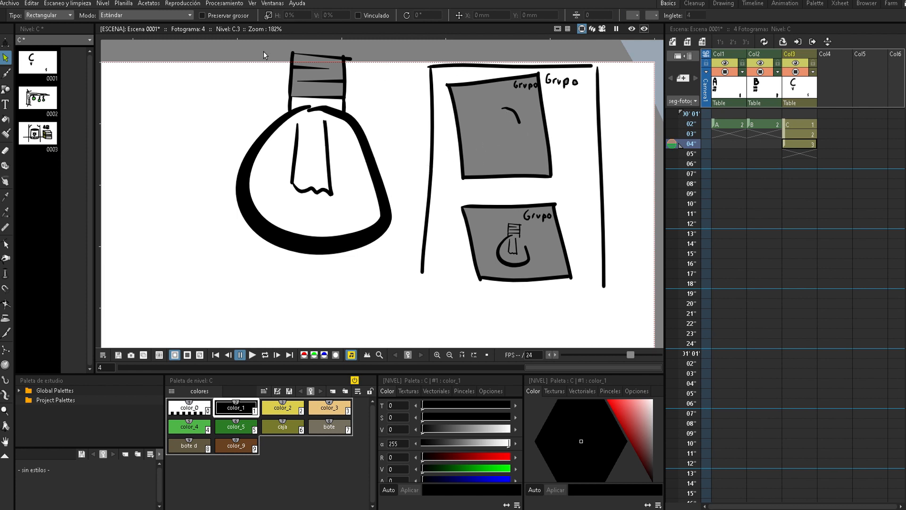
# - Compare the bulb's separately grouped strokes with the two Grupo boxes in the diagram by selecting each in turn
pyautogui.moveTo(226, 49); pyautogui.dragTo(355, 222)
pyautogui.click(487, 72)
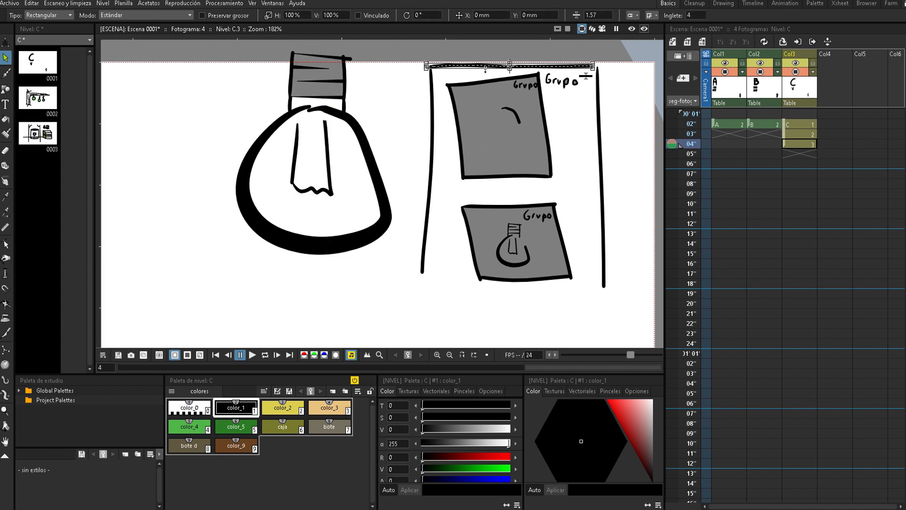
pyautogui.click(521, 122)
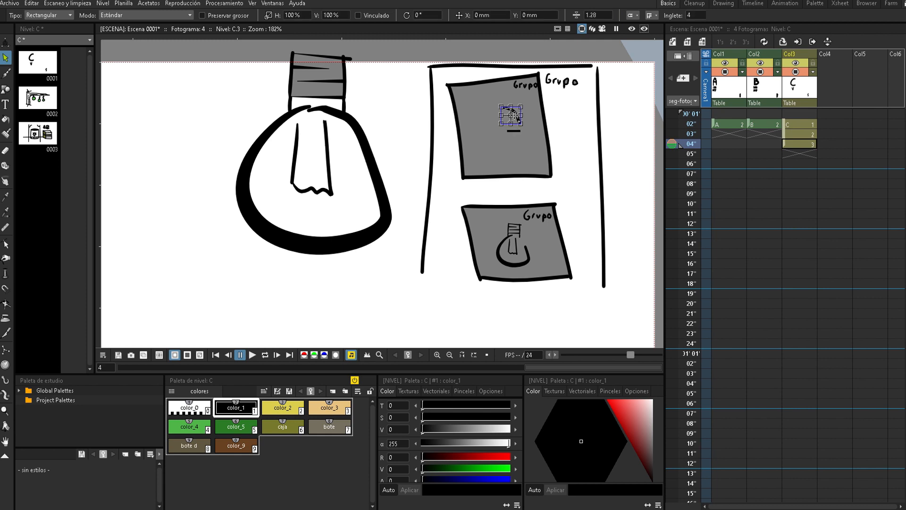
pyautogui.click(346, 127)
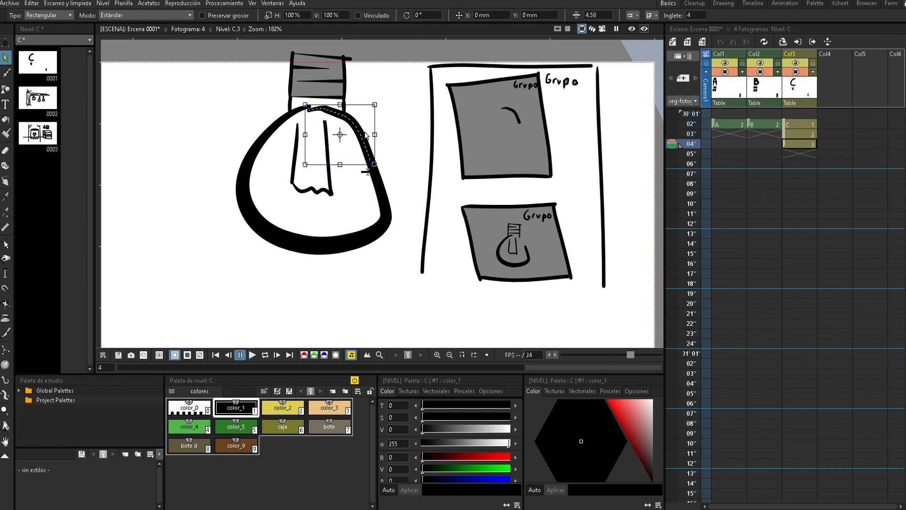
pyautogui.moveTo(456, 196); pyautogui.dragTo(566, 295)
pyautogui.click(527, 262)
pyautogui.moveTo(451, 192); pyautogui.dragTo(586, 307)
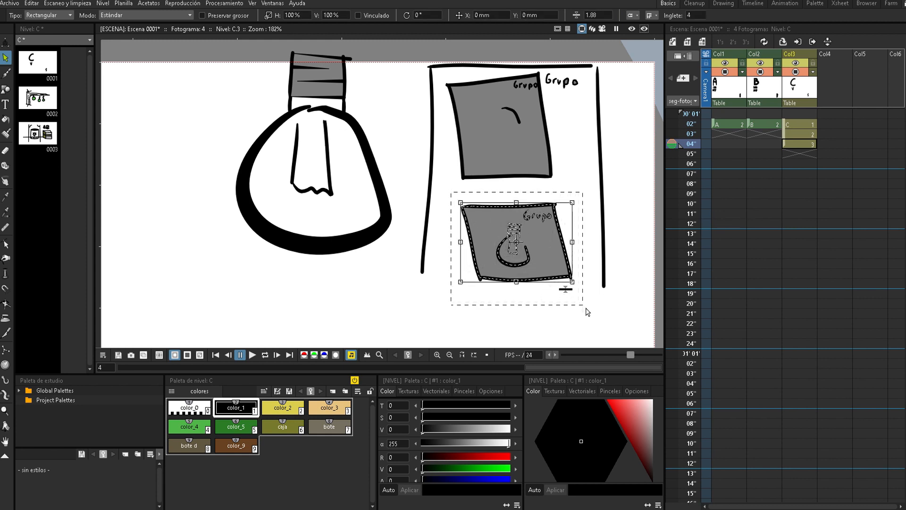
pyautogui.click(446, 66)
pyautogui.click(555, 185)
pyautogui.click(501, 132)
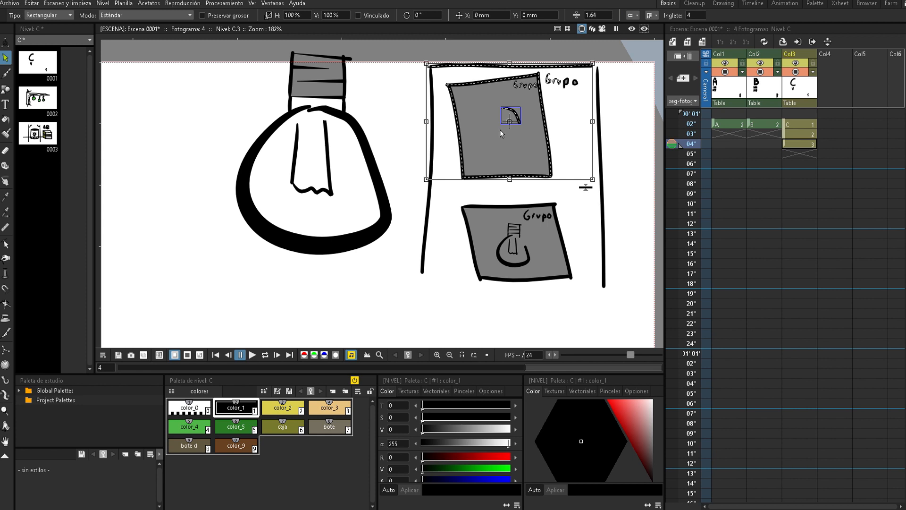
pyautogui.click(408, 124)
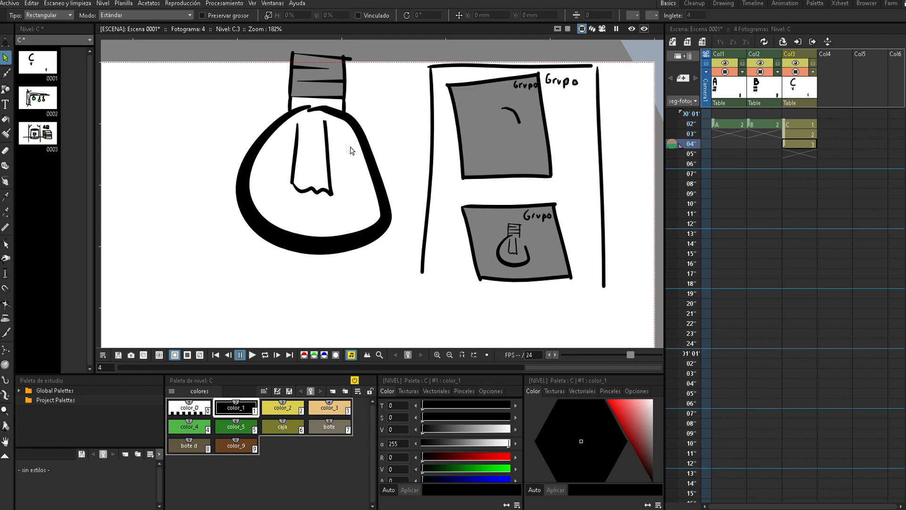
# - Ungroup the upper-right outline stroke of the large bulb so its areas become fillable
pyautogui.click(357, 124)
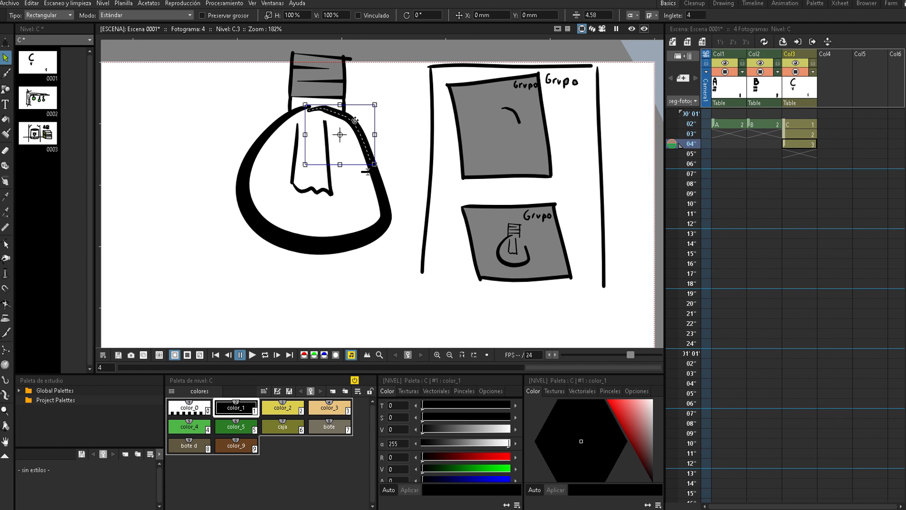
pyautogui.rightClick(356, 122)
pyautogui.click(379, 140)
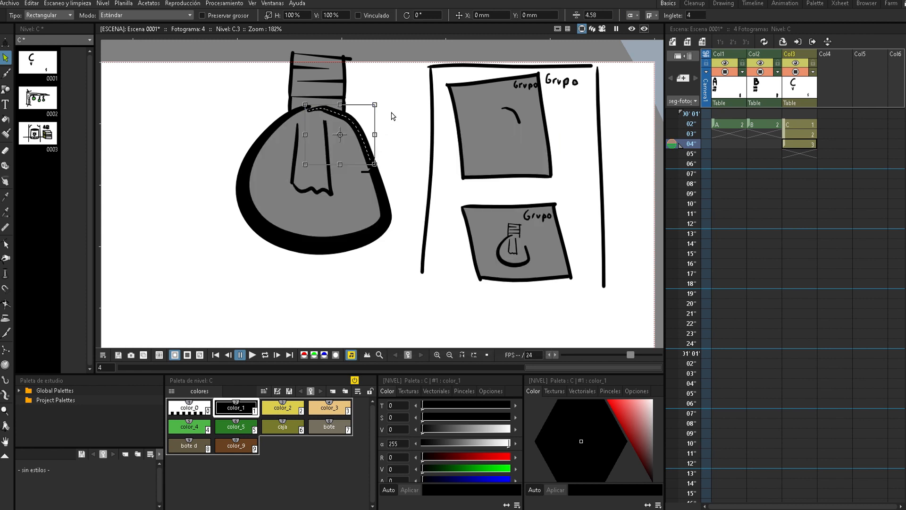
pyautogui.moveTo(231, 45)
pyautogui.mouseDown()
pyautogui.moveTo(295, 190)
pyautogui.moveTo(395, 286)
pyautogui.mouseUp()
pyautogui.click(515, 140)
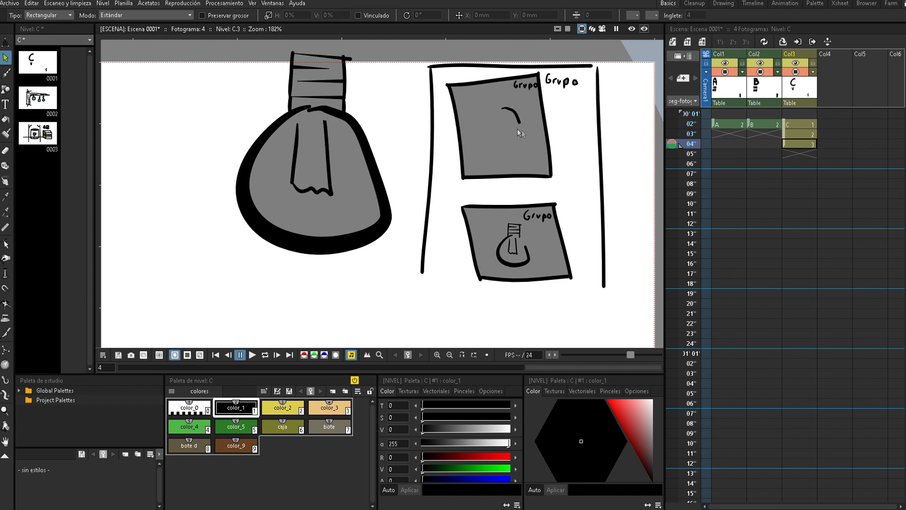
# - Delete the outlines of the two inner Grupo boxes in the diagram
pyautogui.click(541, 207)
pyautogui.press('Delete')
pyautogui.click(465, 214)
pyautogui.press('Delete')
pyautogui.click(550, 177)
pyautogui.press('Delete')
pyautogui.click(524, 76)
pyautogui.press('Delete')
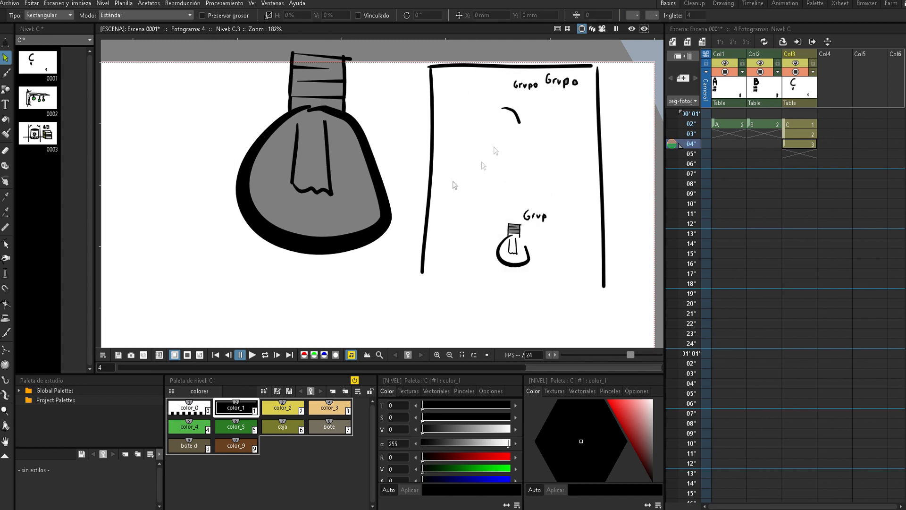
# - Move the loose arc in the diagram onto the small bulb to close its outline
pyautogui.click(519, 121)
pyautogui.moveTo(518, 119)
pyautogui.mouseDown()
pyautogui.moveTo(536, 218)
pyautogui.moveTo(533, 248)
pyautogui.moveTo(526, 248)
pyautogui.mouseUp()
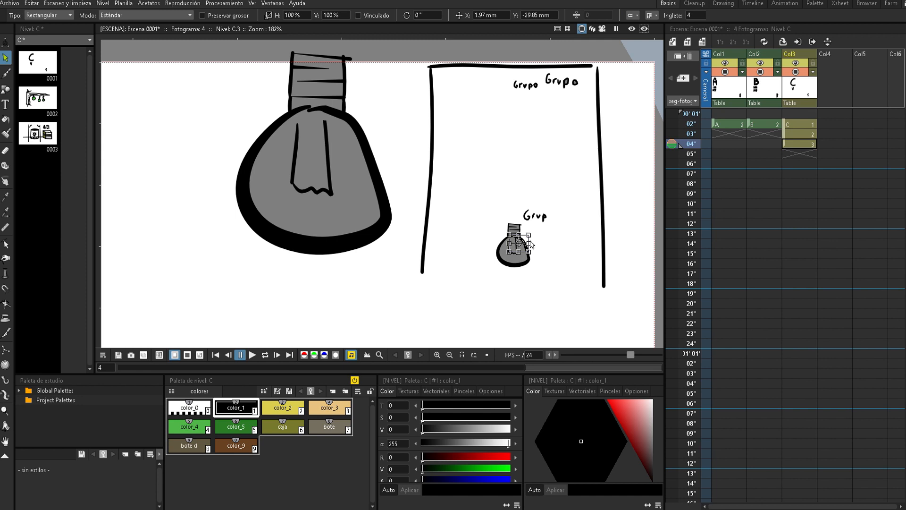
pyautogui.click(531, 141)
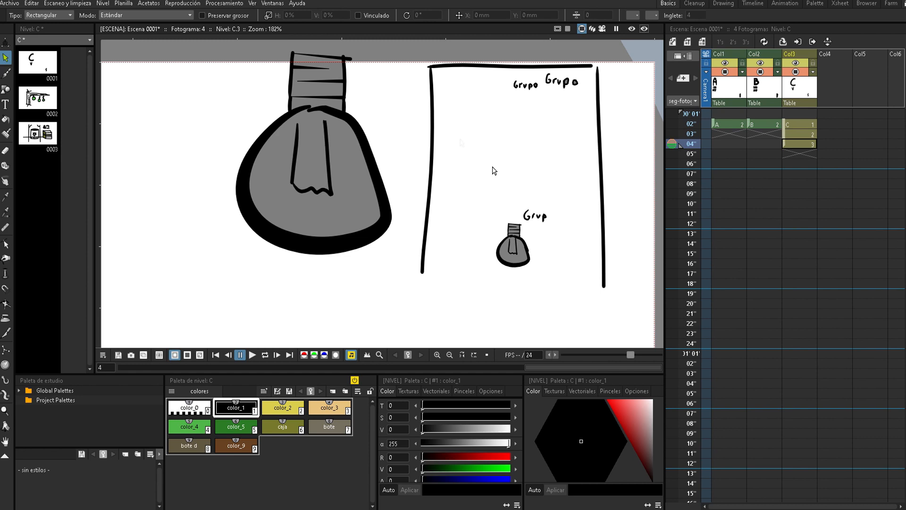
# - Draw two thin horizontal brush lines crossing the tall vertical lines, one above and one below the camera frame
pyautogui.scroll(-10, 378, 160)
pyautogui.press('space')
pyautogui.moveTo(346, 178); pyautogui.dragTo(442, 117)
pyautogui.press('space')
pyautogui.moveTo(381, 164); pyautogui.dragTo(435, 153)
pyautogui.scroll(-1, 439, 159)
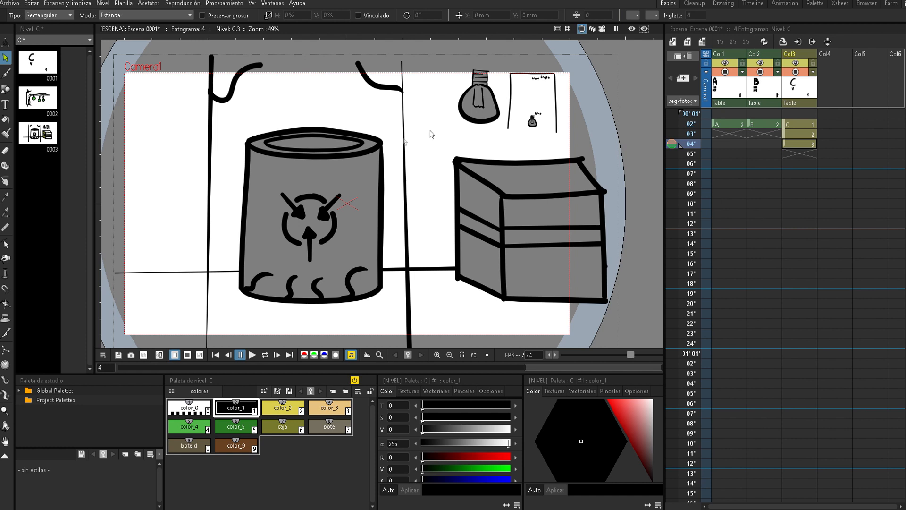
pyautogui.press('b')
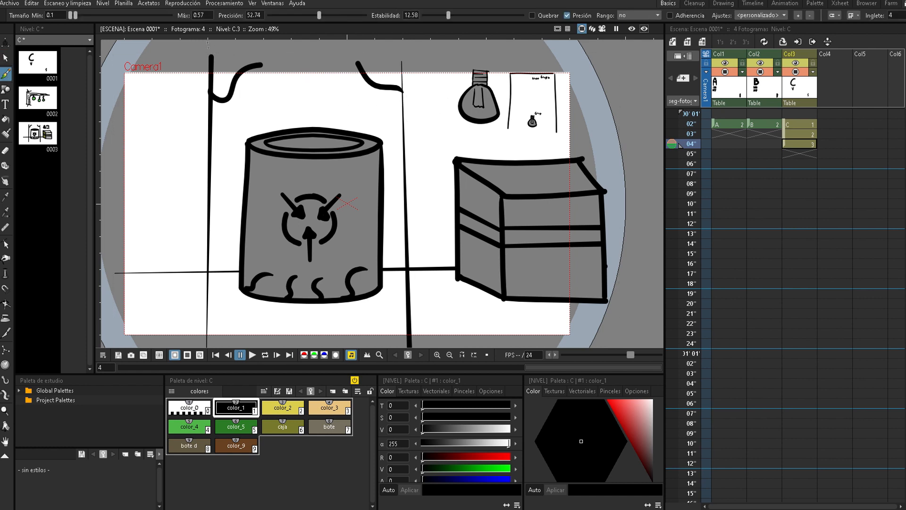
pyautogui.moveTo(199, 62); pyautogui.dragTo(414, 66)
pyautogui.moveTo(197, 338); pyautogui.dragTo(470, 341)
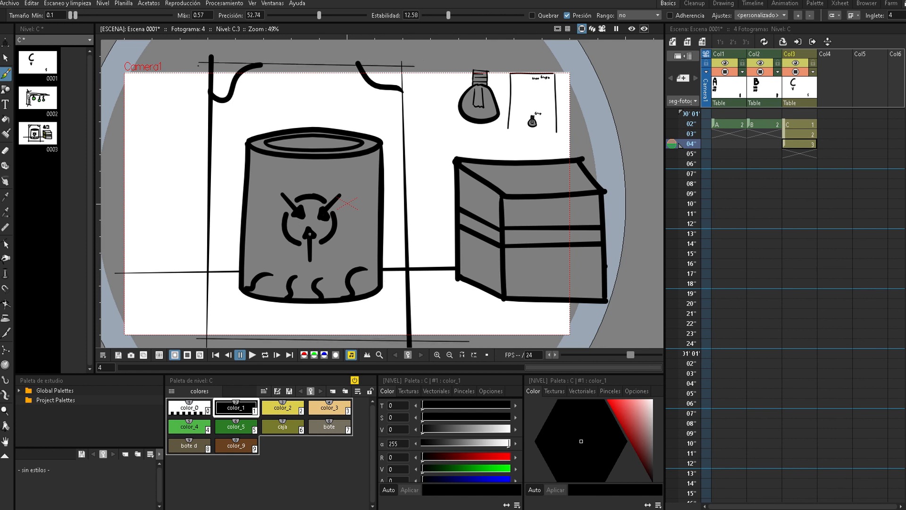
pyautogui.scroll(-1, 310, 234)
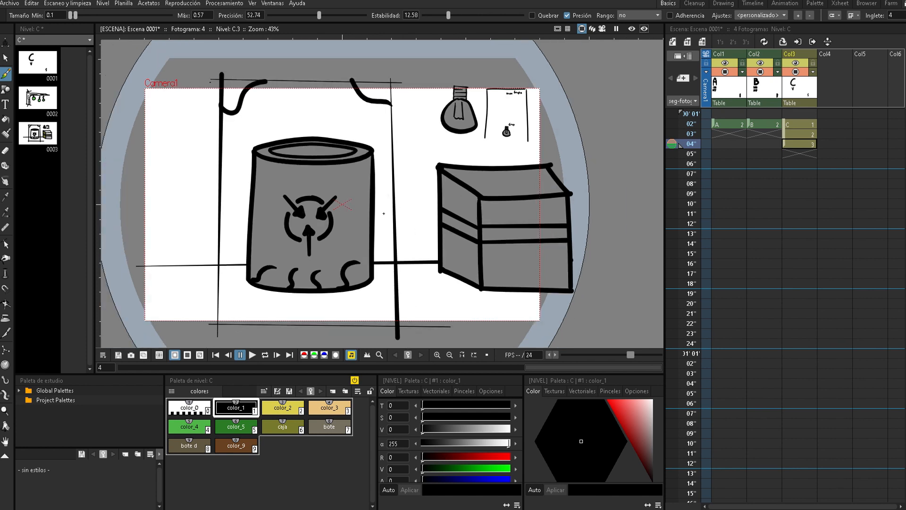
# - Move the can out from between the two vertical lines to the upper right, beside and above the box
pyautogui.press('s')
pyautogui.moveTo(211, 57)
pyautogui.mouseDown()
pyautogui.moveTo(247, 115)
pyautogui.moveTo(351, 217)
pyautogui.moveTo(419, 128)
pyautogui.mouseUp()
pyautogui.click(371, 196)
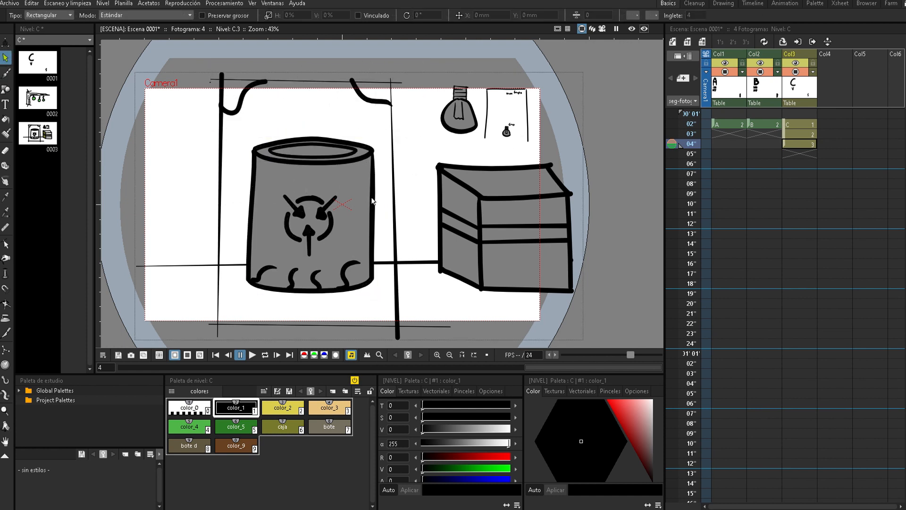
pyautogui.click(373, 197)
pyautogui.moveTo(351, 160); pyautogui.dragTo(650, 71)
pyautogui.click(385, 169)
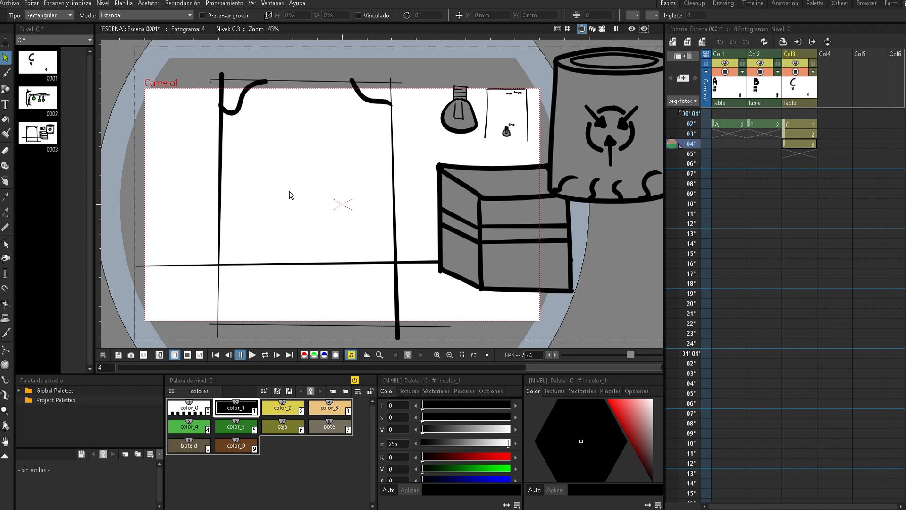
# - Bring the vertical line nearest the box to the front (Traer al frente)
pyautogui.click(394, 137)
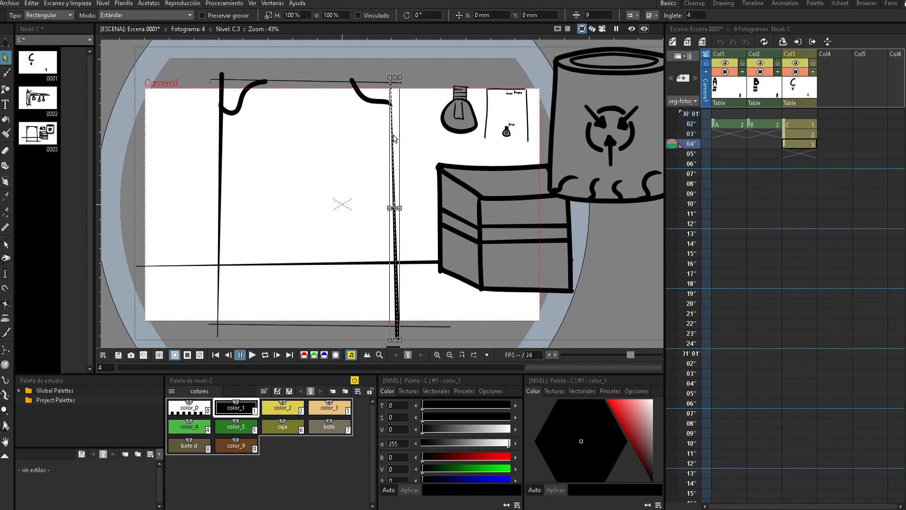
pyautogui.rightClick(393, 138)
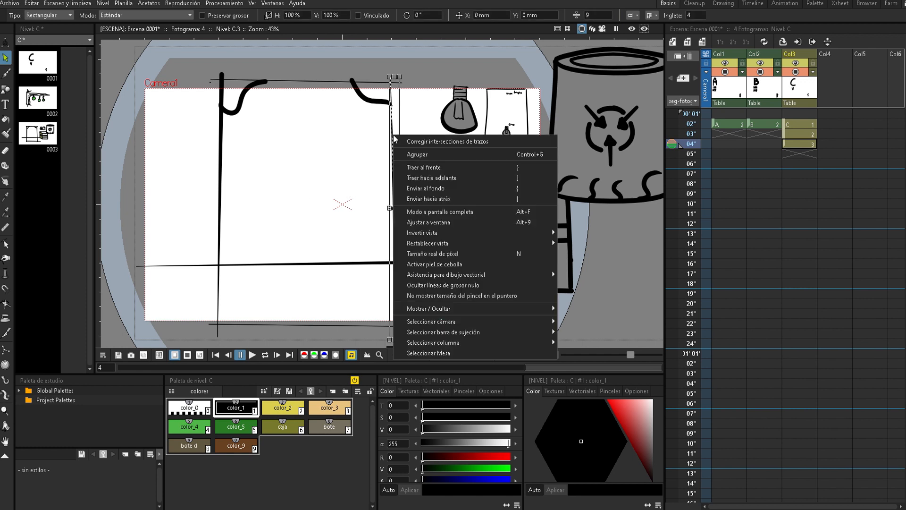
pyautogui.click(438, 167)
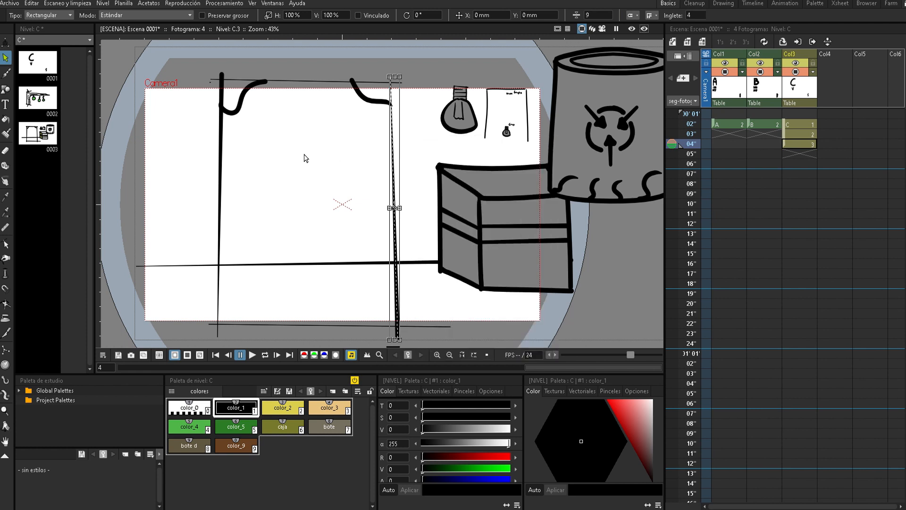
pyautogui.click(304, 158)
# - Examine the small boxed grid in the frame 5 diagram and the strokes that form it
pyautogui.scroll(2, 304, 158)
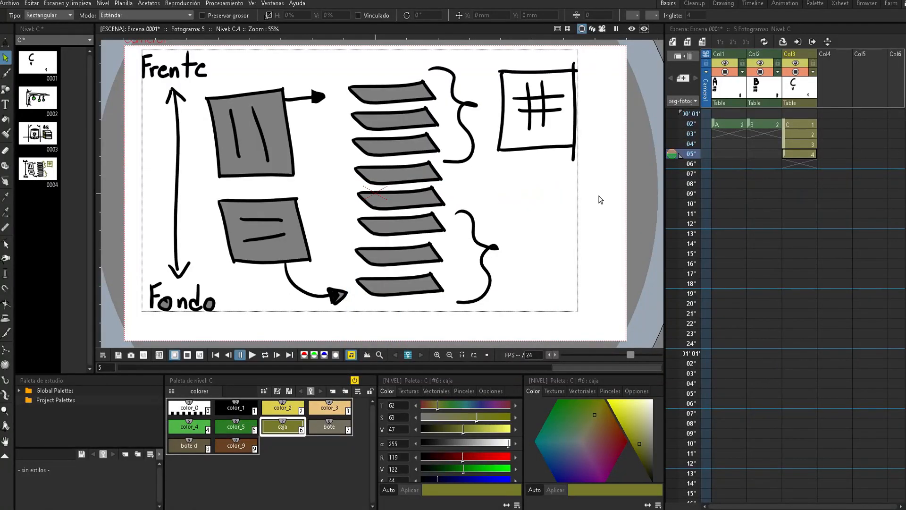
pyautogui.moveTo(600, 174); pyautogui.dragTo(494, 59)
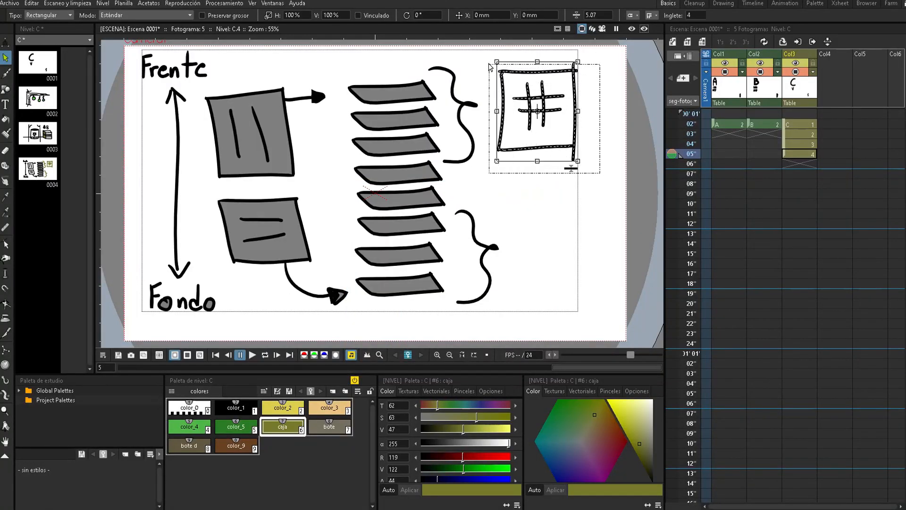
pyautogui.click(616, 112)
pyautogui.press('f')
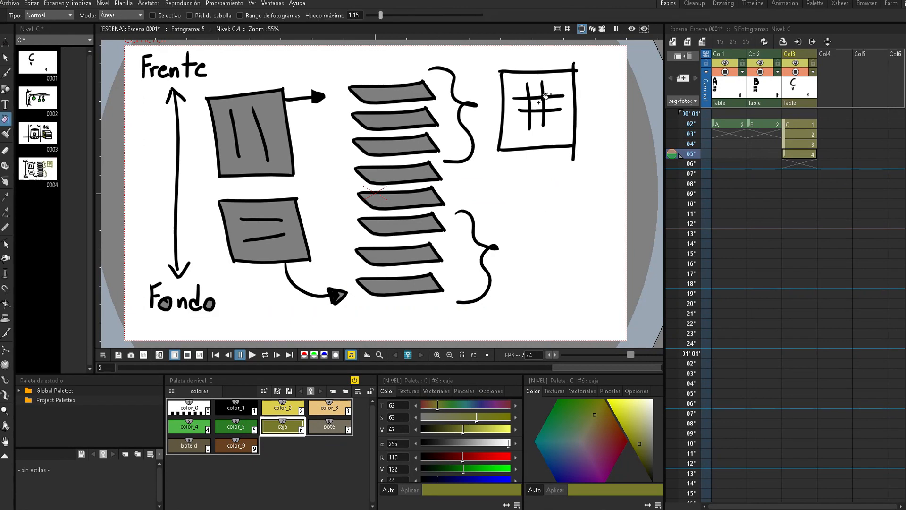
pyautogui.click(253, 4)
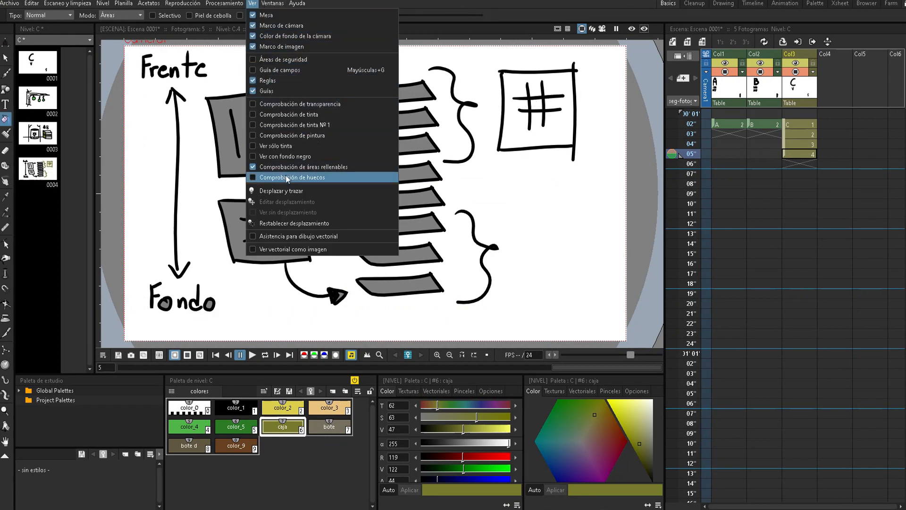
pyautogui.click(596, 85)
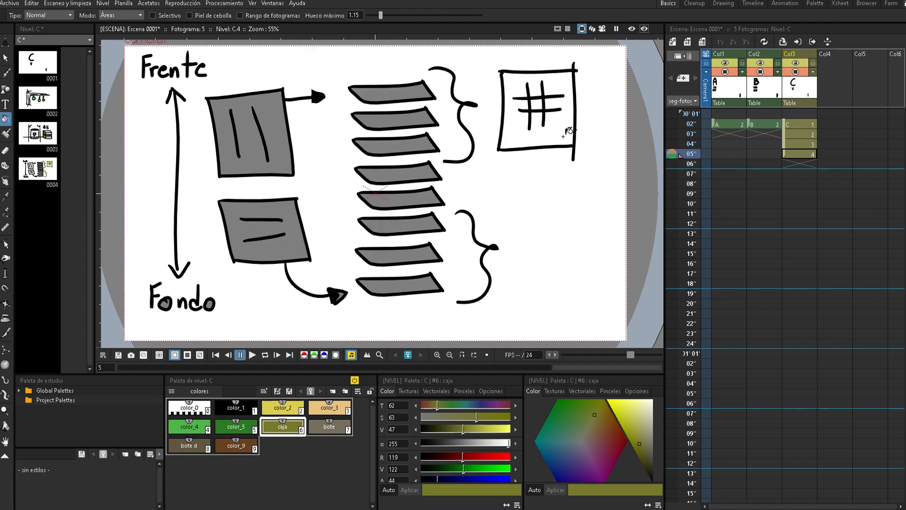
pyautogui.press('s')
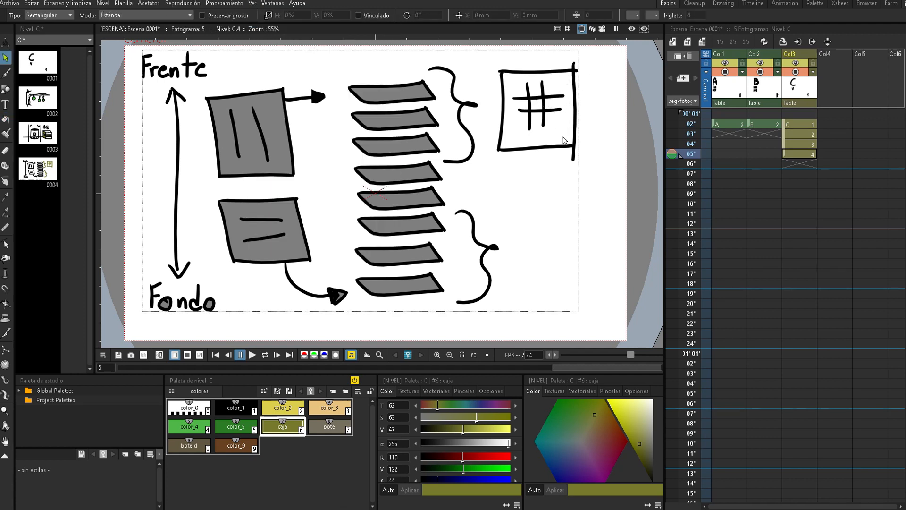
pyautogui.moveTo(557, 283); pyautogui.dragTo(566, 279)
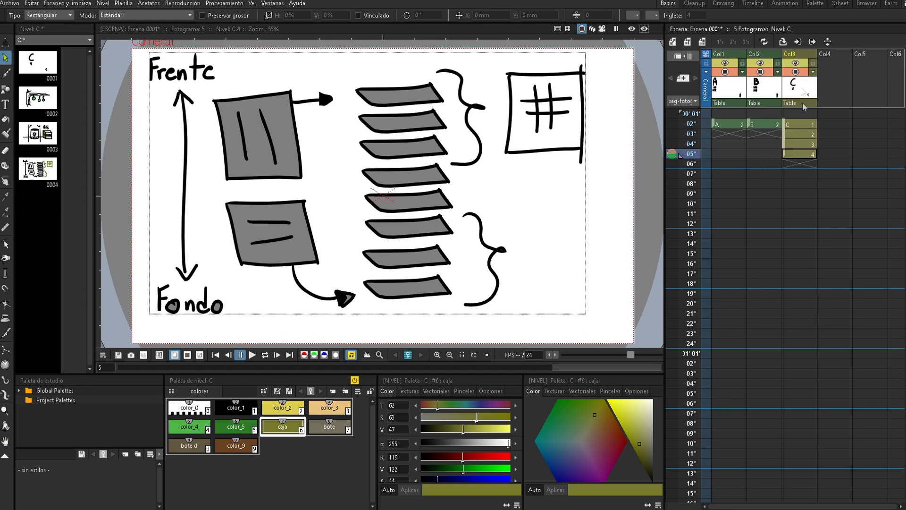
# - Examine the front-to-back stacking diagram, comparing the column of parallelograms with the line pairs in the two squares and the boxed grid
pyautogui.click(807, 156)
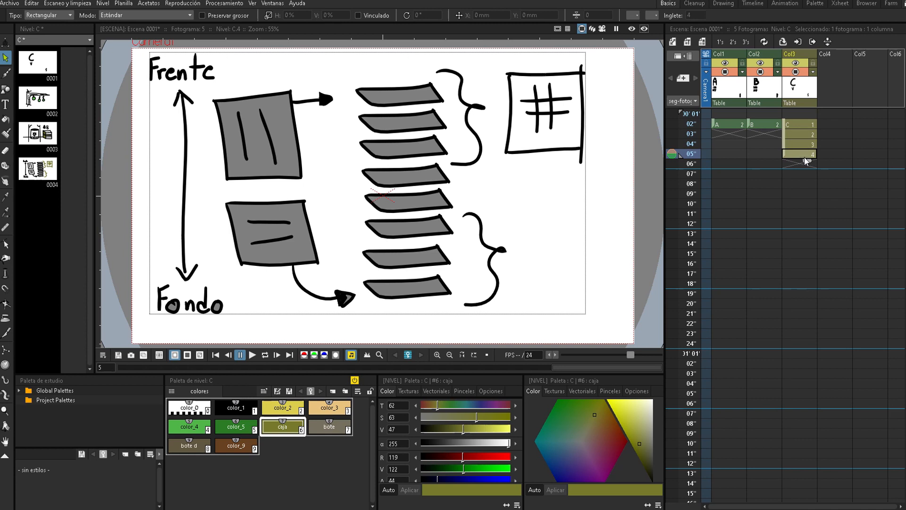
pyautogui.moveTo(353, 73); pyautogui.dragTo(353, 277)
pyautogui.click(536, 283)
pyautogui.moveTo(340, 49); pyautogui.dragTo(415, 100)
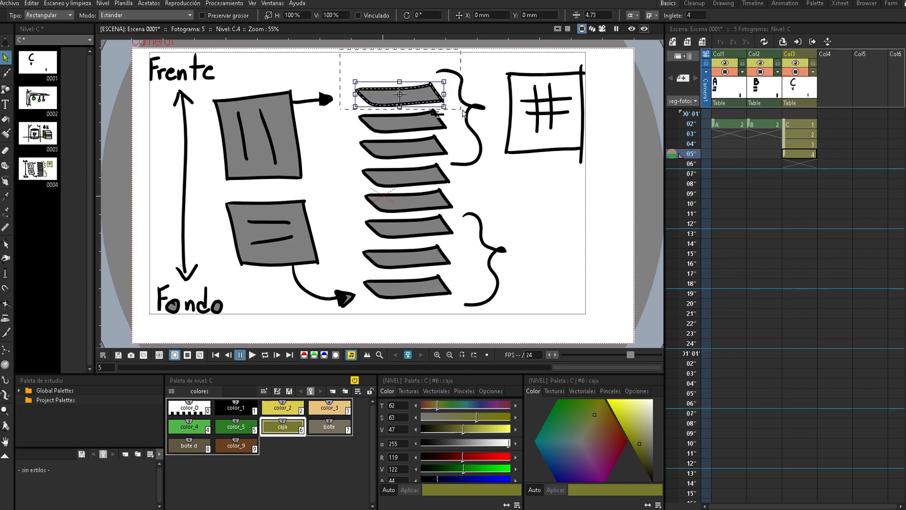
pyautogui.click(521, 217)
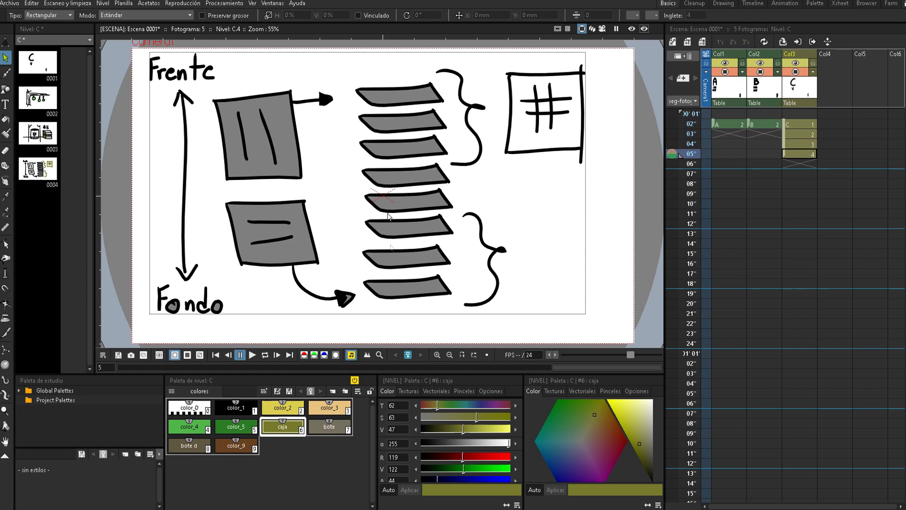
pyautogui.moveTo(501, 62); pyautogui.dragTo(609, 174)
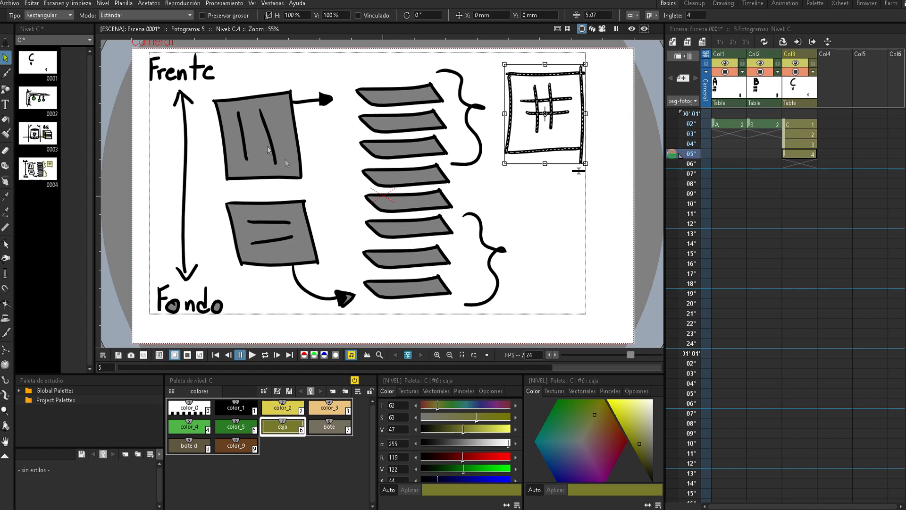
pyautogui.moveTo(320, 184); pyautogui.dragTo(211, 83)
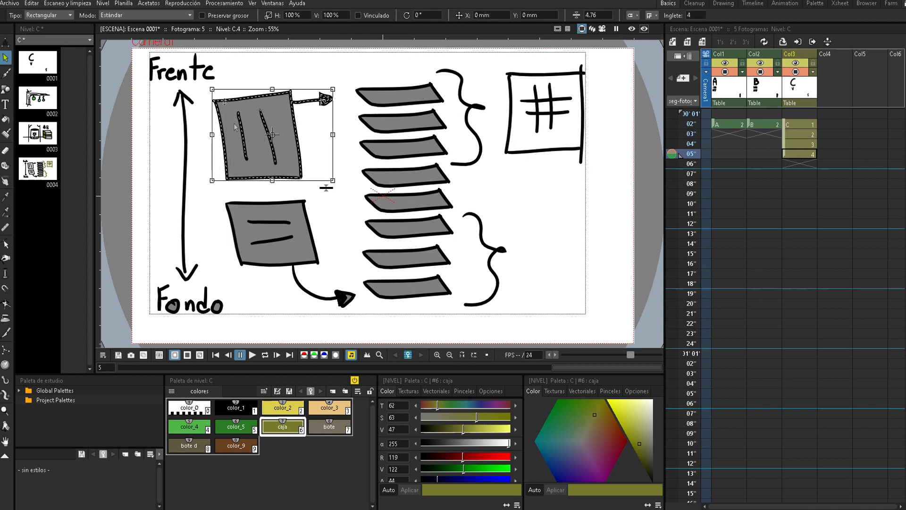
pyautogui.moveTo(242, 300)
pyautogui.mouseDown()
pyautogui.moveTo(258, 245)
pyautogui.moveTo(338, 207)
pyautogui.mouseUp()
pyautogui.click(333, 184)
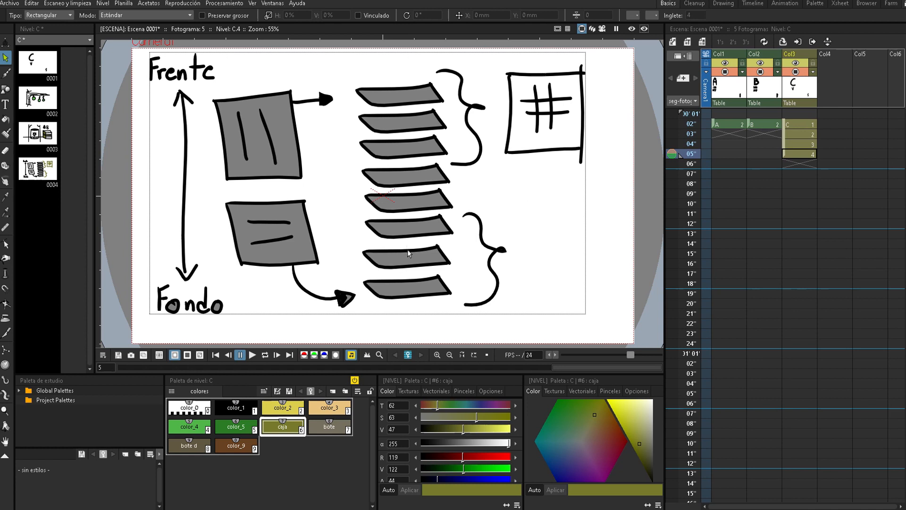
pyautogui.moveTo(351, 83); pyautogui.dragTo(452, 162)
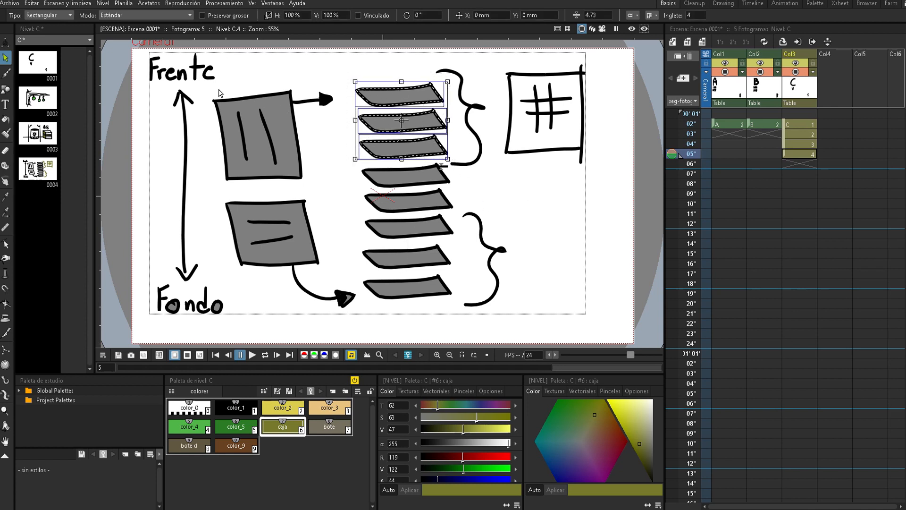
pyautogui.moveTo(206, 84)
pyautogui.mouseDown()
pyautogui.moveTo(311, 142)
pyautogui.moveTo(342, 196)
pyautogui.mouseUp()
pyautogui.moveTo(338, 61); pyautogui.dragTo(437, 112)
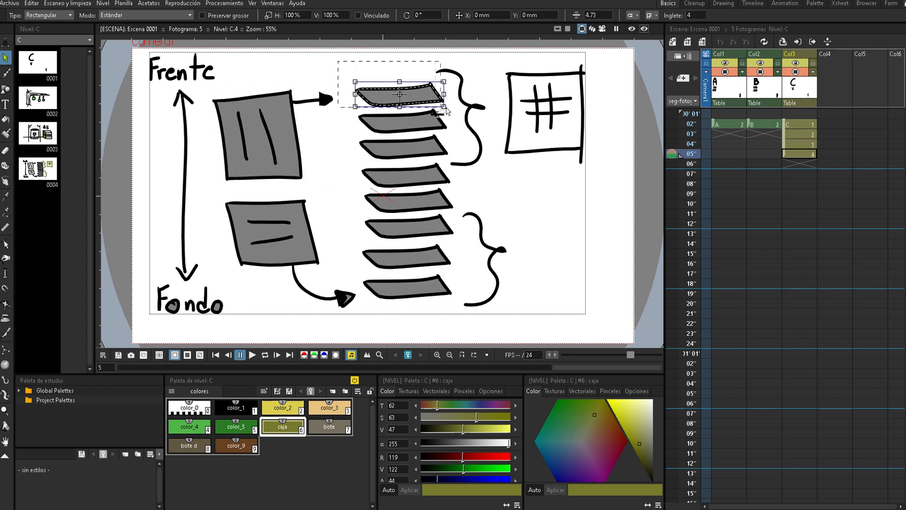
pyautogui.moveTo(516, 318); pyautogui.dragTo(359, 275)
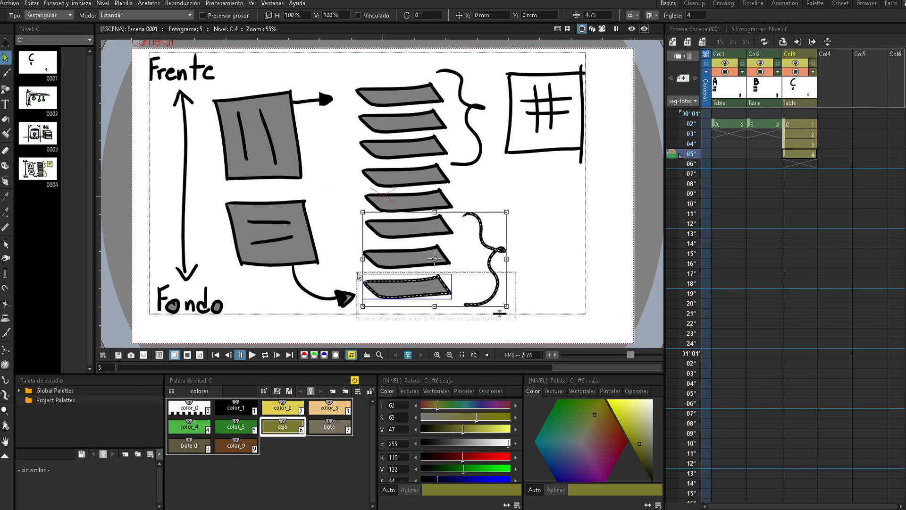
pyautogui.click(539, 191)
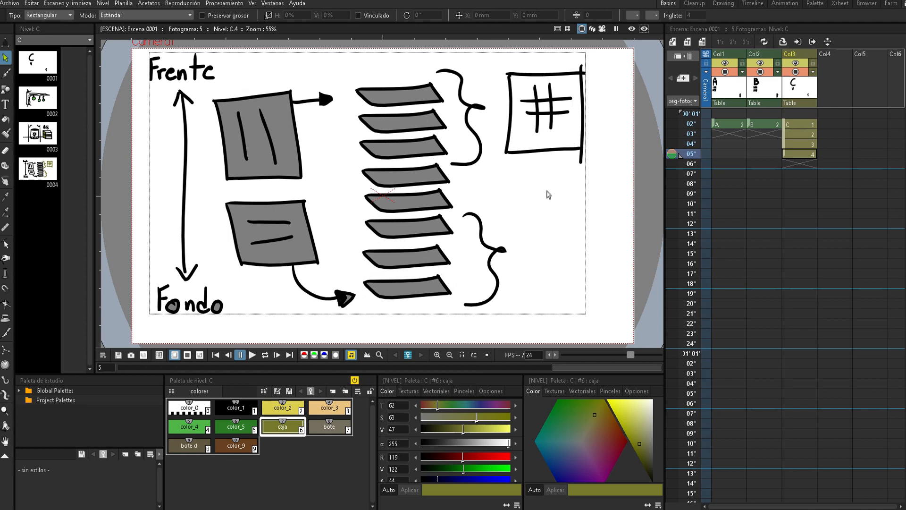
# - Group the four crossed lines inside the small square (Agrupar)
pyautogui.moveTo(570, 137); pyautogui.dragTo(519, 81)
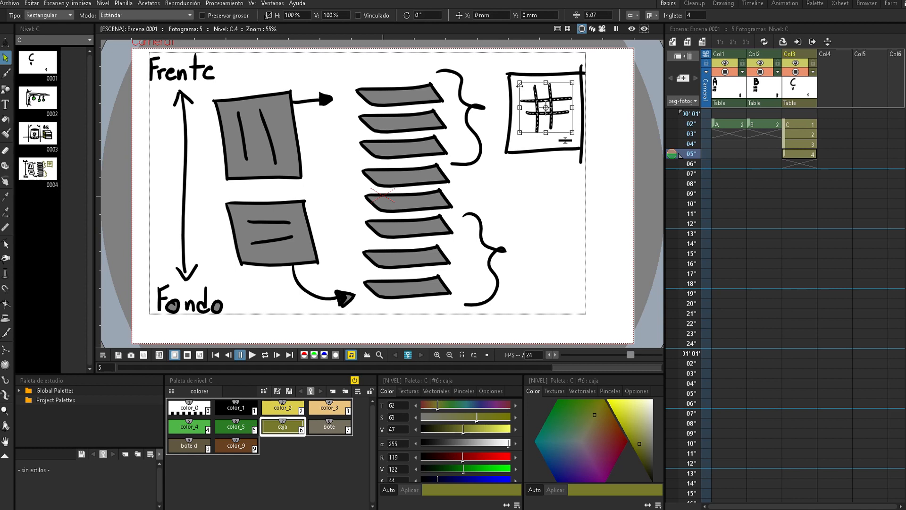
pyautogui.rightClick(554, 101)
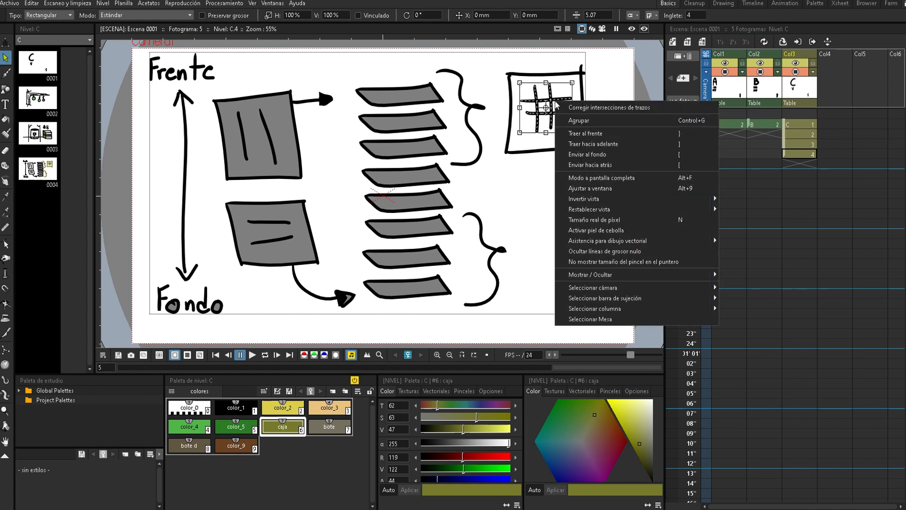
pyautogui.click(577, 121)
pyautogui.click(572, 170)
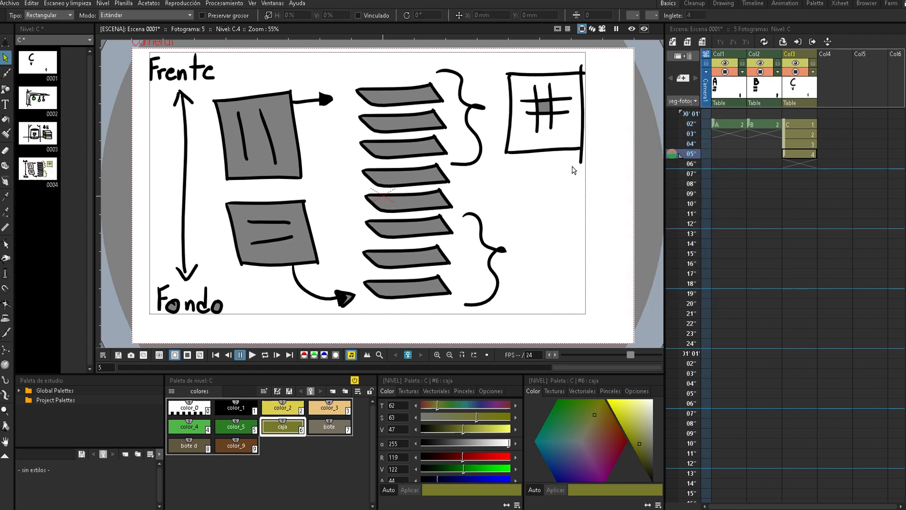
# - Select the small square together with its crossed lines and make the whole boxed grid fillable as one set
pyautogui.moveTo(603, 179)
pyautogui.mouseDown()
pyautogui.moveTo(550, 100)
pyautogui.moveTo(505, 62)
pyautogui.mouseUp()
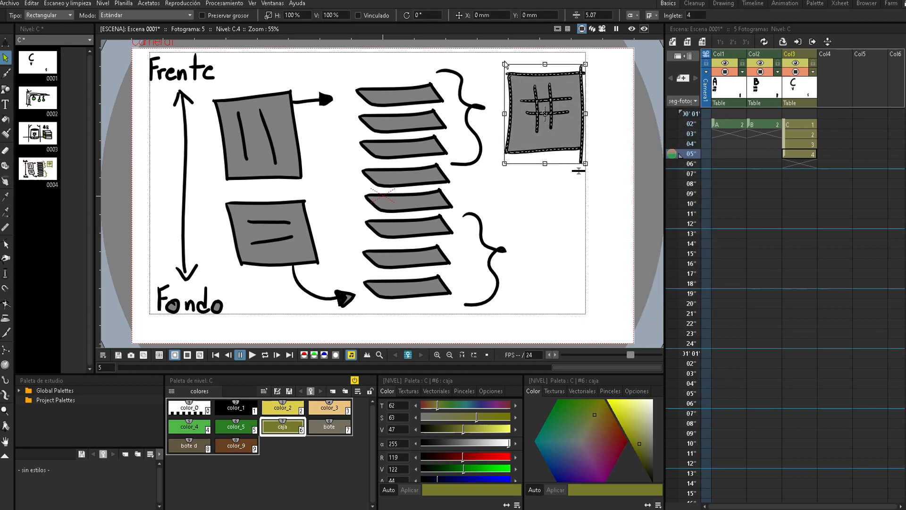
pyautogui.click(508, 183)
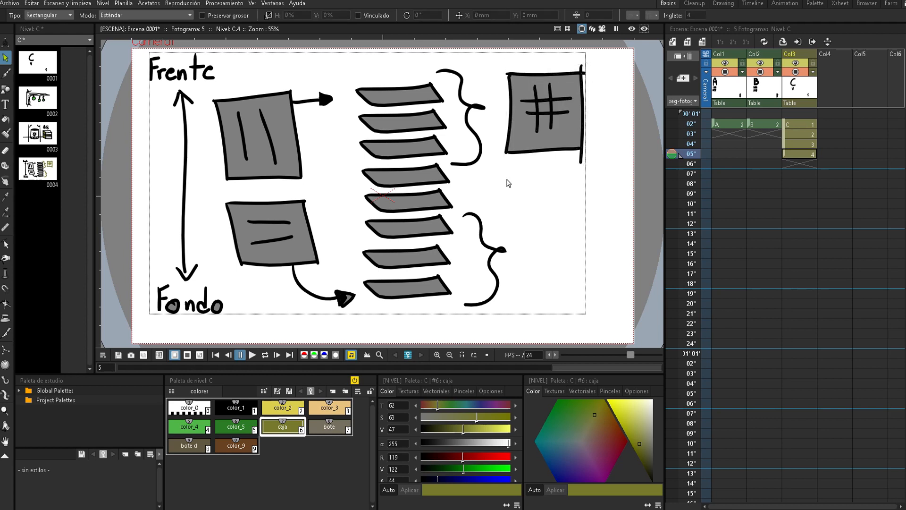
pyautogui.moveTo(610, 199); pyautogui.dragTo(503, 61)
pyautogui.click(547, 221)
pyautogui.moveTo(602, 198); pyautogui.dragTo(564, 152)
pyautogui.click(533, 262)
# - Turn off Comprobación de áreas rellenables and fill the centre cell of the crossed lines with the bote style
pyautogui.click(252, 4)
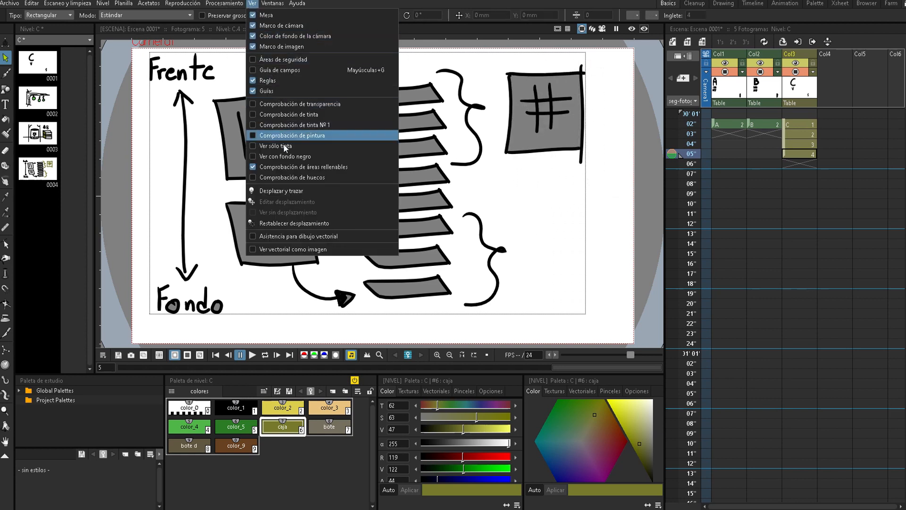
pyautogui.click(300, 167)
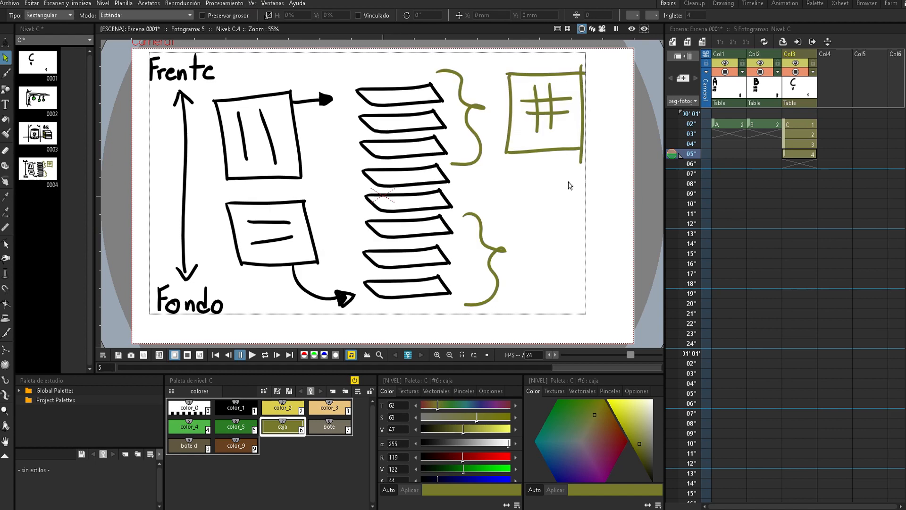
pyautogui.click(329, 426)
pyautogui.press('f')
pyautogui.click(545, 107)
pyautogui.press('s')
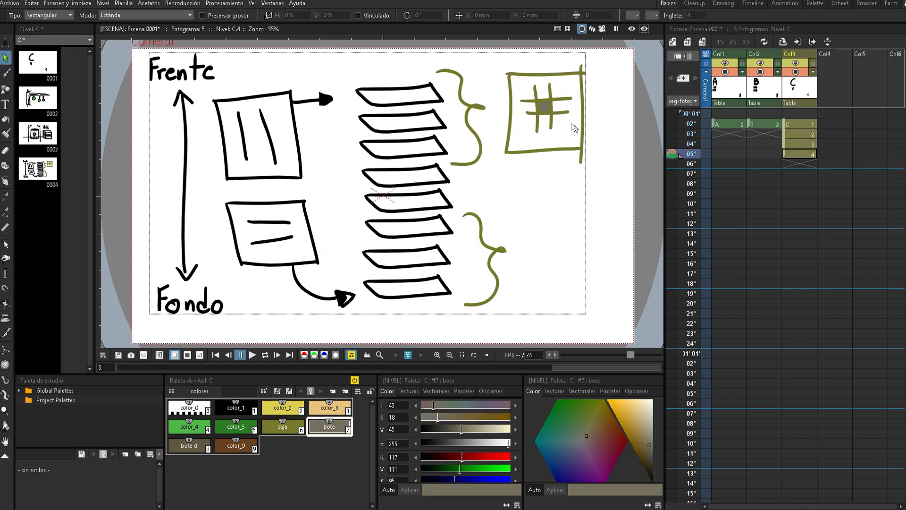
# - Delete the second vertical line of the small grid and fill the opened area with the bote style
pyautogui.click(553, 112)
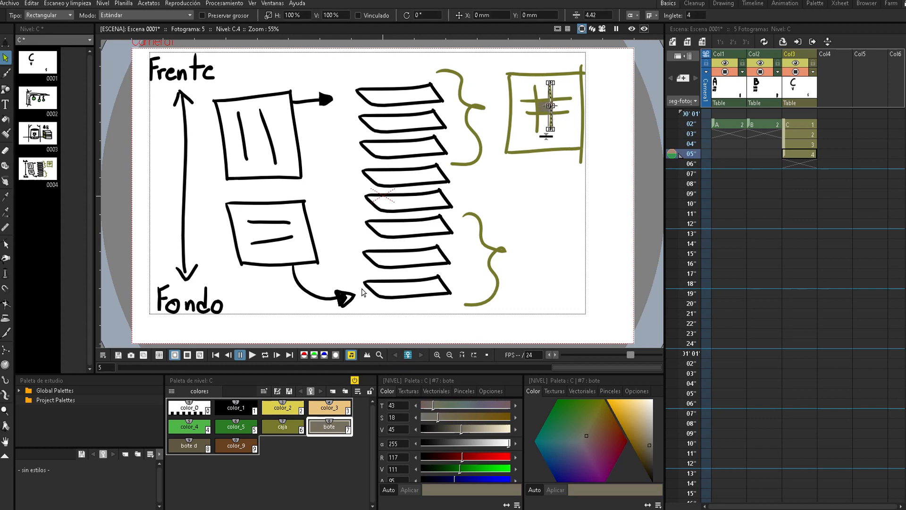
pyautogui.press('Delete')
pyautogui.press('f')
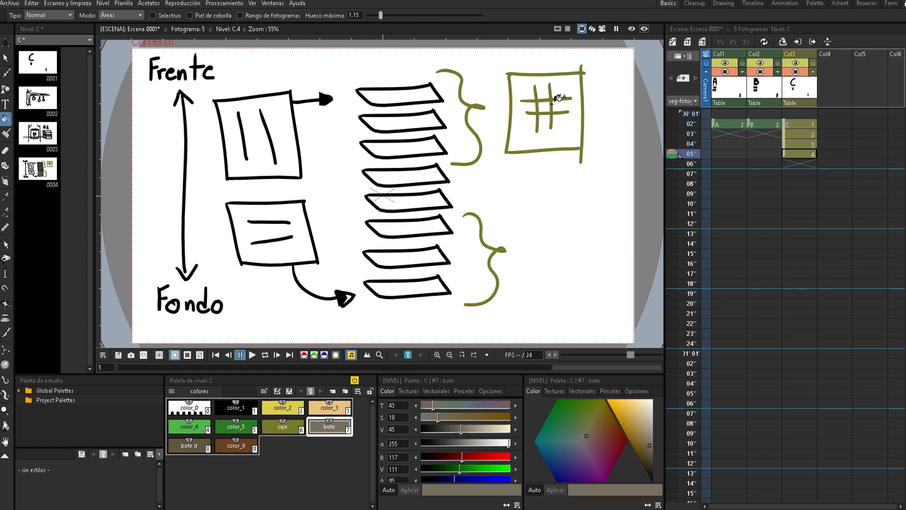
pyautogui.click(548, 100)
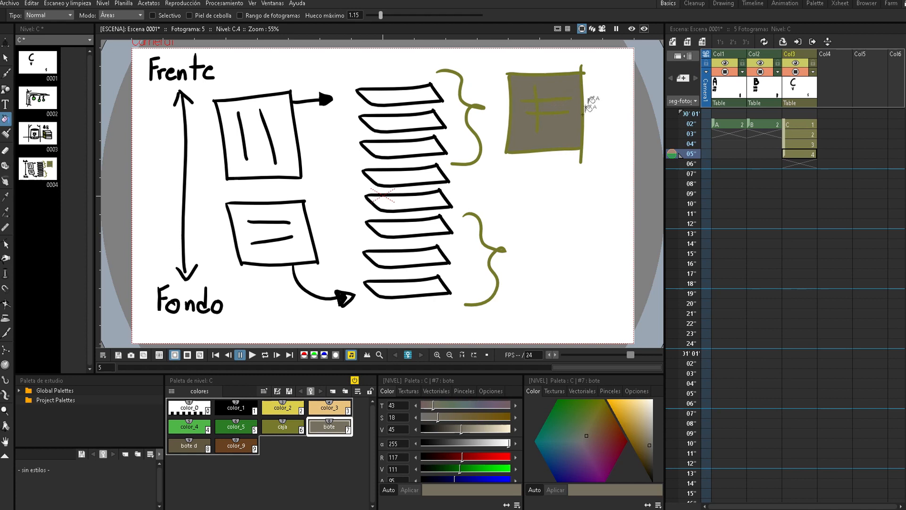
# - Undo the bote fill of the small square and the deletion of the grid line
pyautogui.press('s')
pyautogui.hotkey('ctrl', 'z')
pyautogui.hotkey('ctrl', 'z')
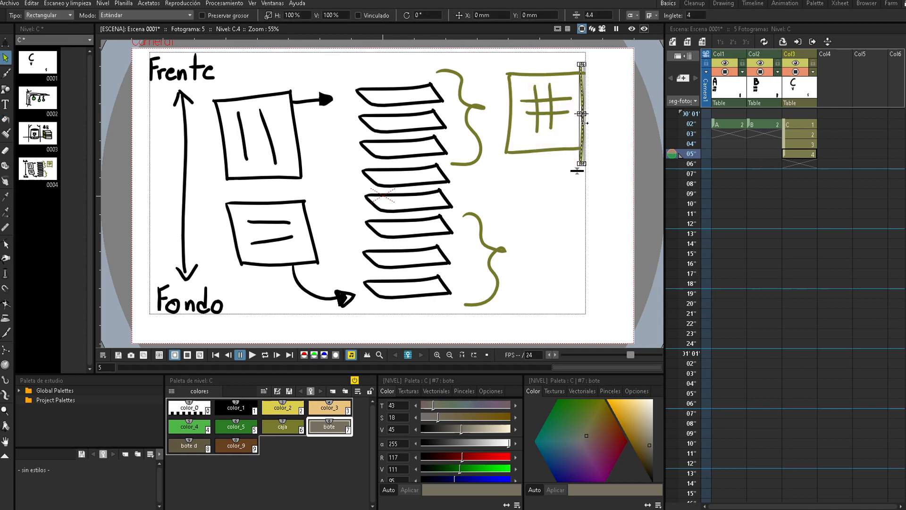
pyautogui.press('f')
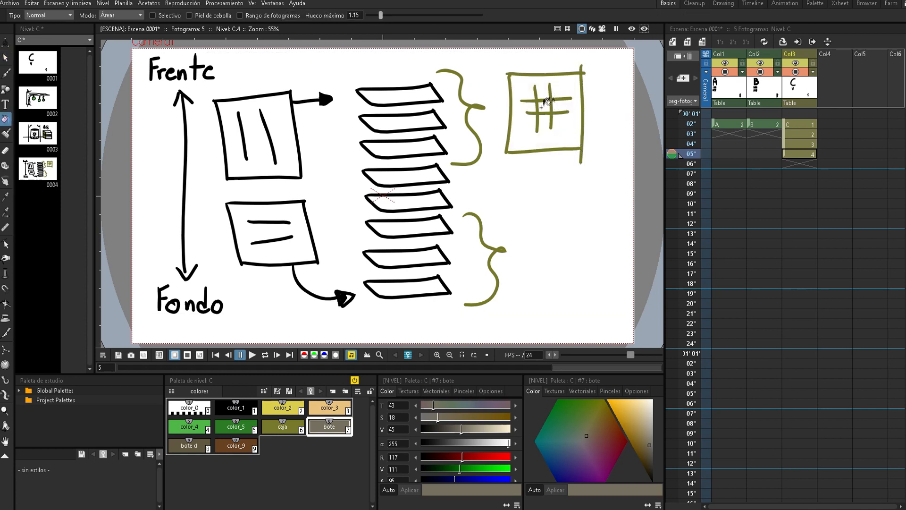
# - On frame 4, draw thin color_1 horizontal lines across the two tall vertical lines, one above and one below the camera frame
pyautogui.write('4')
pyautogui.press('Return')
pyautogui.scroll(-2, 471, 122)
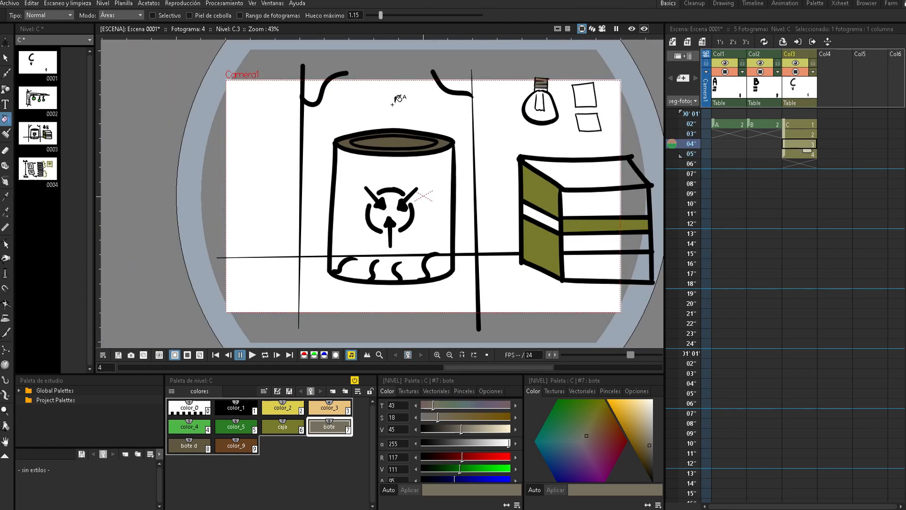
pyautogui.click(236, 408)
pyautogui.press('b')
pyautogui.hotkey('ctrl', 'z')
pyautogui.moveTo(302, 75); pyautogui.dragTo(489, 75)
pyautogui.press('s')
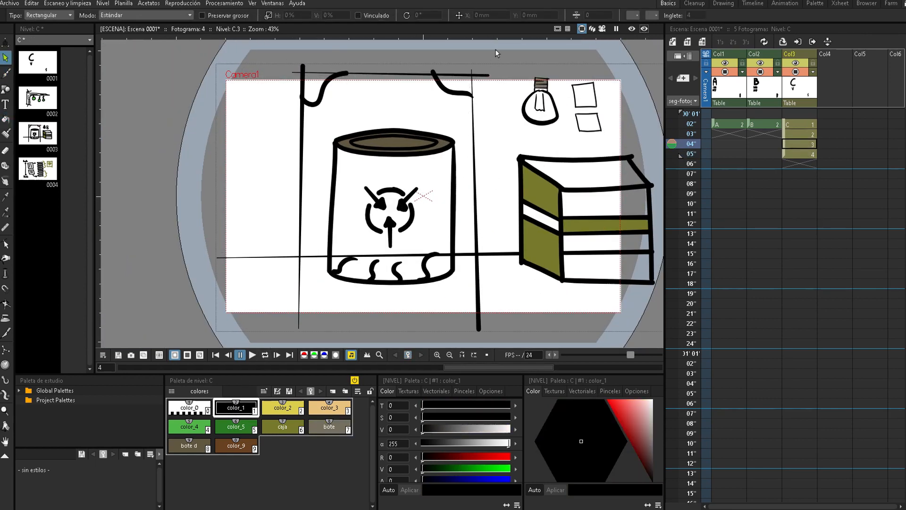
pyautogui.press('f')
pyautogui.press('s')
# - Select the tall vertical lines together with the long horizontal lines and bring them to the front (Traer al frente)
pyautogui.hotkey('ctrl', 'a')
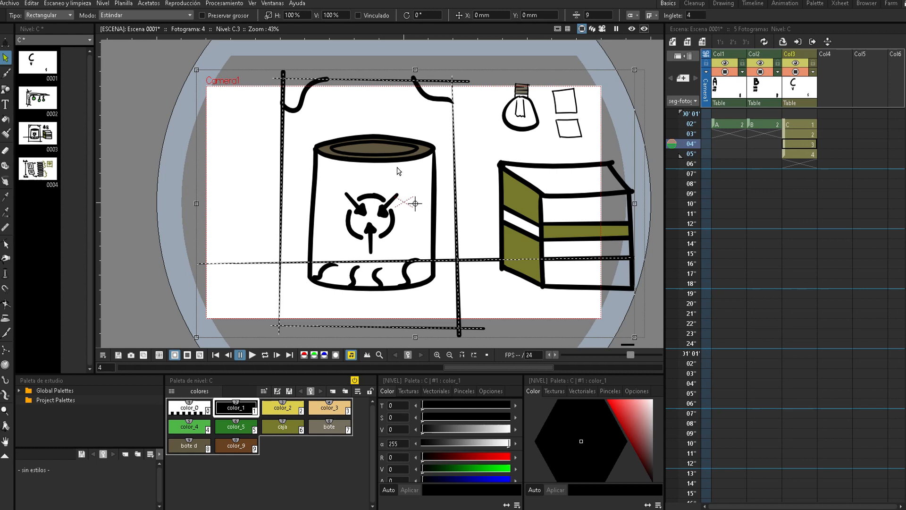
pyautogui.rightClick(450, 134)
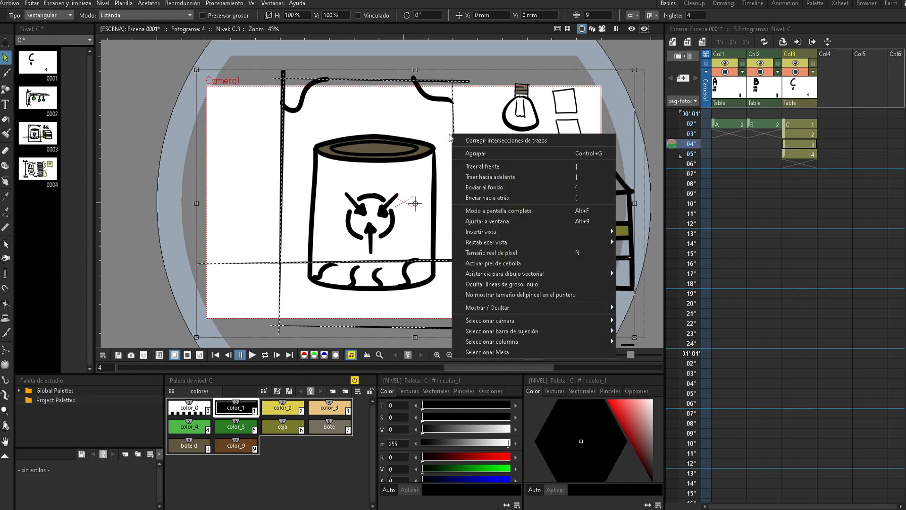
pyautogui.click(485, 167)
# - Fill the areas enclosed between the two tall vertical lines, over the can, with color_1
pyautogui.press('f')
pyautogui.click(425, 236)
pyautogui.click(427, 293)
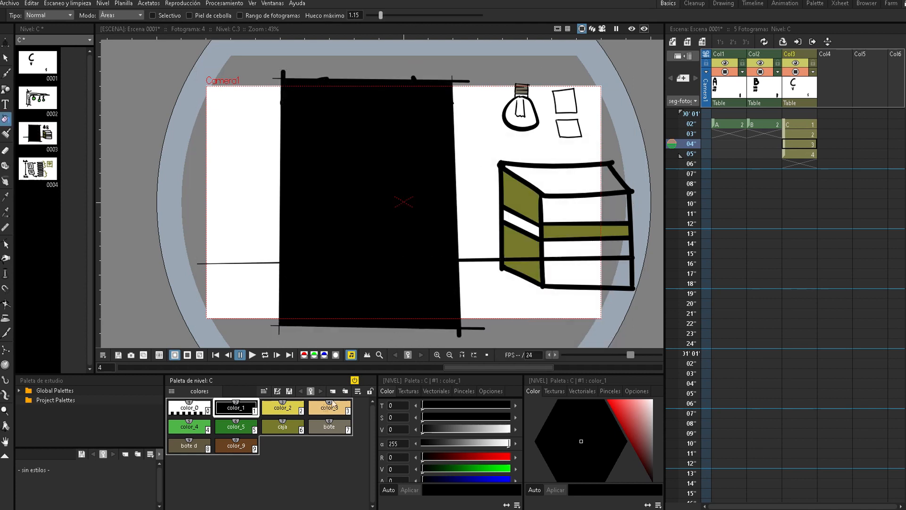
# - Fill the areas enclosed between the two tall vertical lines with the caja colour
pyautogui.click(282, 426)
pyautogui.click(428, 297)
pyautogui.click(397, 133)
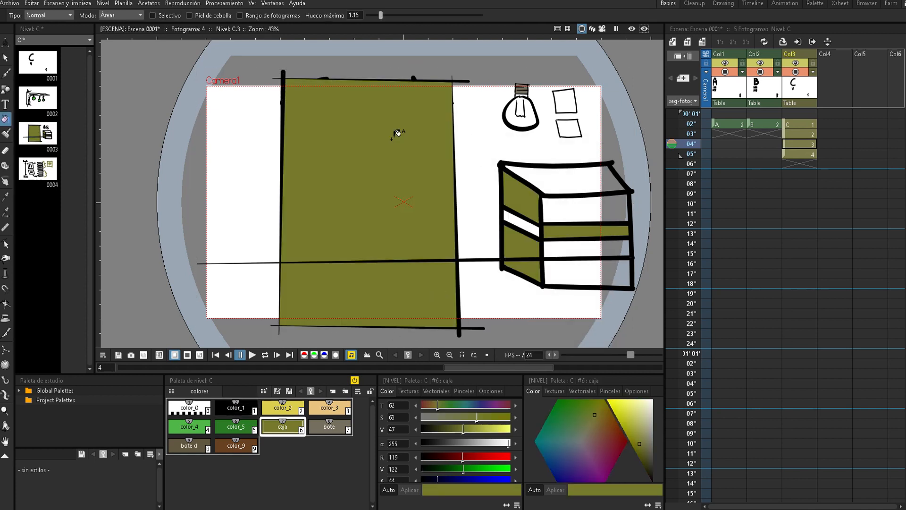
# - Bring the can group to the front of the drawing and fill its body with color_5
pyautogui.press('s')
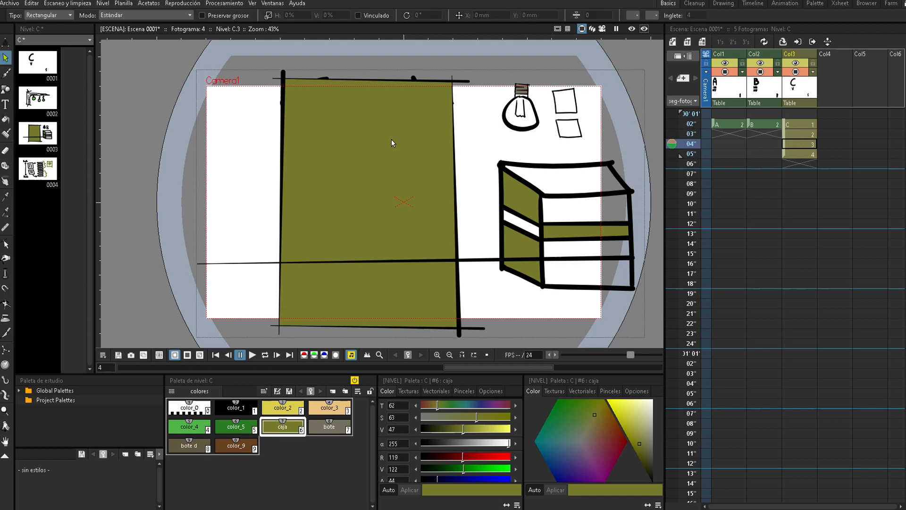
pyautogui.moveTo(303, 112); pyautogui.dragTo(423, 270)
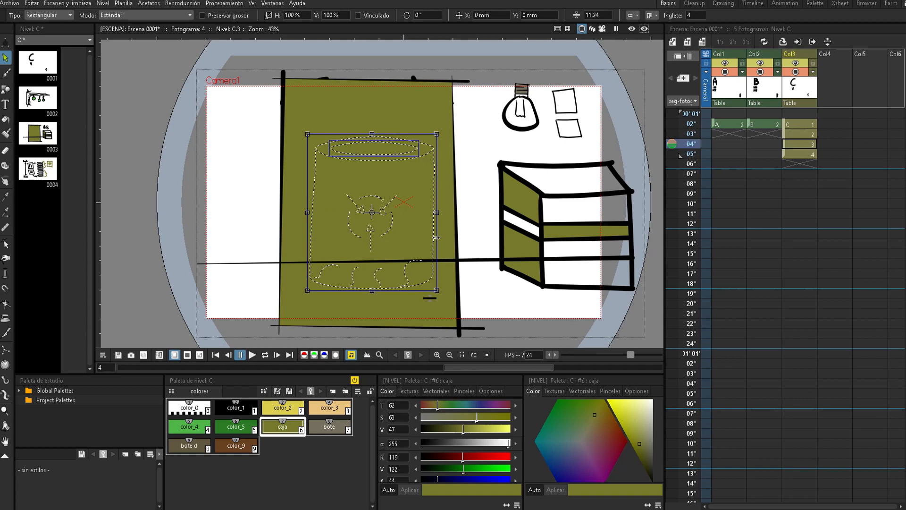
pyautogui.hotkey('ctrl', 'z')
pyautogui.click(466, 176)
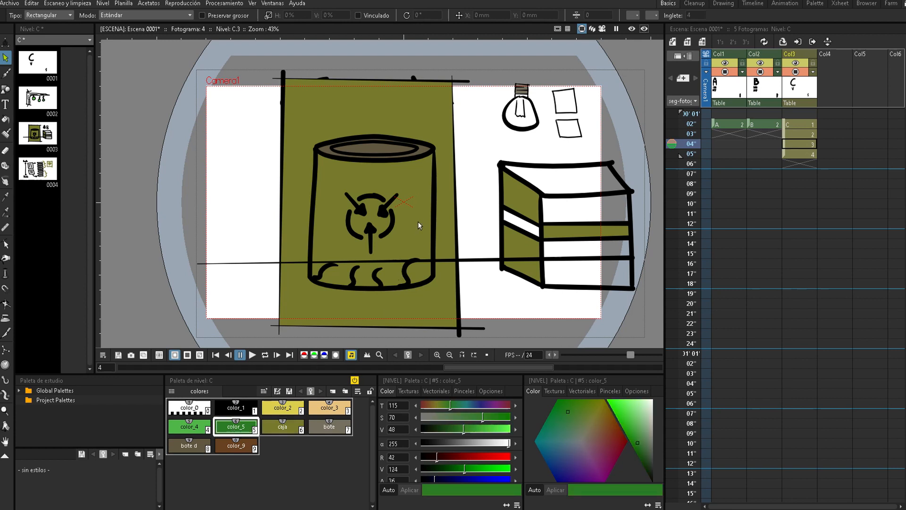
pyautogui.press('f')
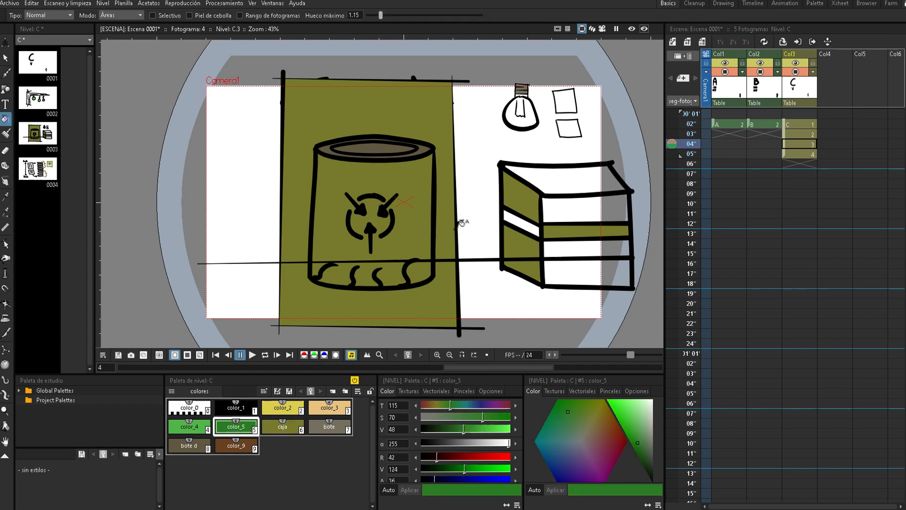
pyautogui.click(420, 238)
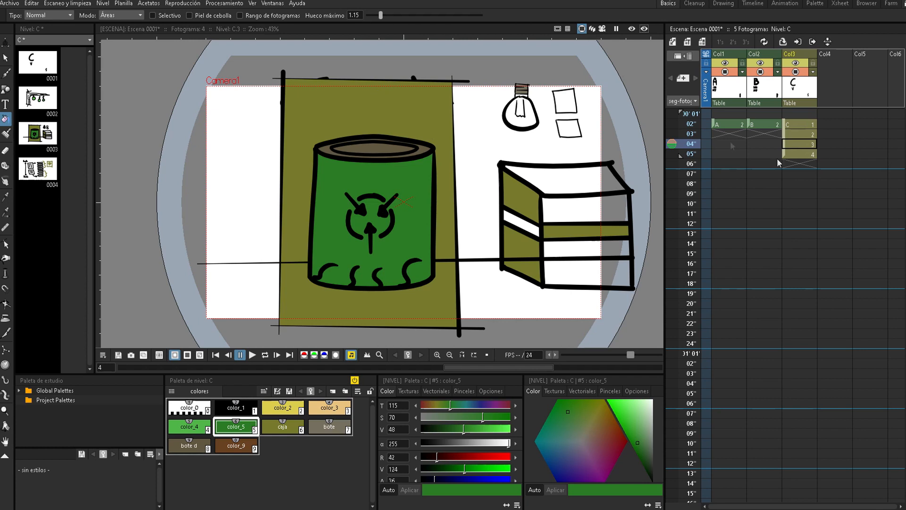
# - On frame 5, draw a small color_5 brace beside the second and third stacked layers, with two small rectangles next to it
pyautogui.click(800, 154)
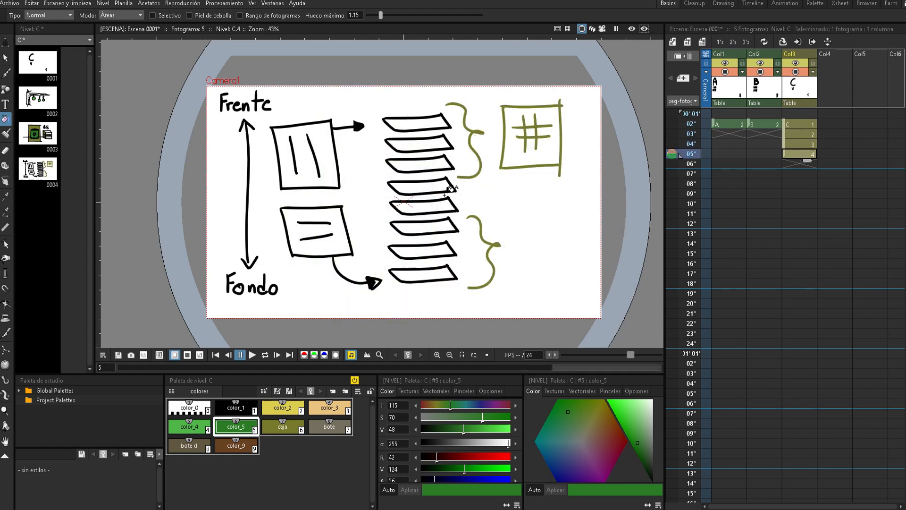
pyautogui.press('b')
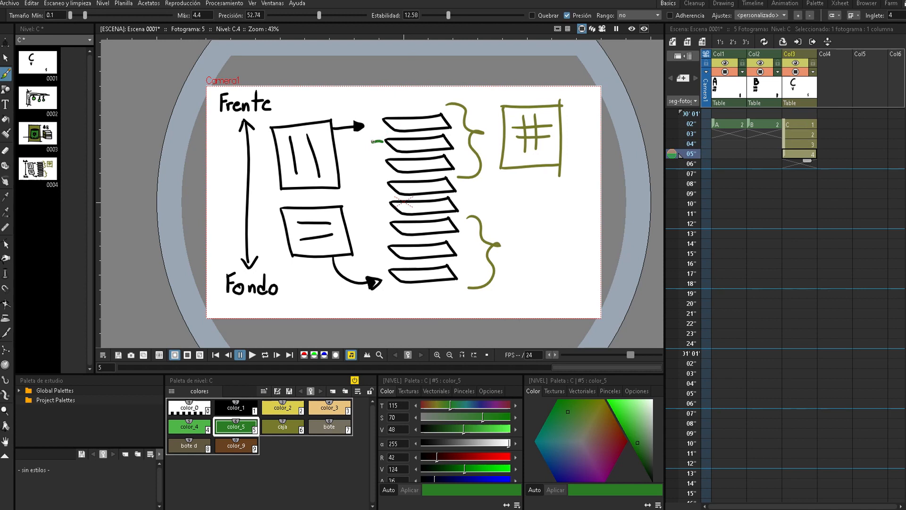
pyautogui.moveTo(371, 142); pyautogui.dragTo(368, 160)
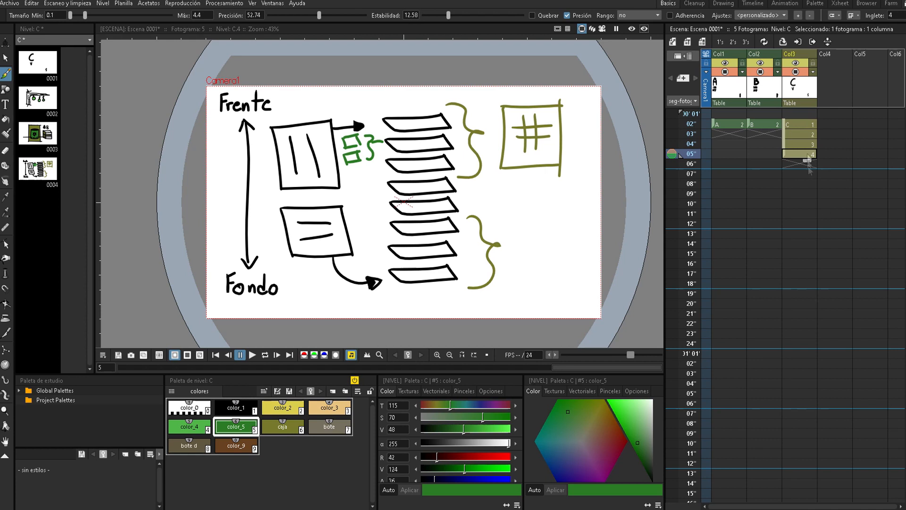
# - Return to frame 4 and turn on the fillable areas check (Comprobación de áreas rellenables)
pyautogui.click(802, 145)
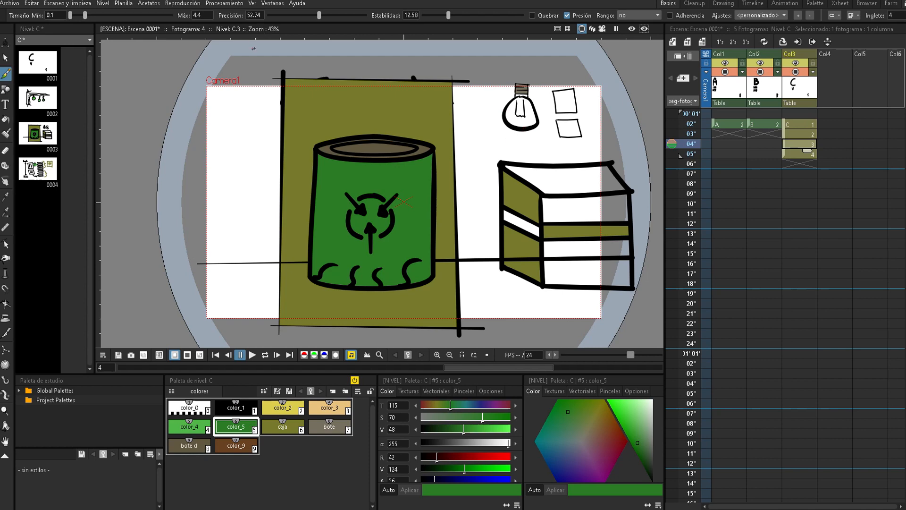
pyautogui.click(253, 4)
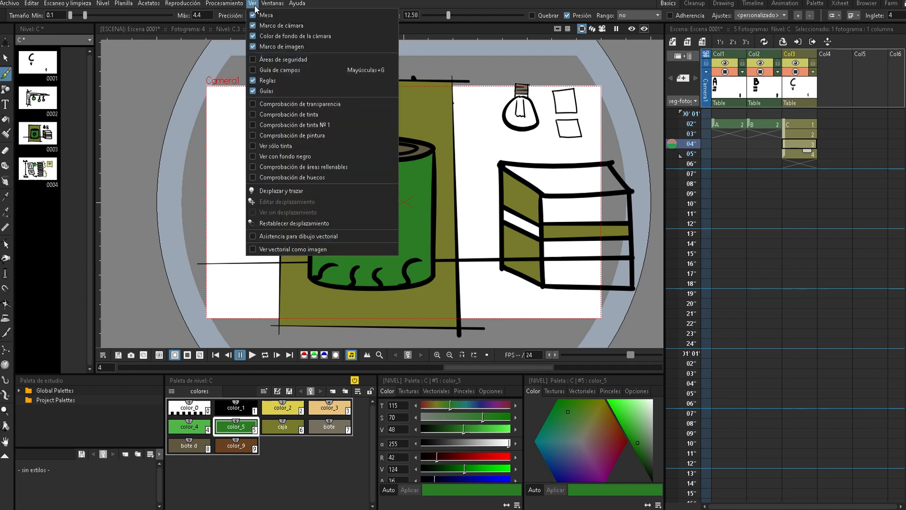
pyautogui.click(290, 167)
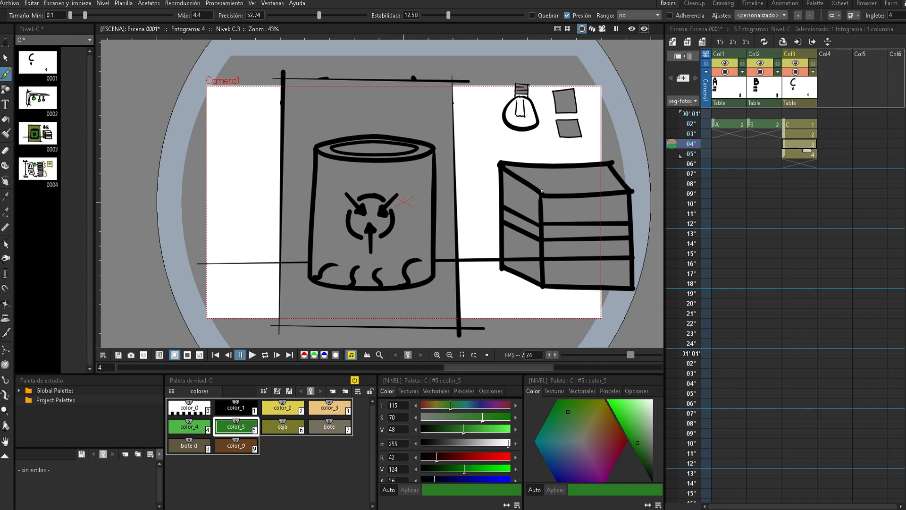
# - Move the can group out to the left of the two tall vertical lines and enter the group (Entrar al grupo)
pyautogui.press('s')
pyautogui.click(435, 184)
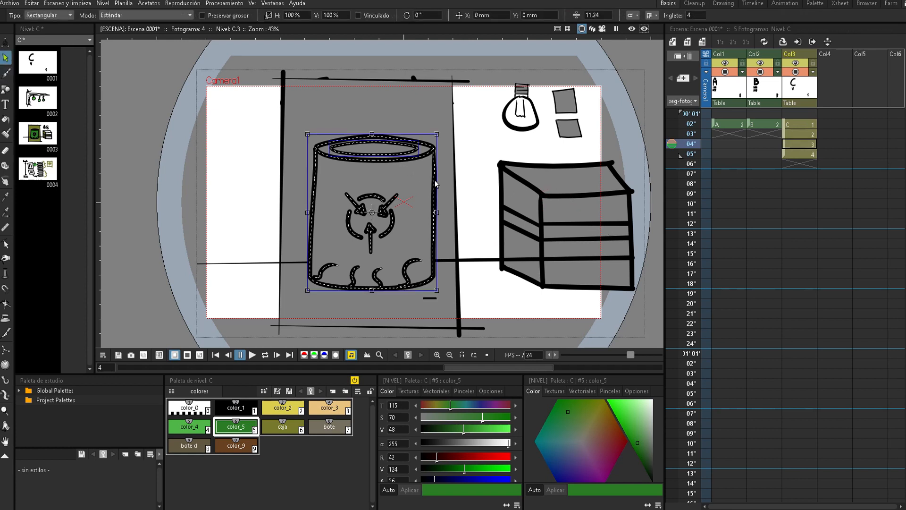
pyautogui.moveTo(432, 195)
pyautogui.mouseDown()
pyautogui.moveTo(302, 193)
pyautogui.moveTo(258, 181)
pyautogui.mouseUp()
pyautogui.rightClick(223, 144)
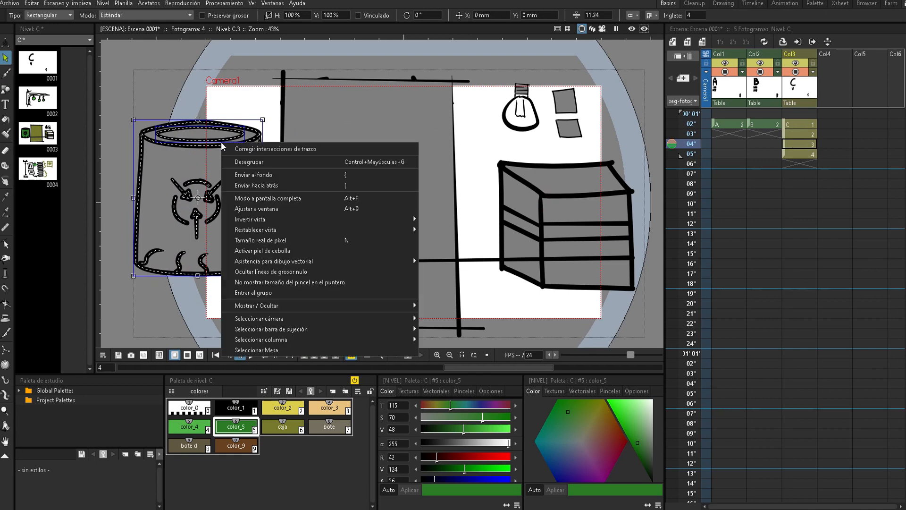
pyautogui.click(254, 293)
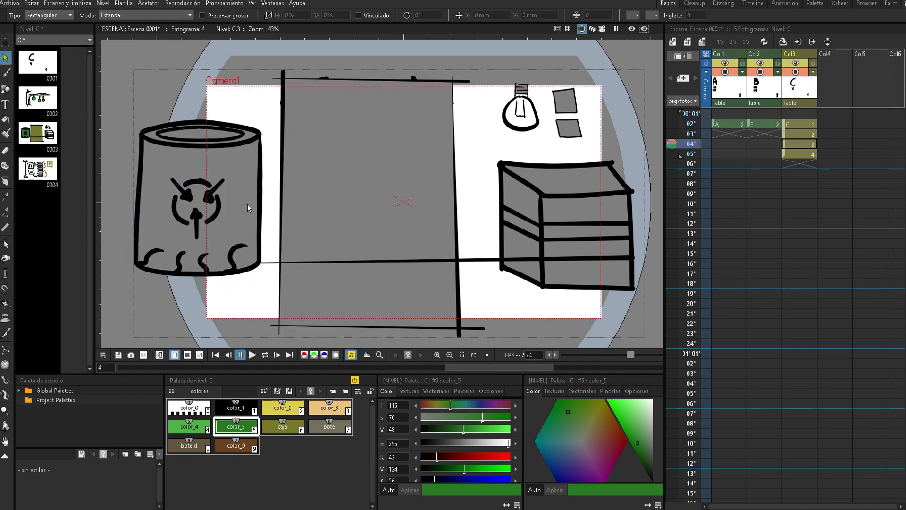
# - Erase a small gap in the can's right outline
pyautogui.scroll(2, 156, 167)
pyautogui.press('a')
pyautogui.click(323, 180)
pyautogui.scroll(-1, 316, 189)
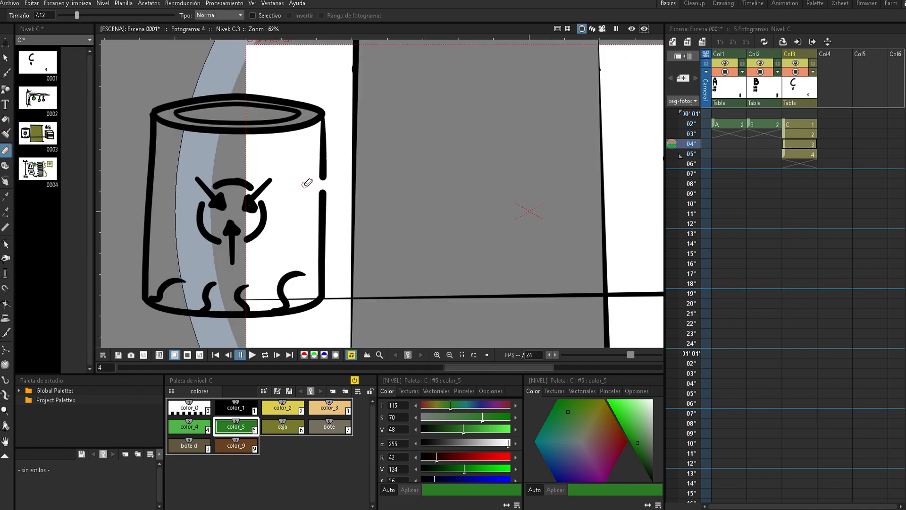
# - Move the can with the broken outline over the area between the tall vertical lines, and back out to their left
pyautogui.press('f')
pyautogui.click(283, 408)
pyautogui.scroll(-2, 293, 172)
pyautogui.press('s')
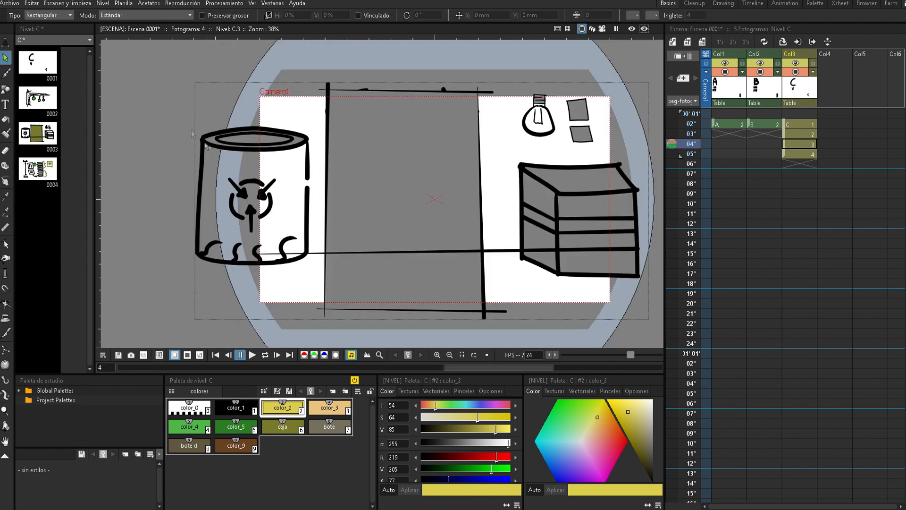
pyautogui.moveTo(192, 134); pyautogui.dragTo(340, 153)
pyautogui.click(504, 133)
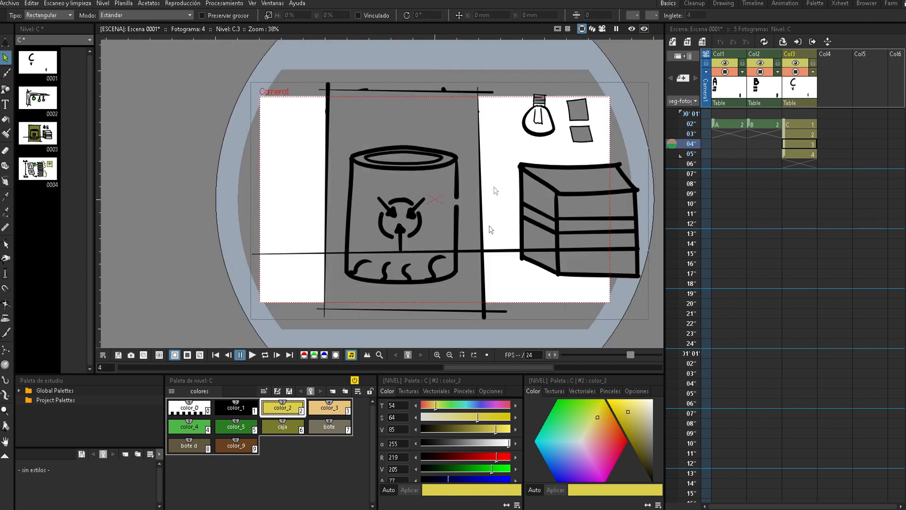
pyautogui.click(457, 196)
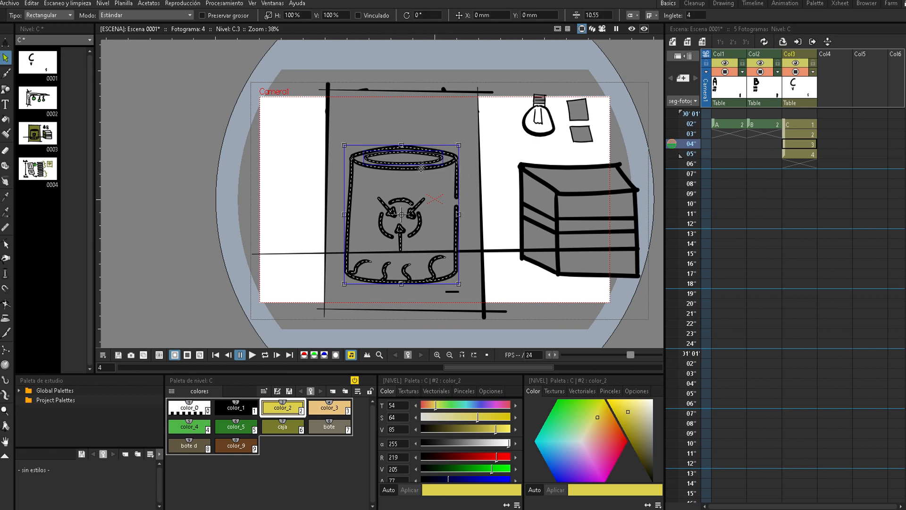
pyautogui.moveTo(422, 173); pyautogui.dragTo(299, 159)
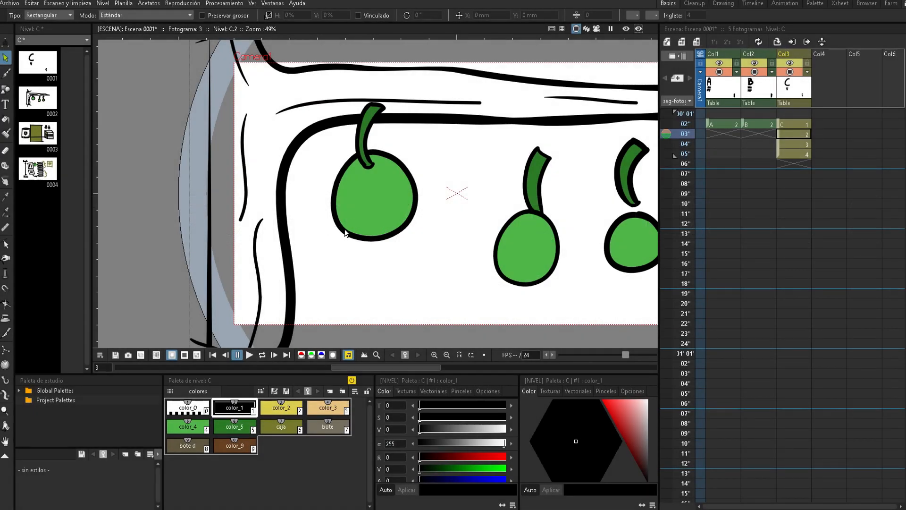
# - On frame 3, enter the leftmost fruit's group and examine the stacking order options of its round fruit subgroup
pyautogui.click(355, 197)
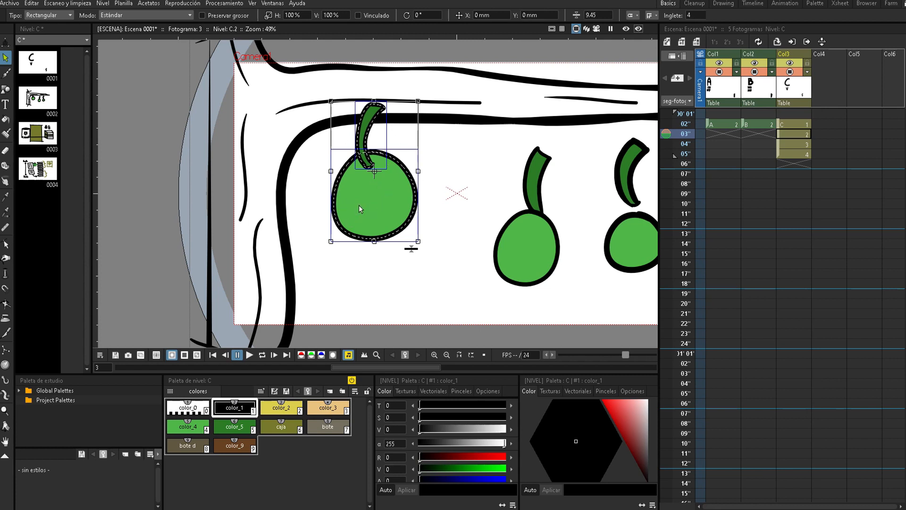
pyautogui.doubleClick(341, 176)
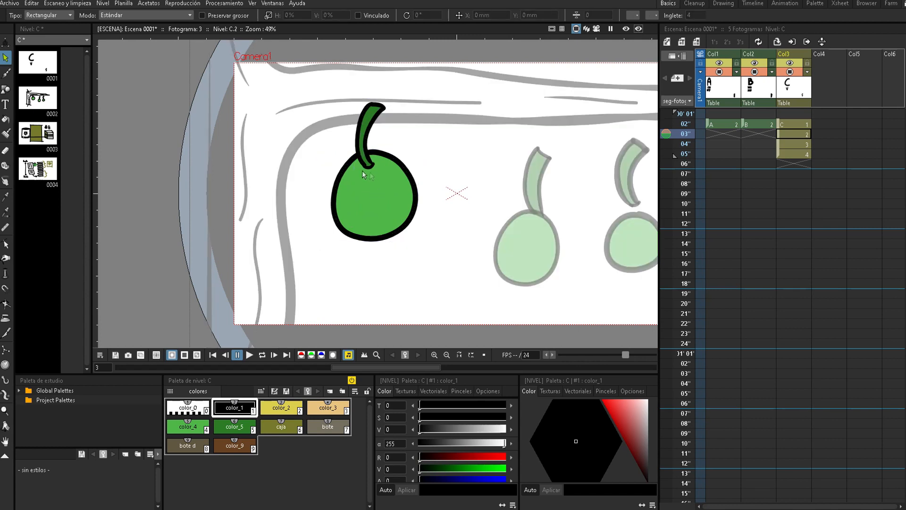
pyautogui.click(348, 173)
pyautogui.rightClick(342, 168)
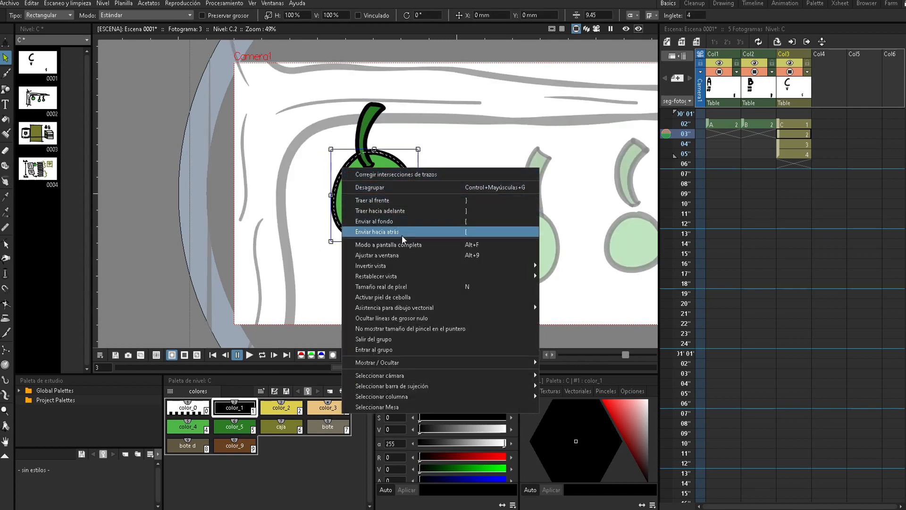
pyautogui.click(387, 158)
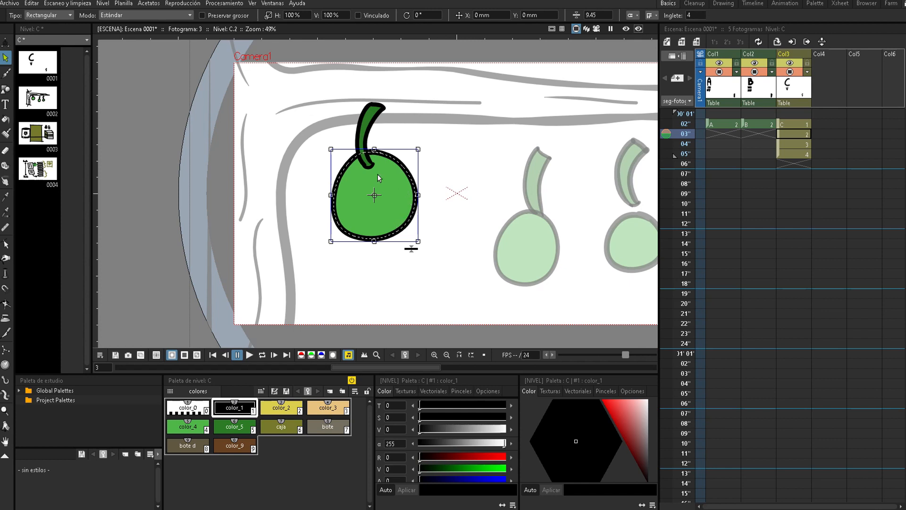
# - Select the stem subgroup of the leftmost fruit, and leave the group to select the whole fruit
pyautogui.click(373, 123)
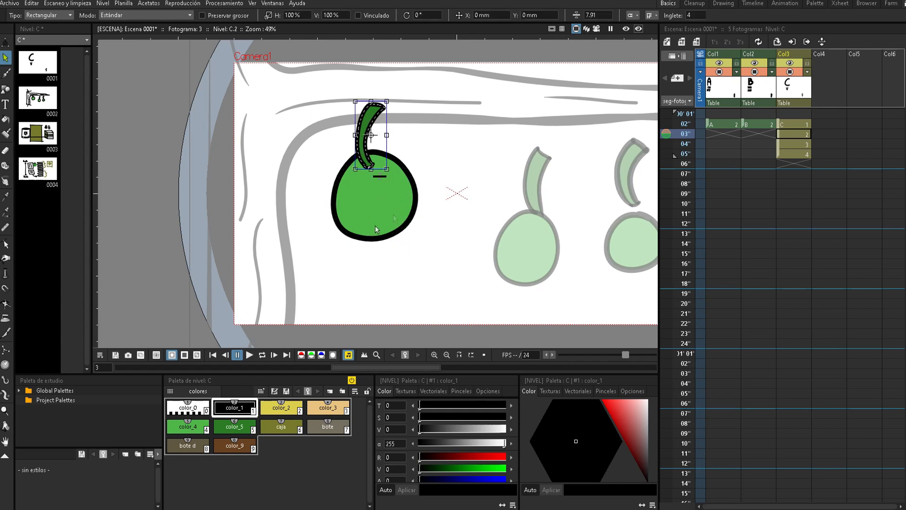
pyautogui.click(432, 189)
pyautogui.click(418, 189)
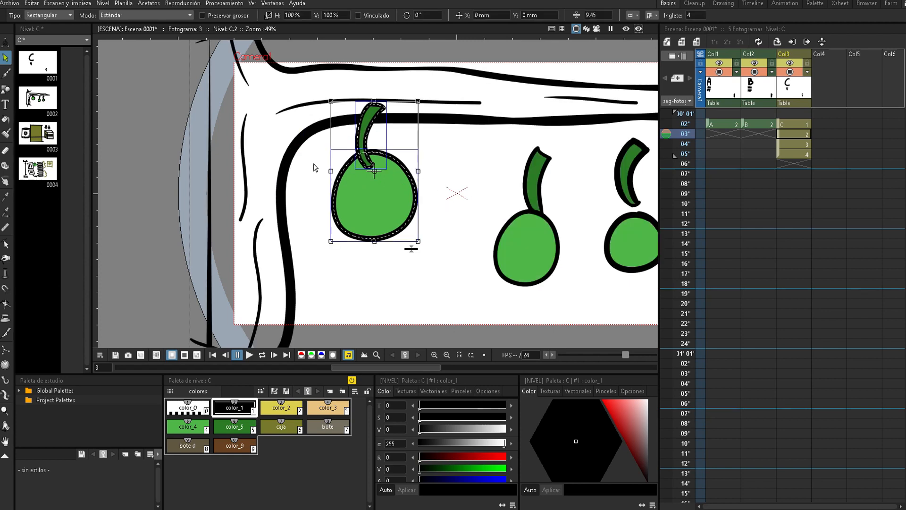
# - Enter the leftmost fruit's group and, inside it, the nested subgroup of the round fruit
pyautogui.doubleClick(404, 180)
pyautogui.click(404, 179)
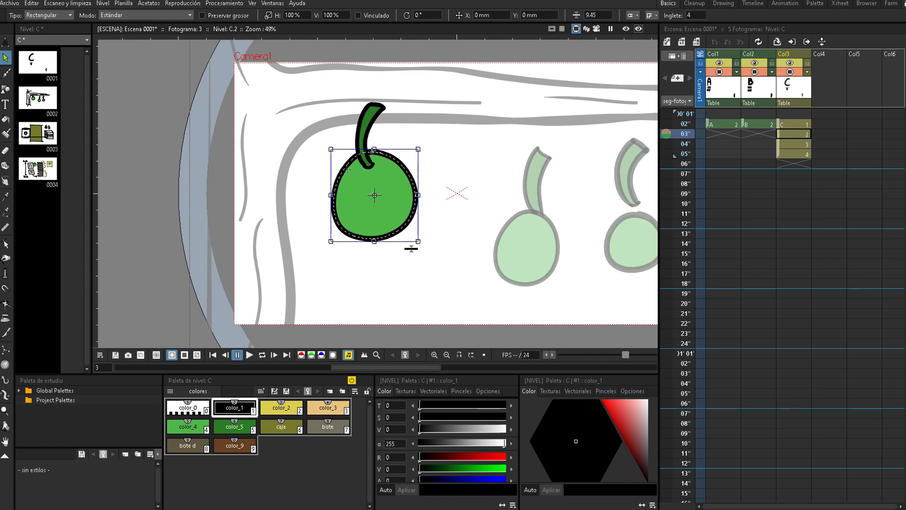
pyautogui.doubleClick(405, 177)
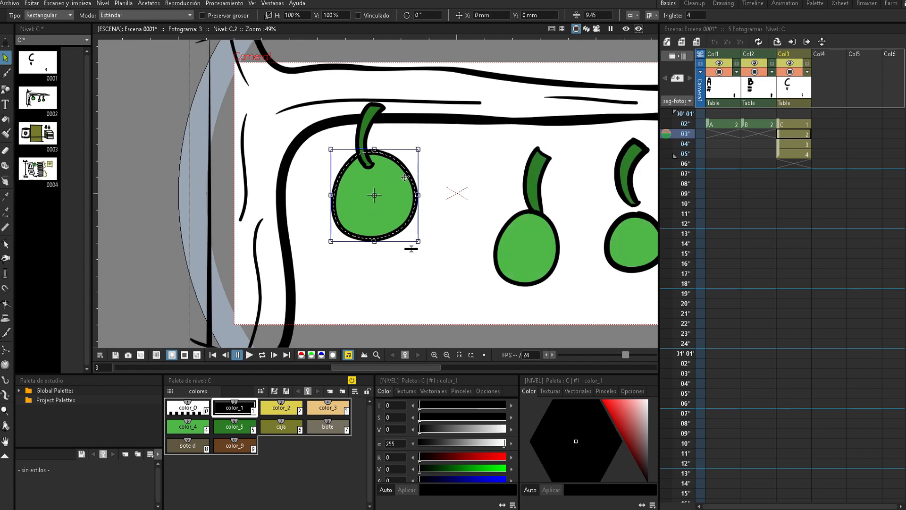
pyautogui.doubleClick(405, 175)
pyautogui.click(405, 229)
pyautogui.click(404, 231)
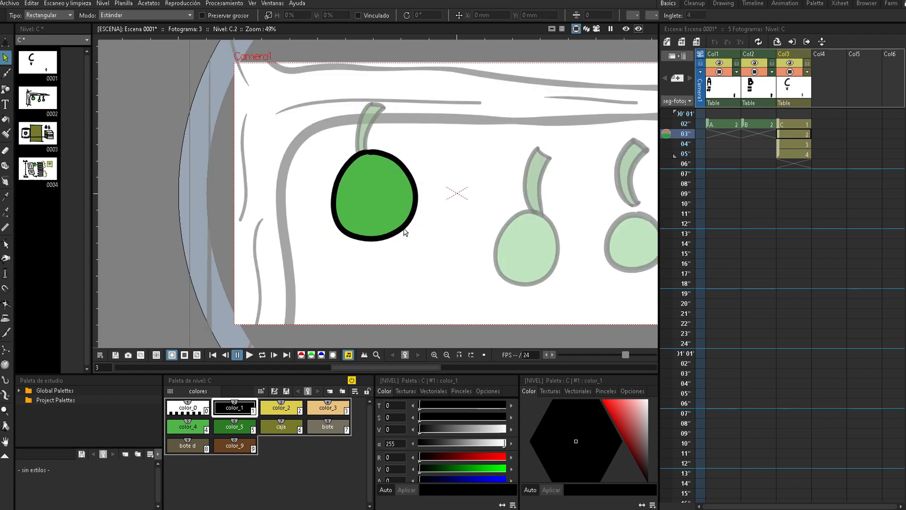
# - Save the scene
pyautogui.scroll(1, 396, 215)
pyautogui.scroll(1, 389, 210)
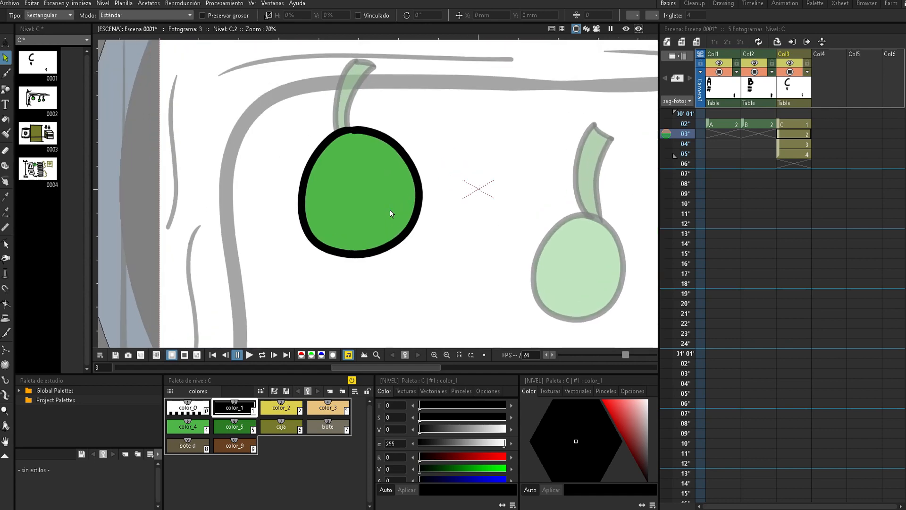
pyautogui.hotkey('ctrl', 's')
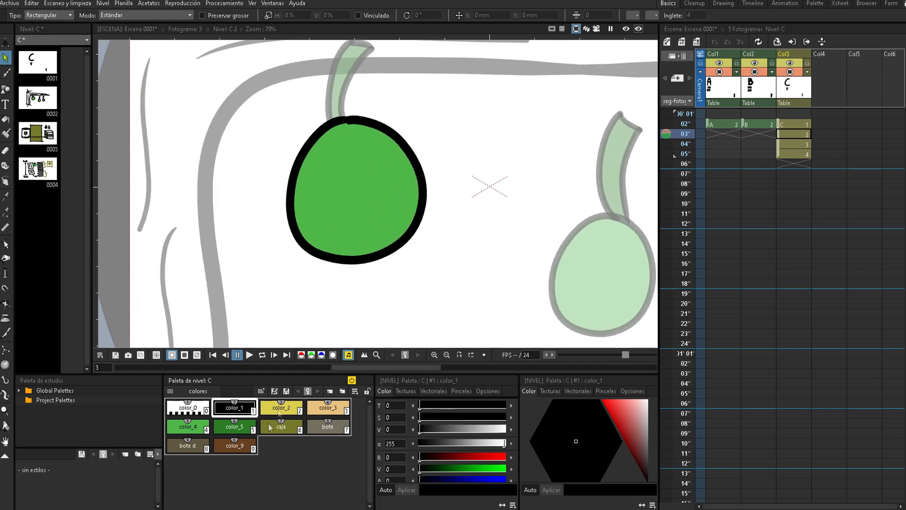
# - Draw a color_5 shading line across the lower-left part of the round fruit and fill the enclosed area with color_5
pyautogui.click(235, 426)
pyautogui.press('b')
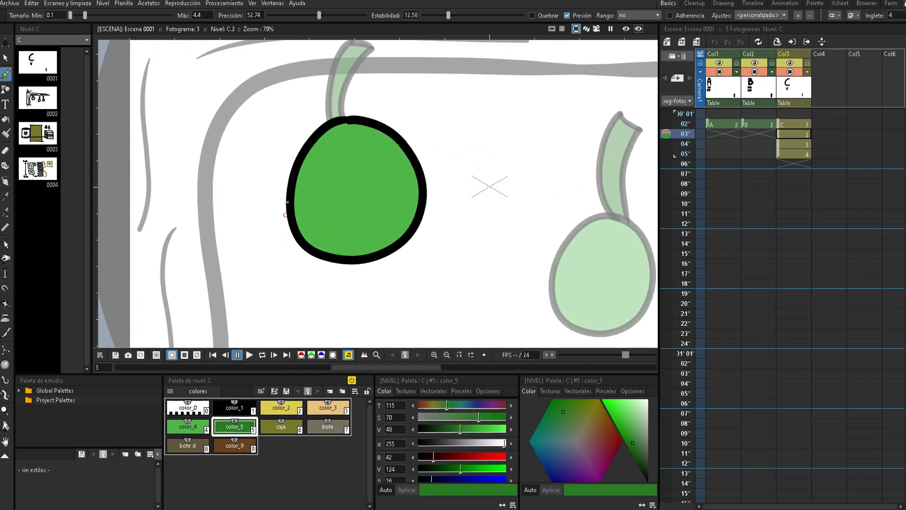
pyautogui.moveTo(298, 159); pyautogui.dragTo(346, 257)
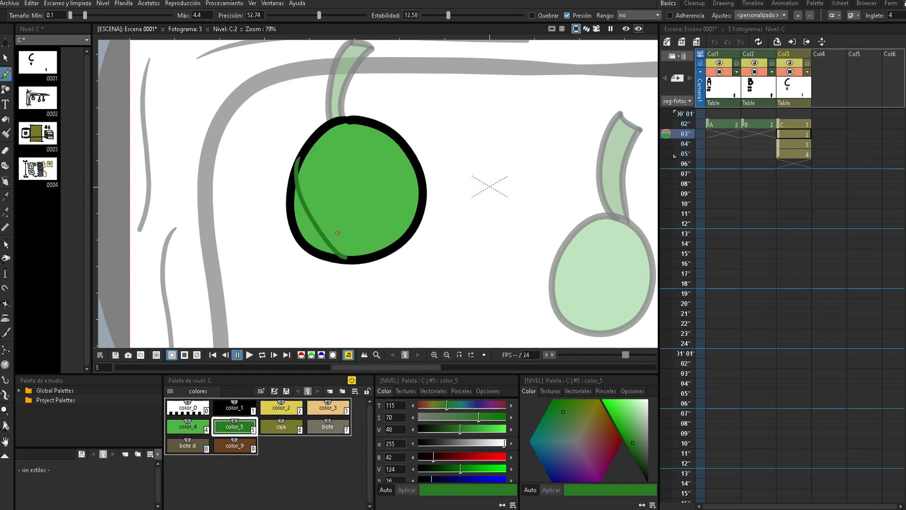
pyautogui.press('f')
pyautogui.click(304, 225)
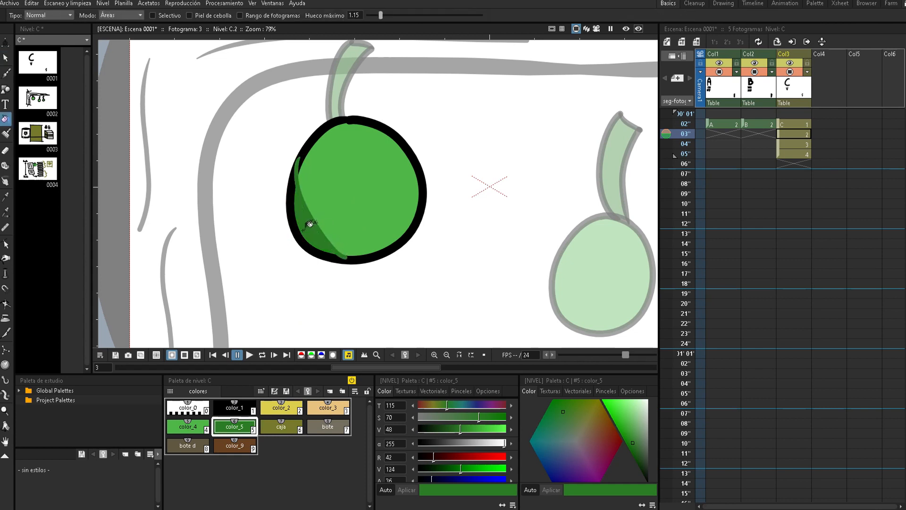
pyautogui.press('s')
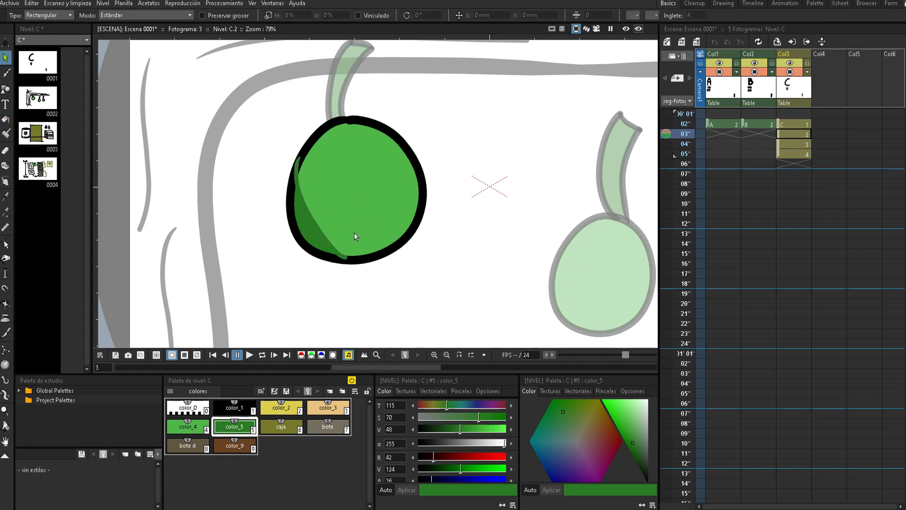
# - Place the green shading line behind the round fruit's black outline and clear the selection
pyautogui.click(326, 210)
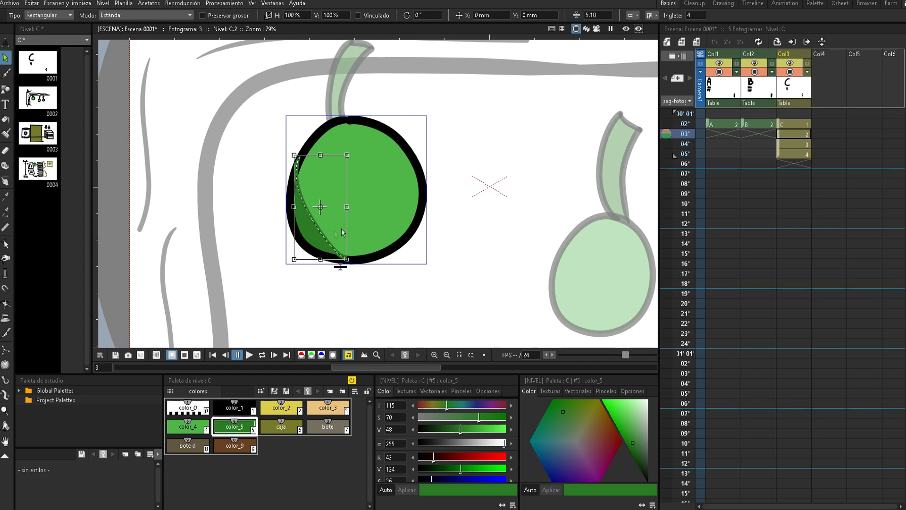
pyautogui.click(399, 243)
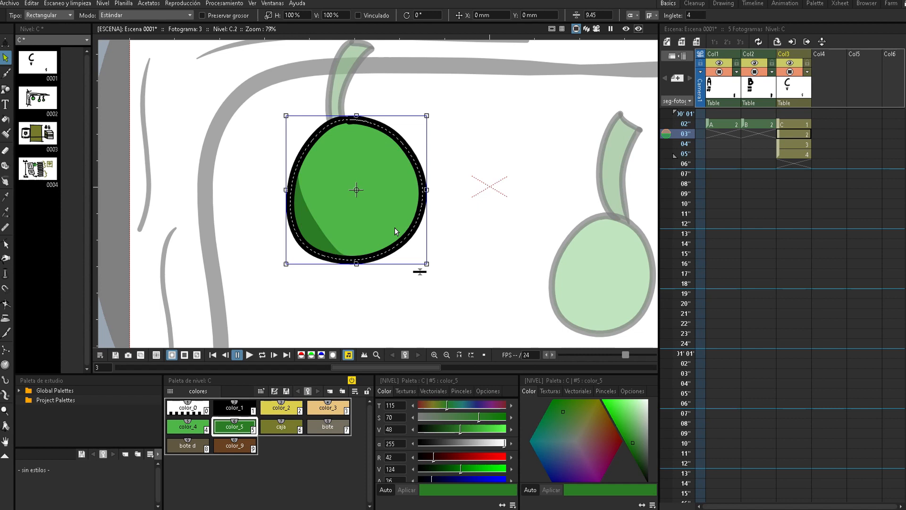
pyautogui.click(429, 142)
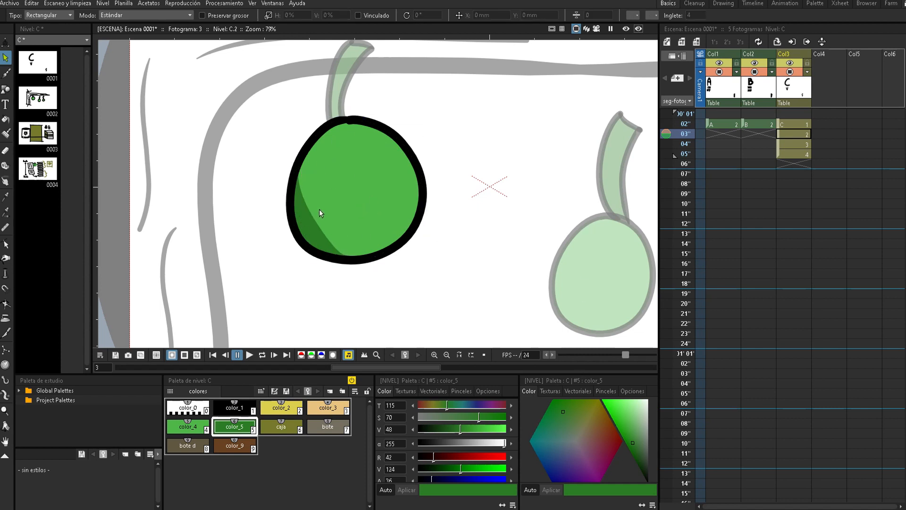
# - Recolor the shading line inside the round fruit with the color_0 style
pyautogui.click(329, 236)
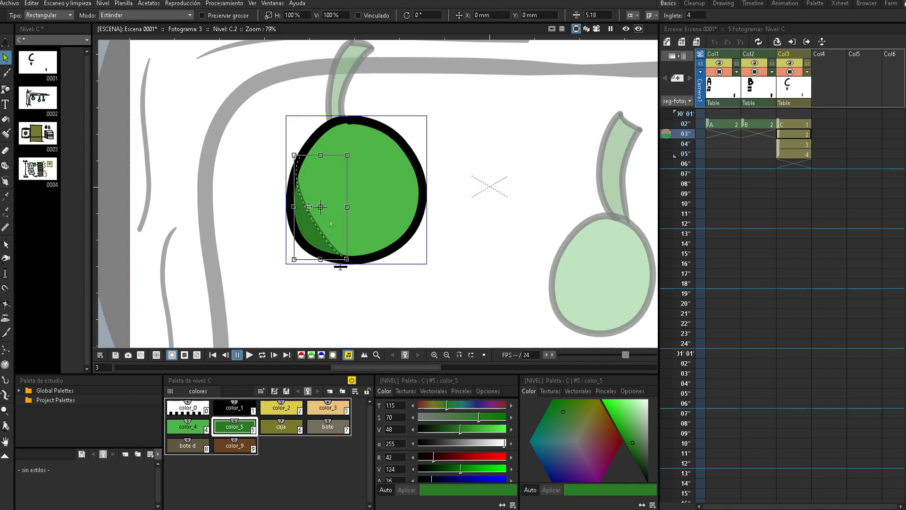
pyautogui.click(230, 414)
pyautogui.click(198, 413)
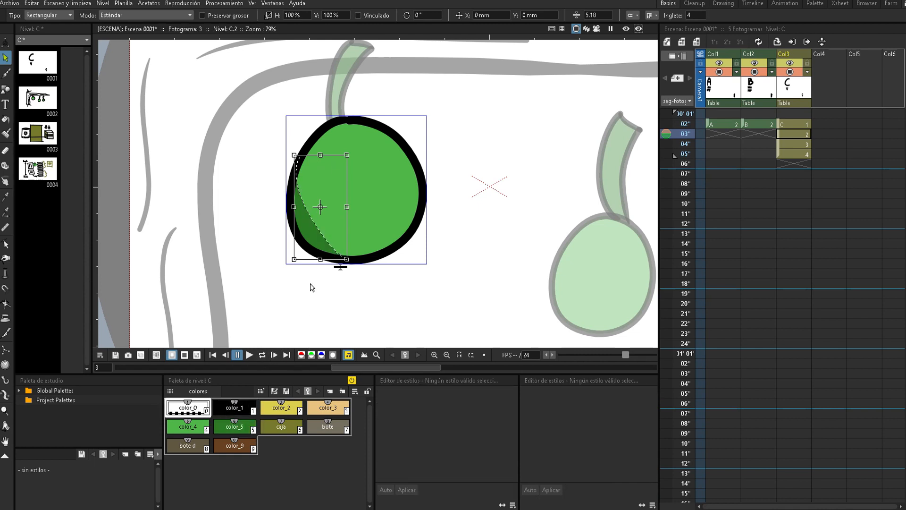
pyautogui.click(368, 231)
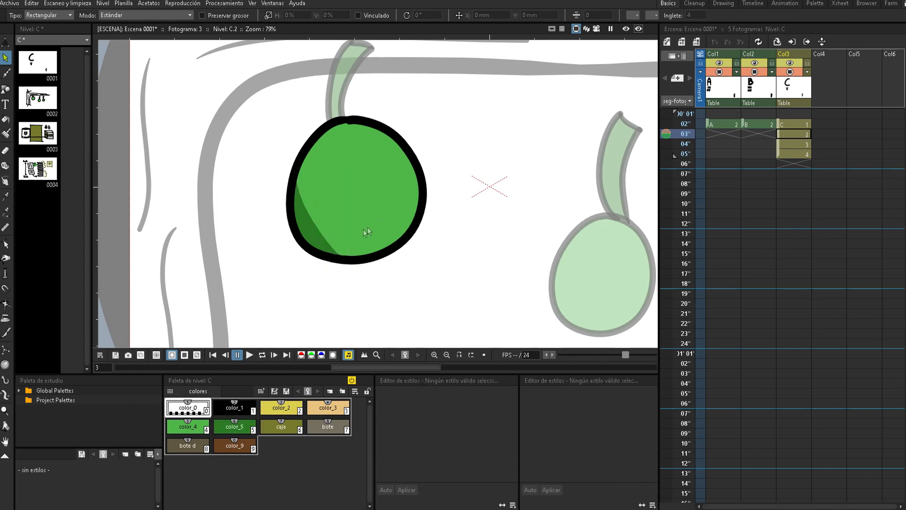
# - Move the shading line toward the fruit's centre and back to the lower left, and fill the enclosed area with color_5
pyautogui.click(341, 241)
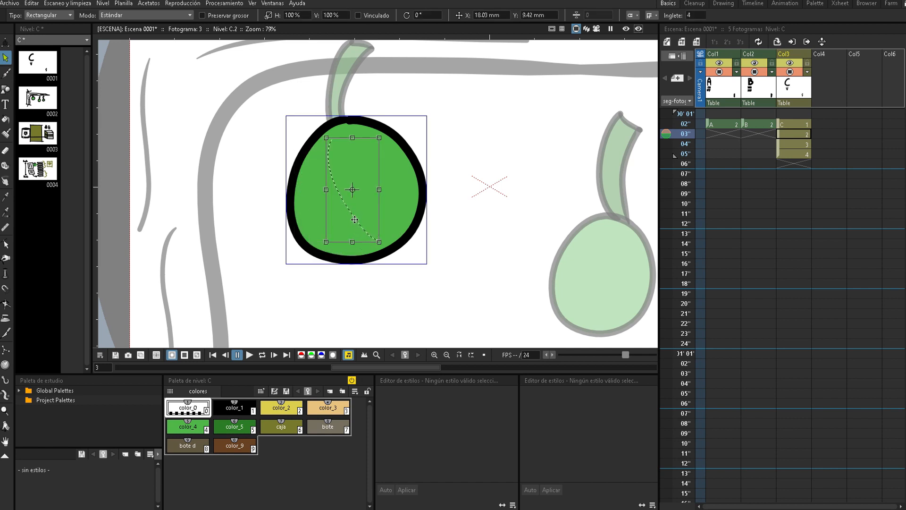
pyautogui.moveTo(355, 220); pyautogui.dragTo(324, 239)
pyautogui.click(376, 235)
pyautogui.press('f')
pyautogui.click(241, 427)
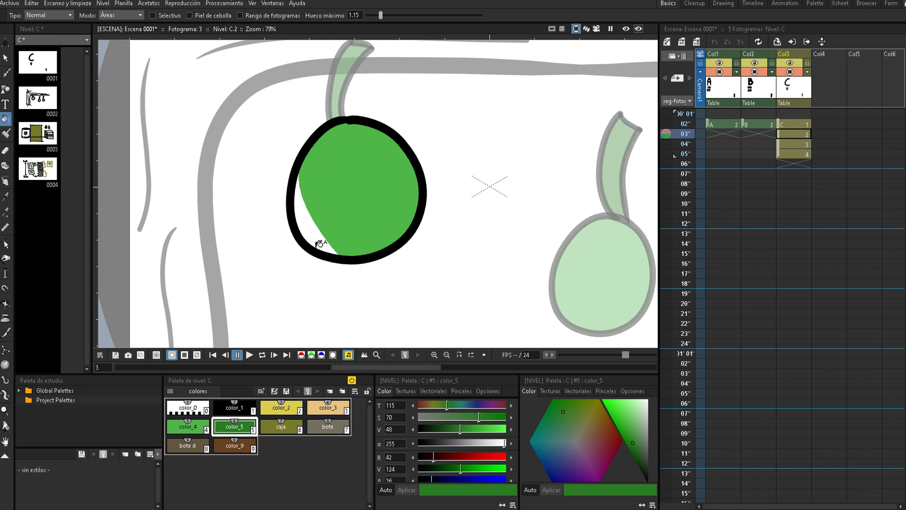
pyautogui.click(309, 217)
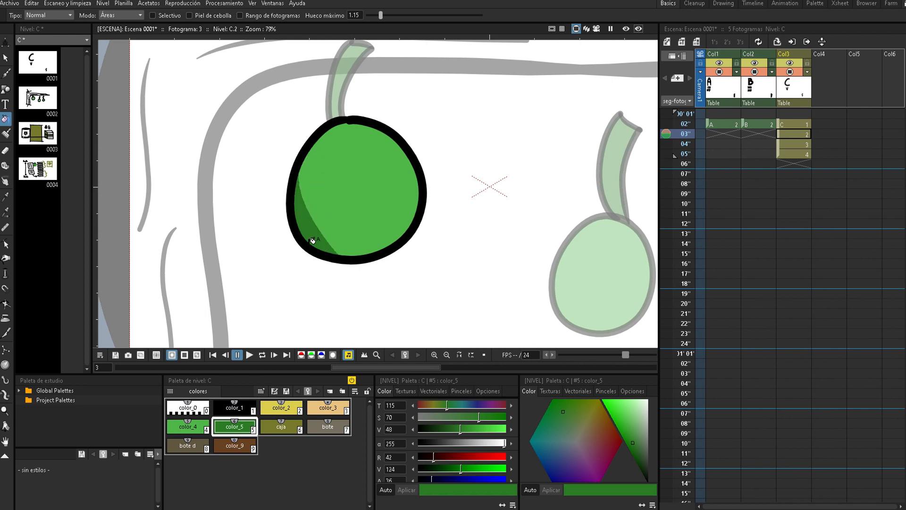
pyautogui.press('s')
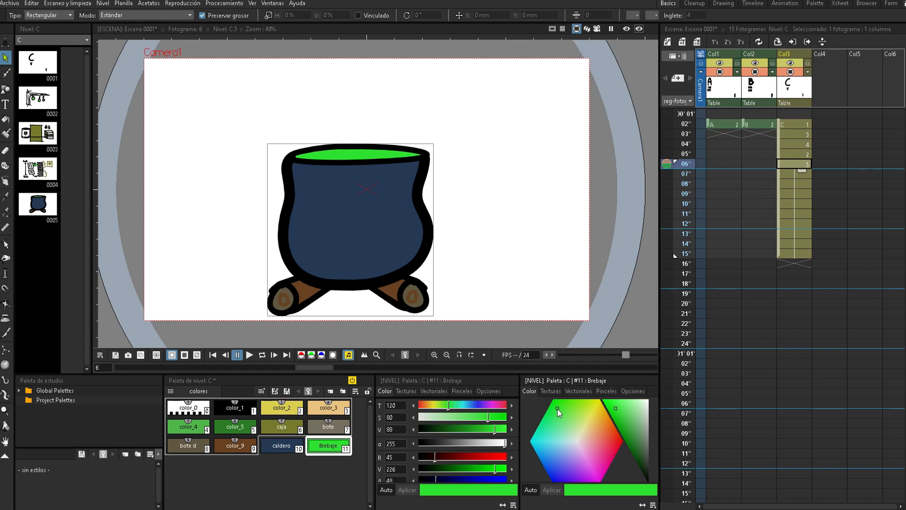
# - Set palette keyframes for the Brebaje style at frames 6 and 15, and save the scene
pyautogui.click(323, 452)
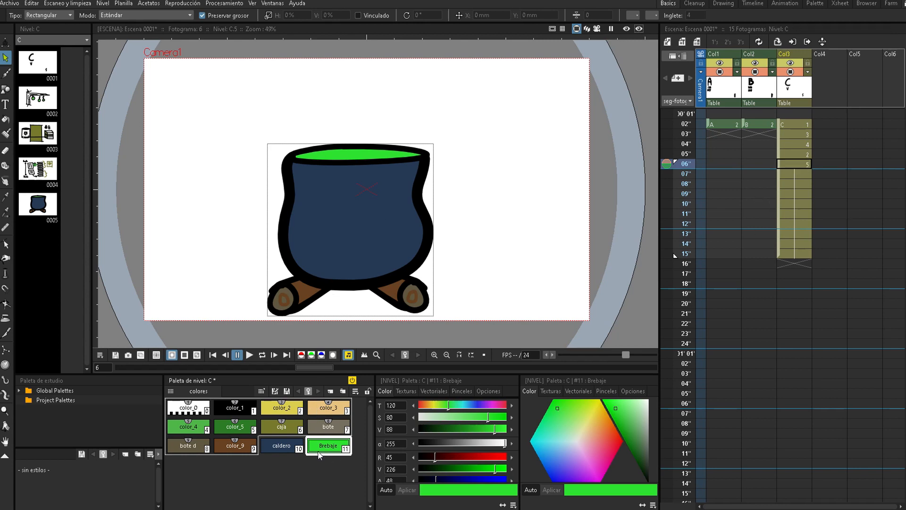
pyautogui.click(791, 165)
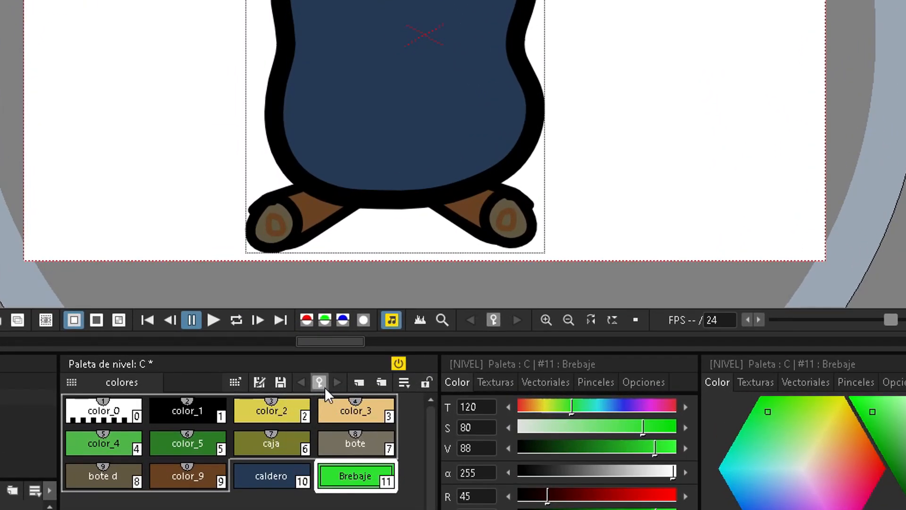
pyautogui.click(324, 388)
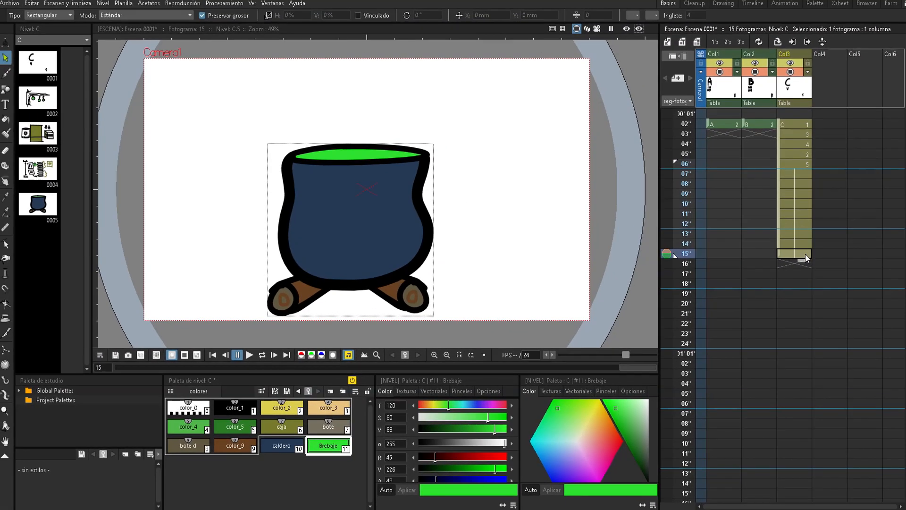
pyautogui.click(855, 237)
pyautogui.click(808, 165)
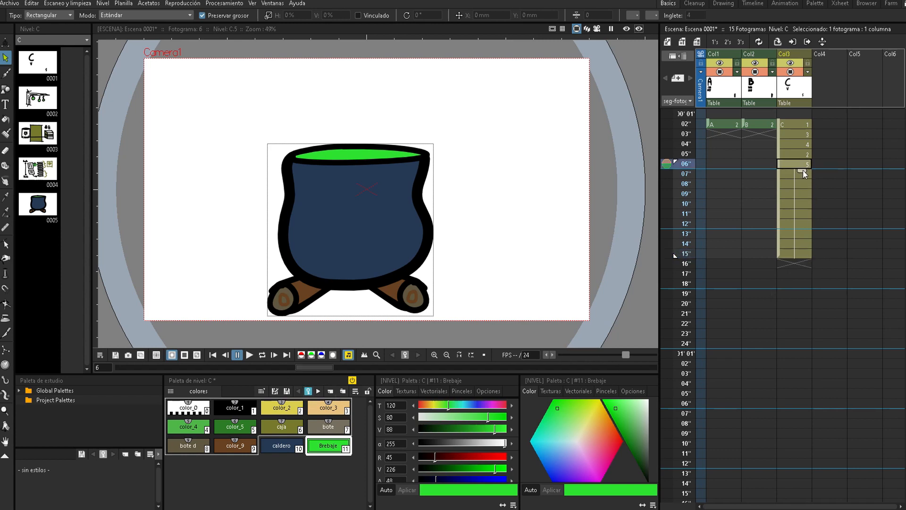
pyautogui.click(793, 257)
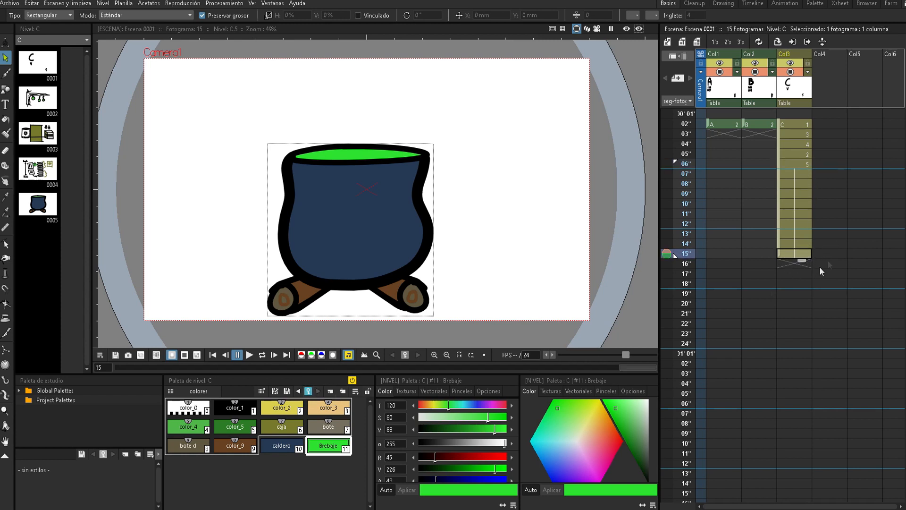
pyautogui.hotkey('ctrl', 's')
# - At frame 15, change the Brebaje style to red with hue 359, saturation 100 and value 88
pyautogui.click(342, 449)
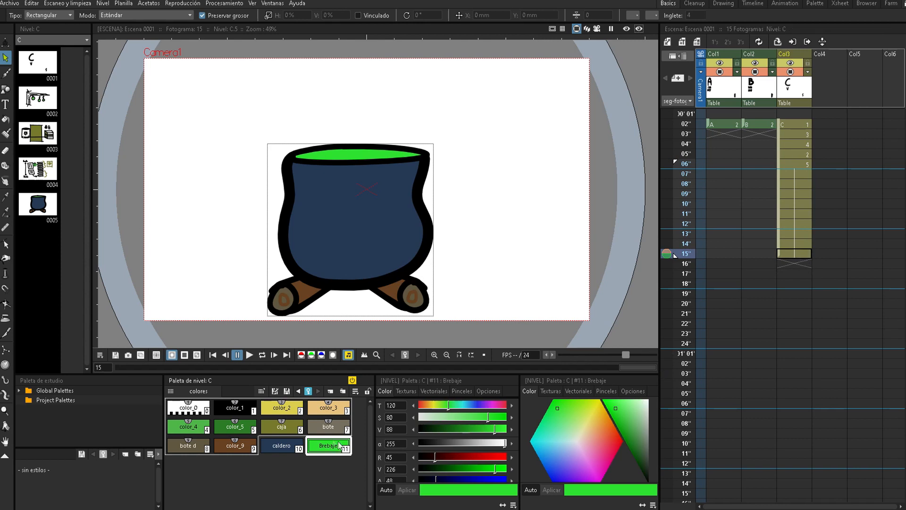
pyautogui.click(612, 435)
pyautogui.moveTo(613, 434); pyautogui.dragTo(623, 442)
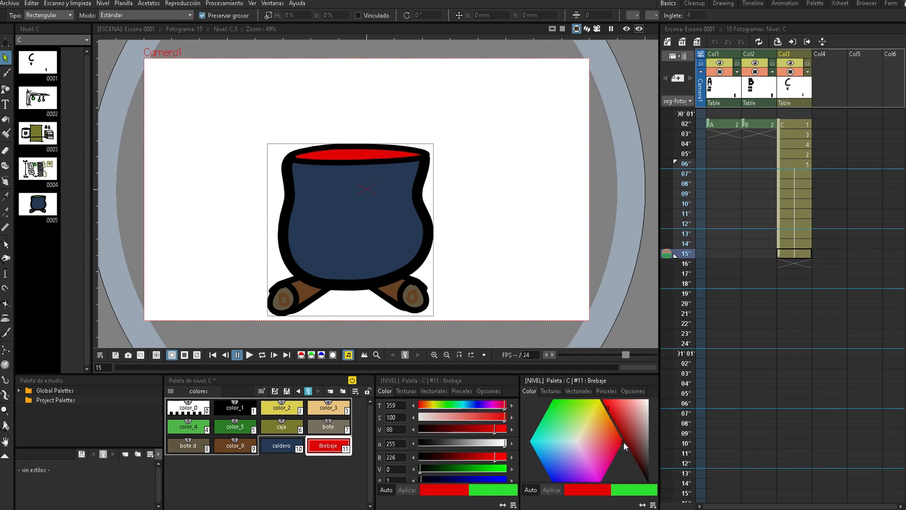
# - Review the Brebaje colour animation by stepping forward from frame 6 and back, and play it in a loop before pausing
pyautogui.click(793, 165)
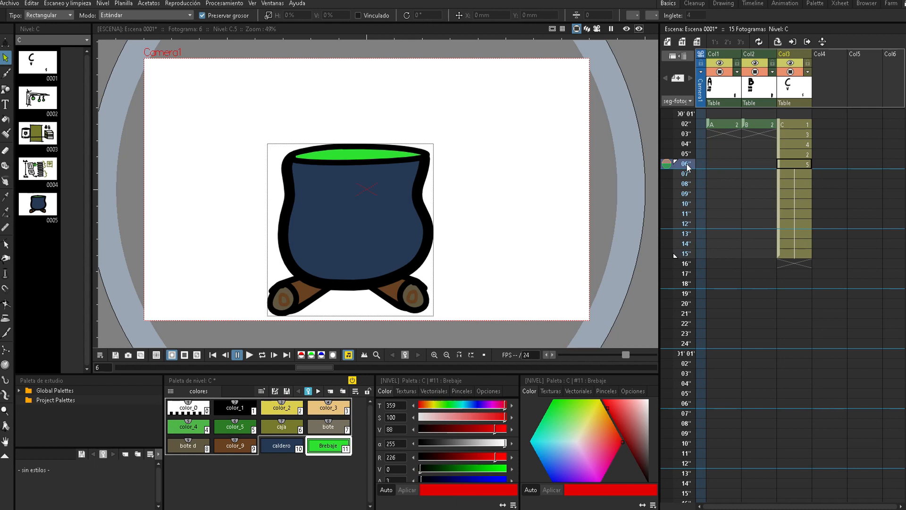
pyautogui.press('Down')
pyautogui.press('Down')
pyautogui.press('Down')
pyautogui.press('Down')
pyautogui.press('Down')
pyautogui.press('Down')
pyautogui.press('Down')
pyautogui.press('Down')
pyautogui.press('Up')
pyautogui.press('Up')
pyautogui.press('Up')
pyautogui.press('Up')
pyautogui.press('Up')
pyautogui.press('Up')
pyautogui.press('Up')
pyautogui.press('Up')
pyautogui.click(260, 358)
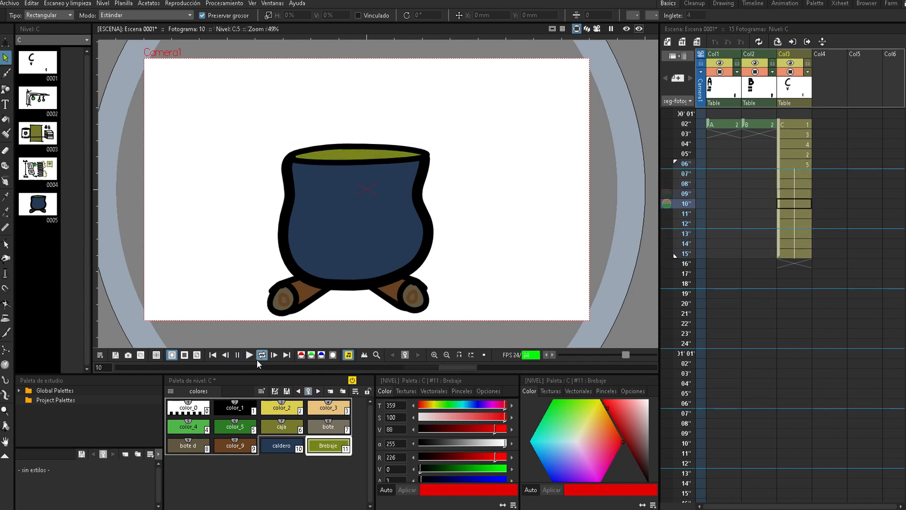
pyautogui.click(237, 355)
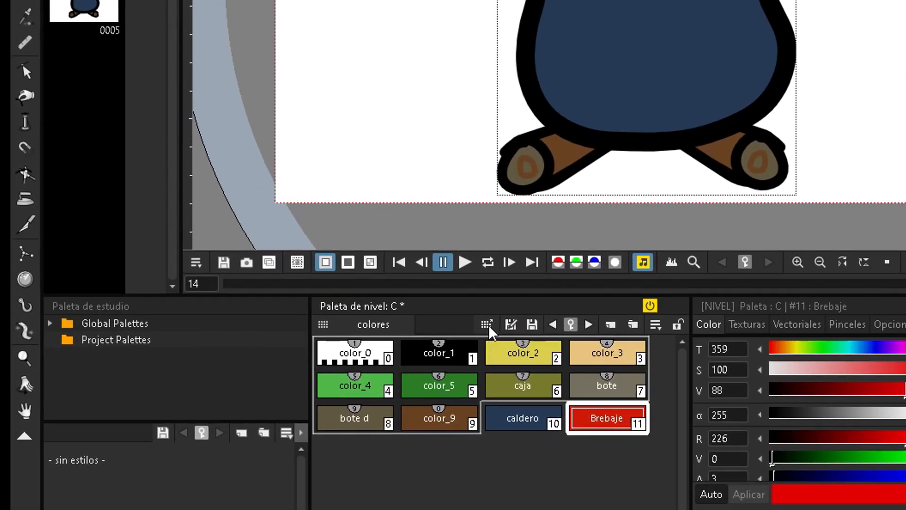
# - Store level palette C in Project Palettes, and load it from there into the palette of level D
pyautogui.moveTo(466, 329); pyautogui.dragTo(92, 344)
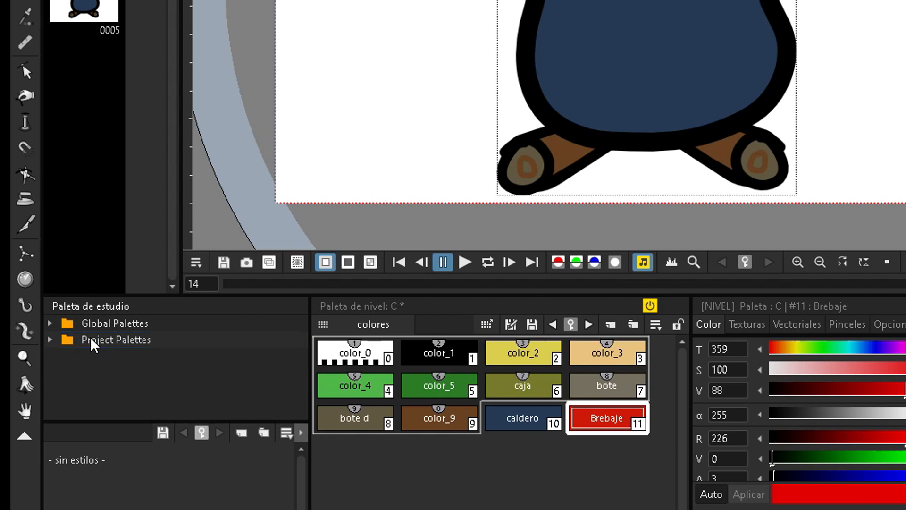
pyautogui.click(88, 359)
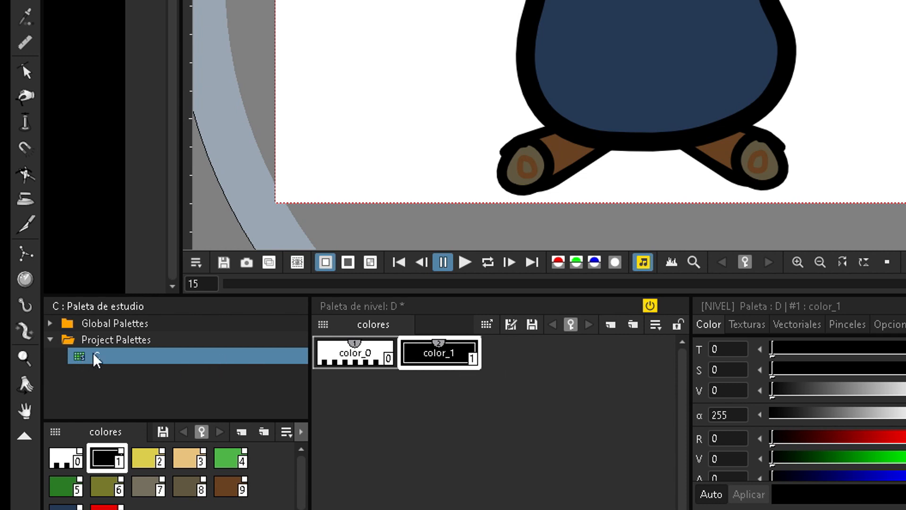
pyautogui.moveTo(96, 358); pyautogui.dragTo(487, 326)
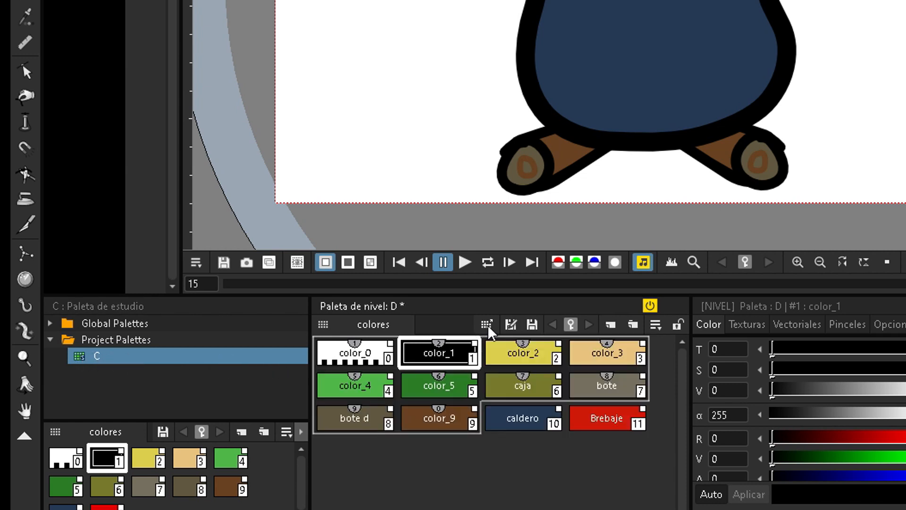
pyautogui.click(525, 361)
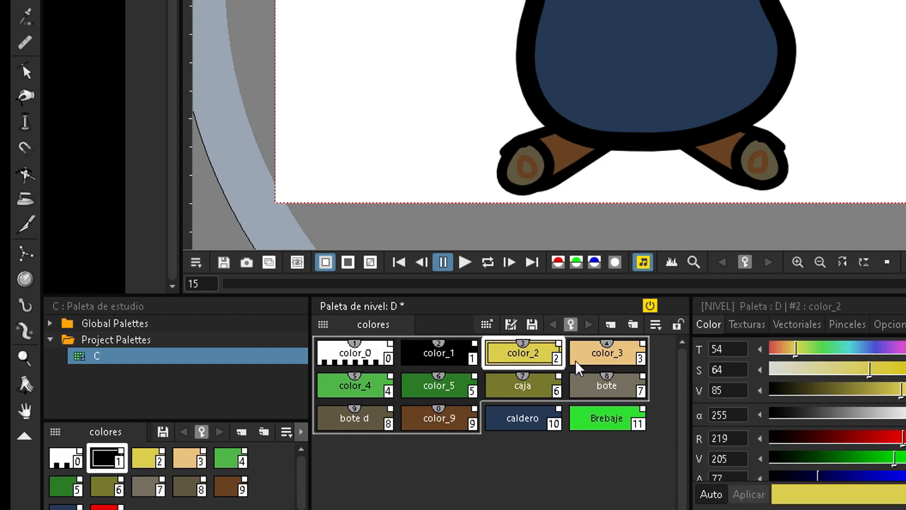
pyautogui.click(577, 361)
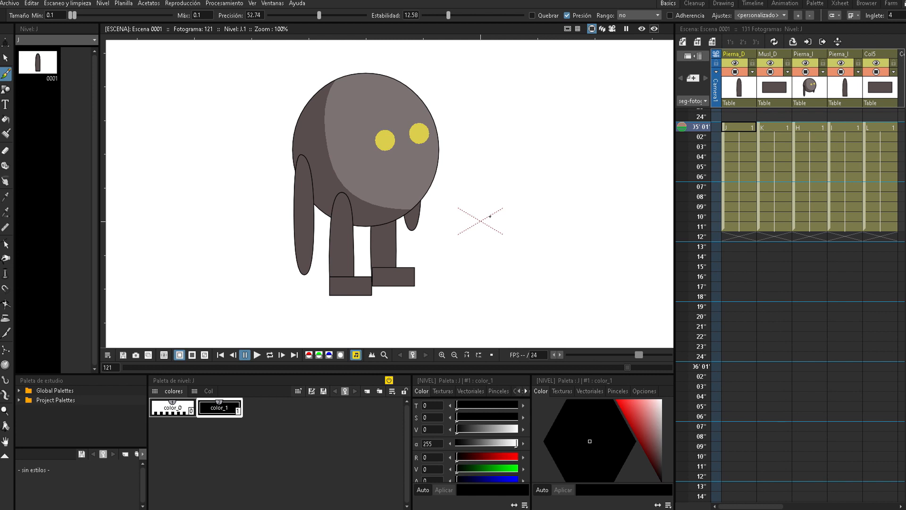
# - Examine the drawings of levels H, I and L at frame 121, selecting all strokes of L and clearing the selection
pyautogui.press('s')
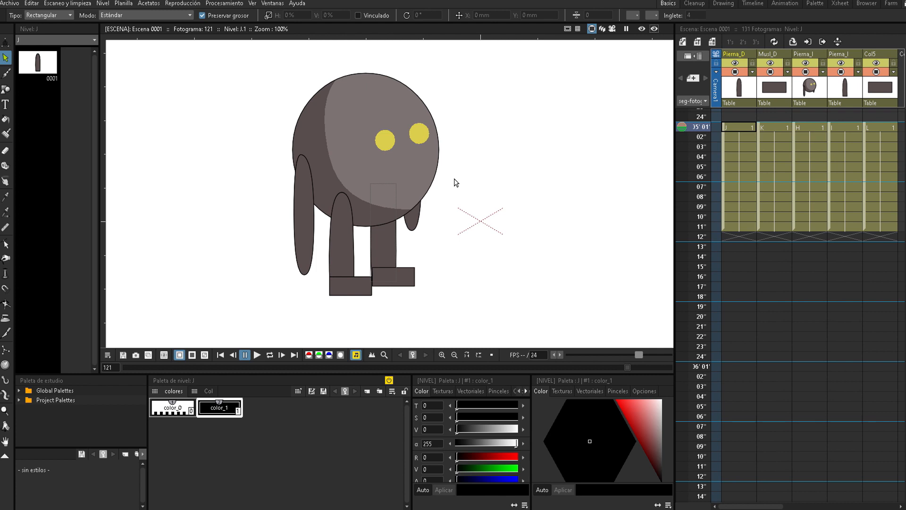
pyautogui.click(806, 125)
pyautogui.click(837, 126)
pyautogui.click(880, 129)
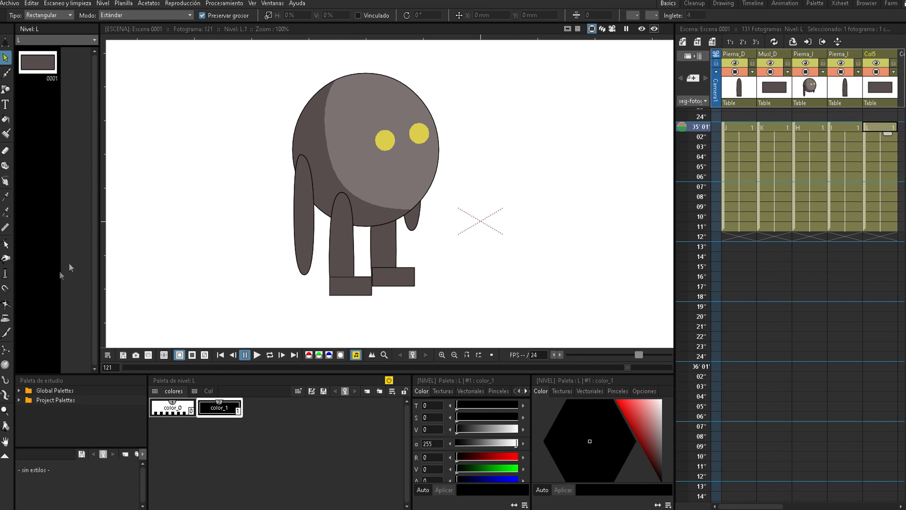
pyautogui.hotkey('ctrl', 'a')
pyautogui.click(542, 254)
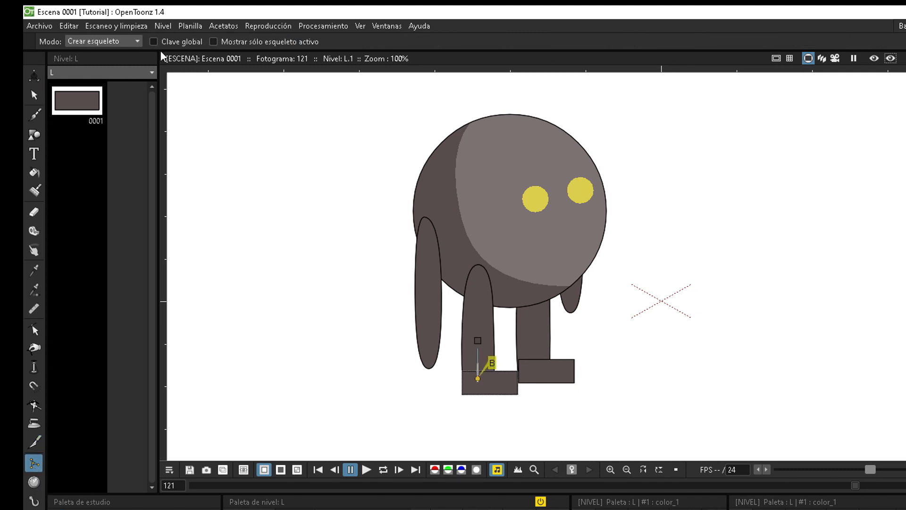
# - Set the Skeleton tool's mode to Crear esqueleto, and check the pivots of the columns holding levels K, J and H
pyautogui.click(135, 42)
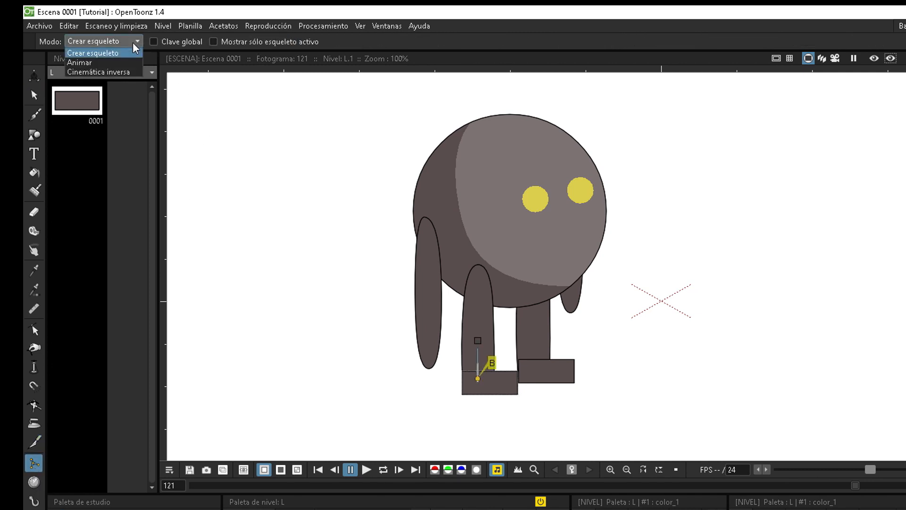
pyautogui.click(116, 53)
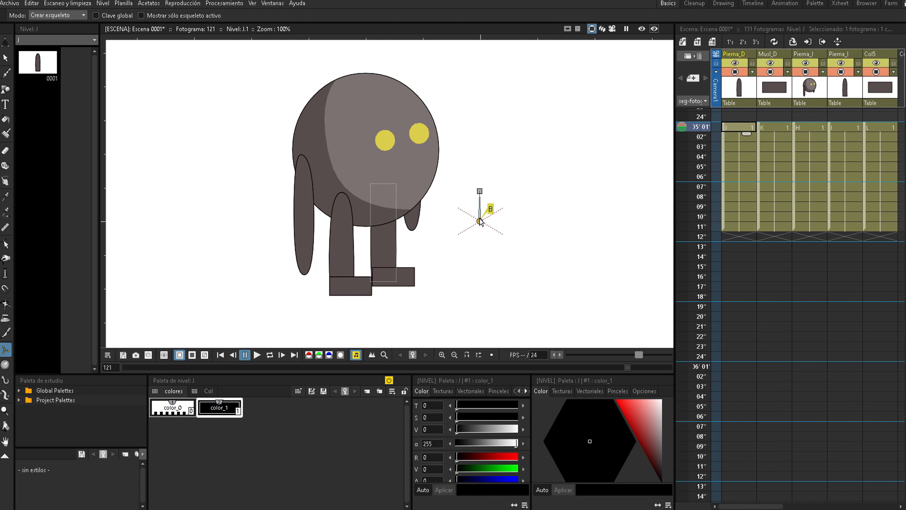
pyautogui.click(774, 127)
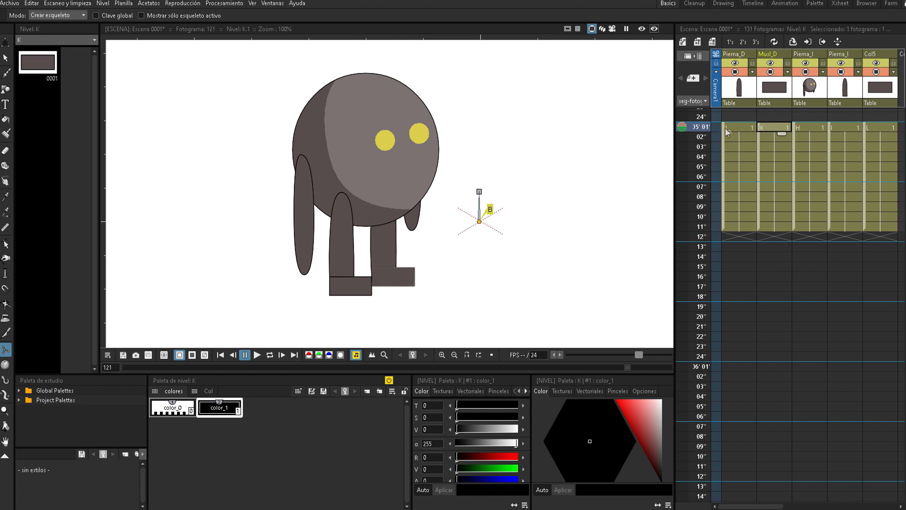
pyautogui.click(738, 126)
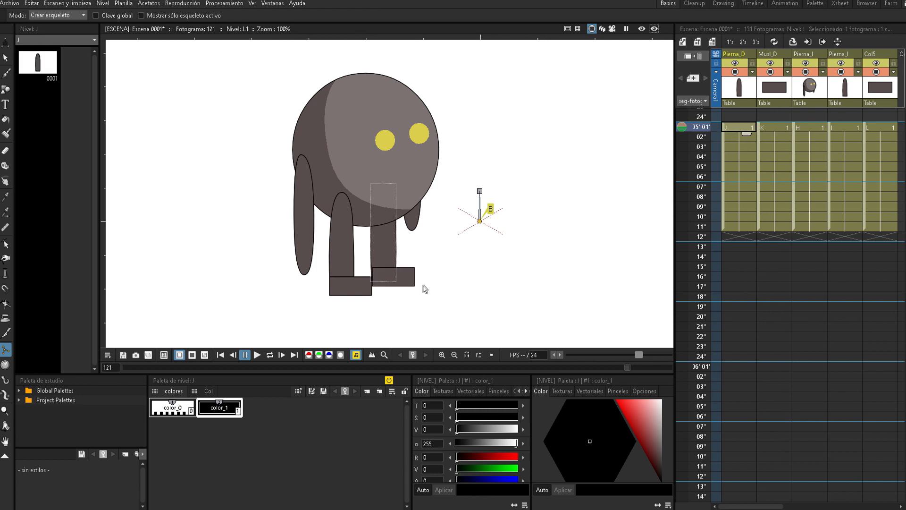
pyautogui.click(810, 127)
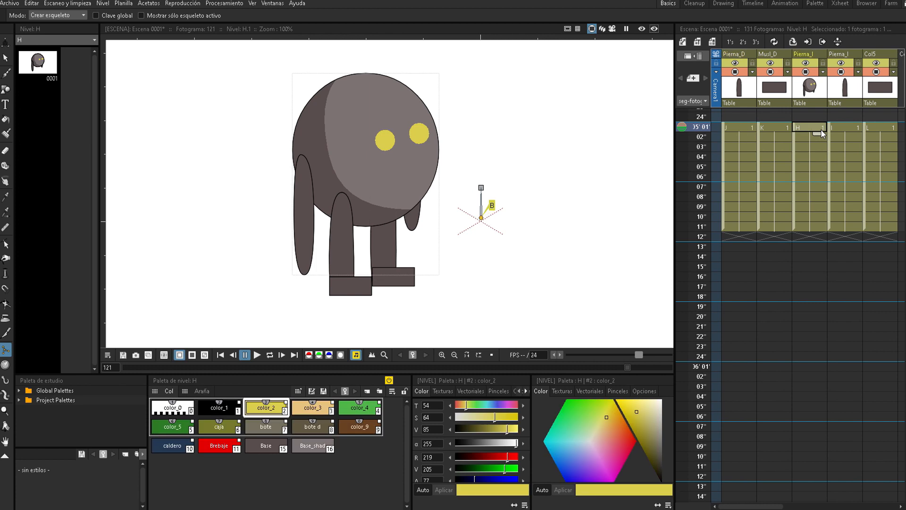
# - Select all strokes of the character's body drawing in level H, and clear the selection
pyautogui.press('s')
pyautogui.hotkey('ctrl', 'a')
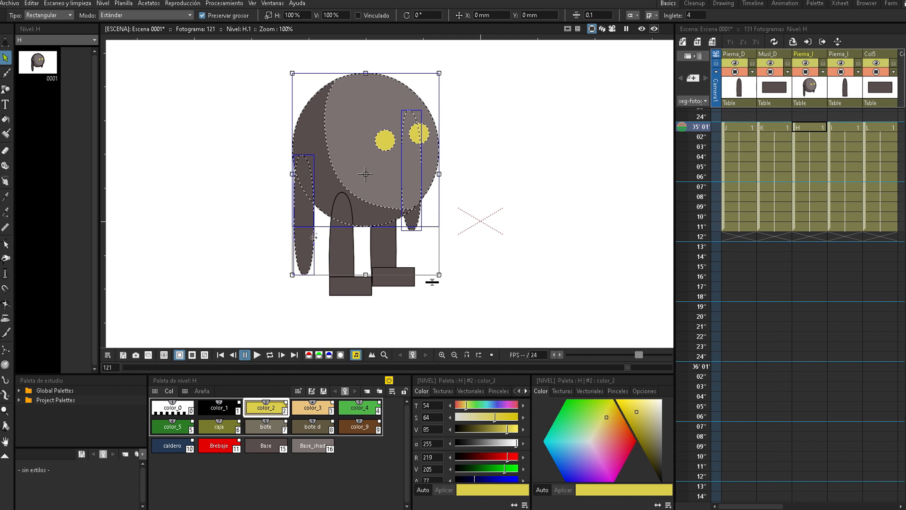
pyautogui.click(515, 209)
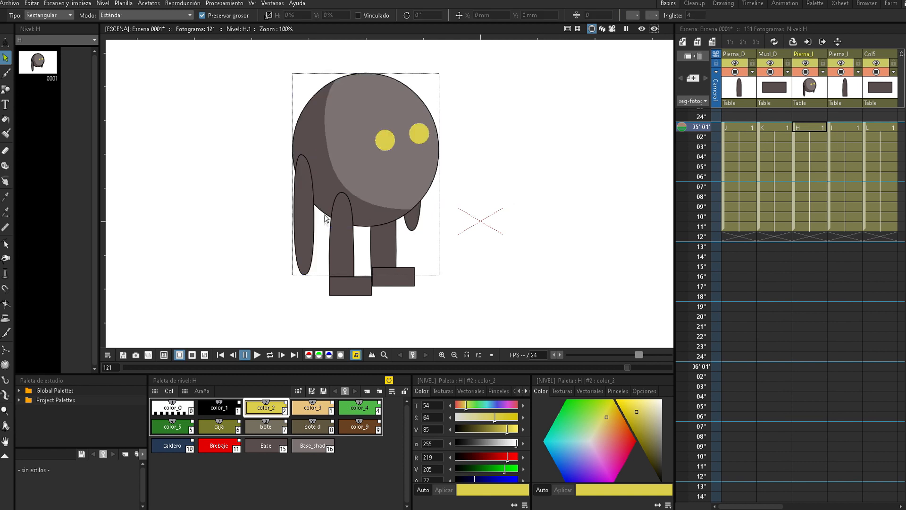
# - Place the pivot of leg level J at its hip and the pivot of foot level K at the ankle
pyautogui.moveTo(674, 111); pyautogui.dragTo(630, 111)
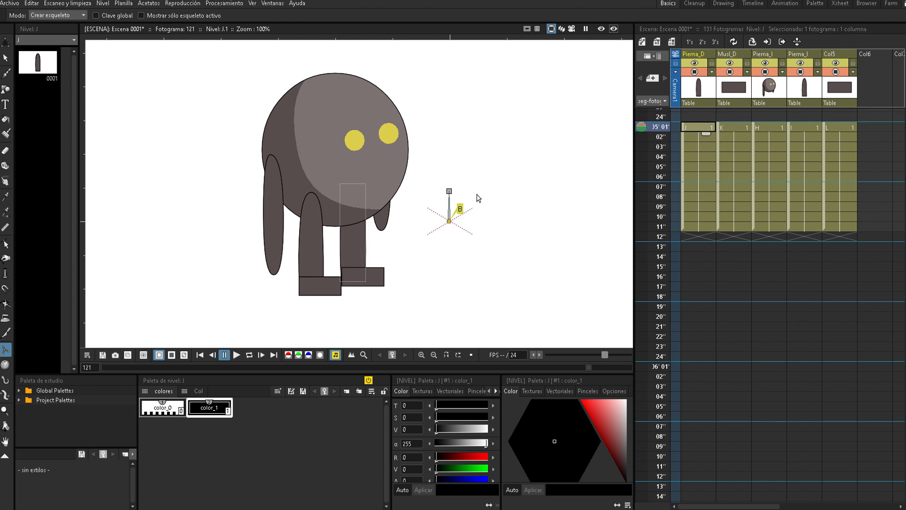
pyautogui.moveTo(449, 221); pyautogui.dragTo(354, 201)
pyautogui.moveTo(354, 200); pyautogui.dragTo(352, 197)
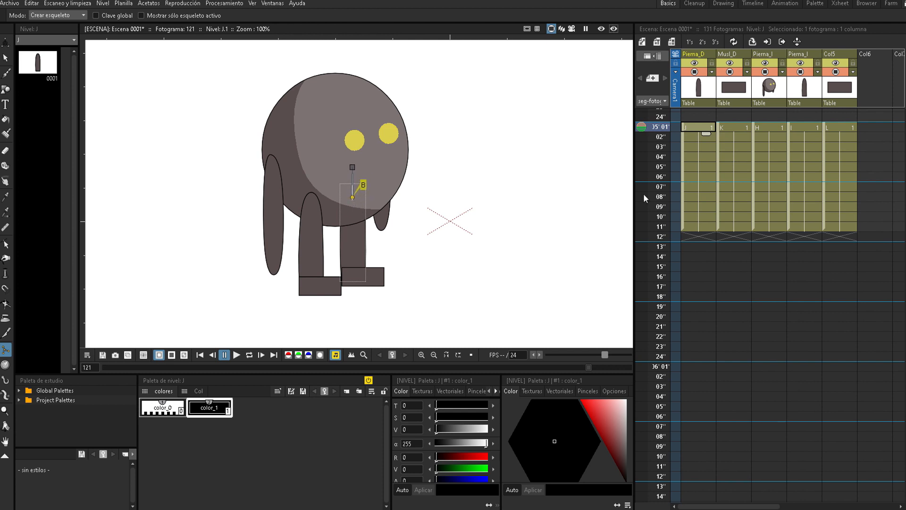
pyautogui.click(735, 127)
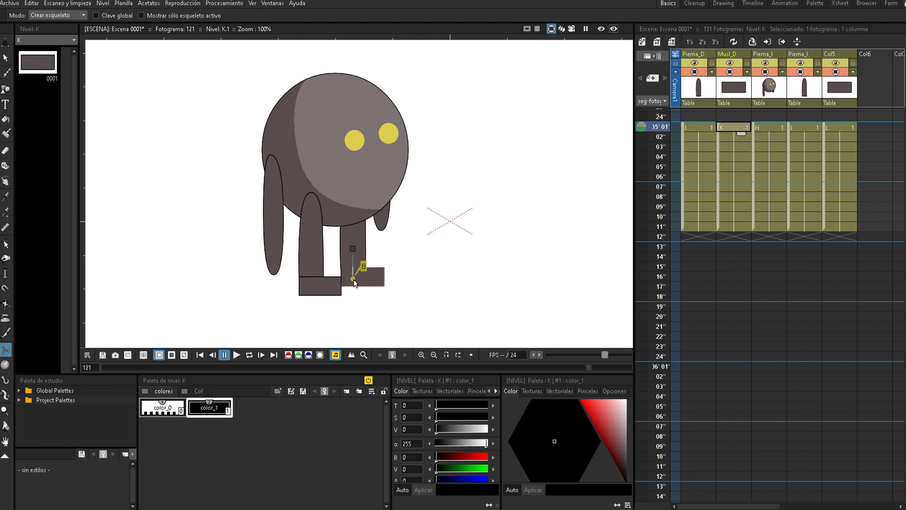
pyautogui.moveTo(354, 283); pyautogui.dragTo(353, 272)
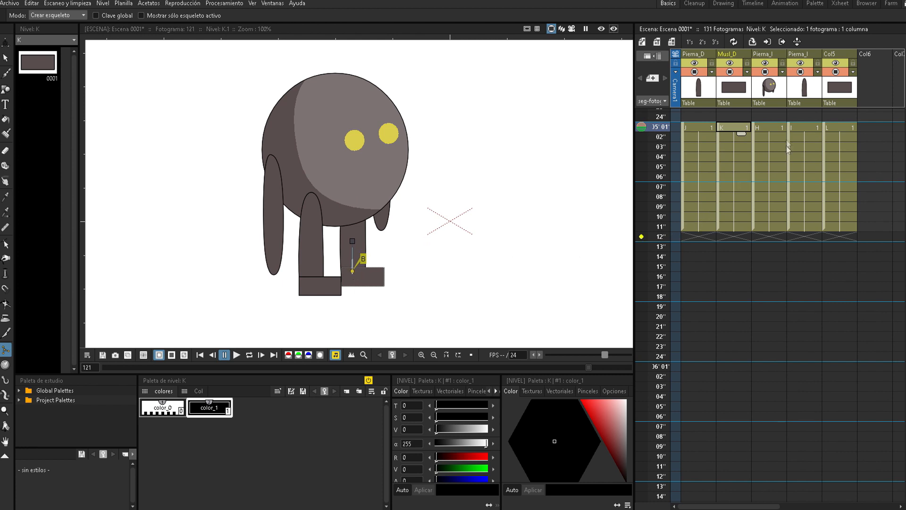
# - Place the pivot of body level H inside the round body, above and between the two legs
pyautogui.click(769, 127)
pyautogui.moveTo(451, 218); pyautogui.dragTo(332, 174)
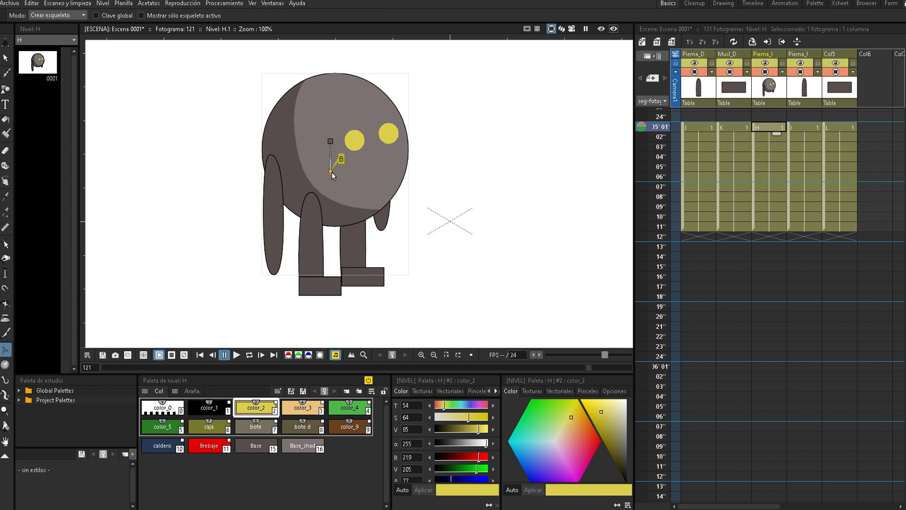
pyautogui.moveTo(332, 172)
pyautogui.mouseDown()
pyautogui.moveTo(339, 134)
pyautogui.moveTo(334, 167)
pyautogui.mouseUp()
# - Place the pivot of leg level I at its hip and the pivot of foot level L at its ankle
pyautogui.click(804, 130)
pyautogui.moveTo(447, 216); pyautogui.dragTo(314, 207)
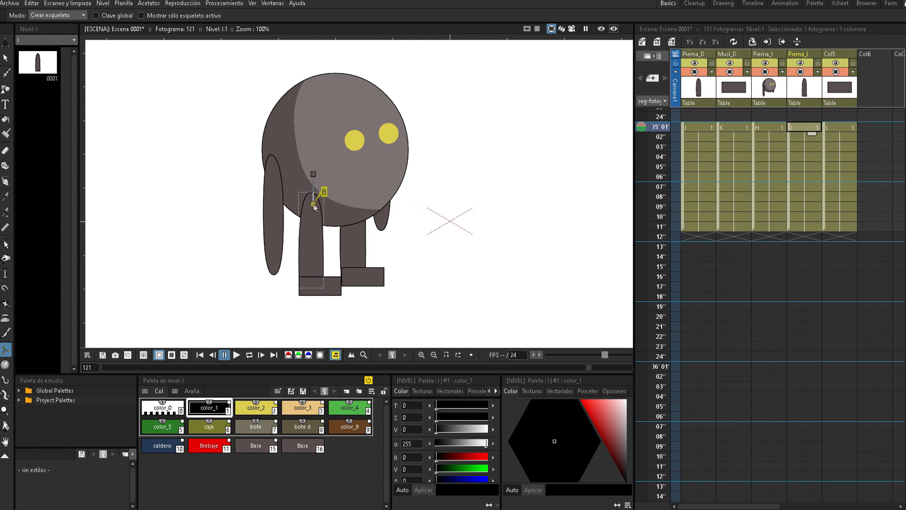
pyautogui.click(845, 130)
pyautogui.moveTo(453, 220); pyautogui.dragTo(309, 283)
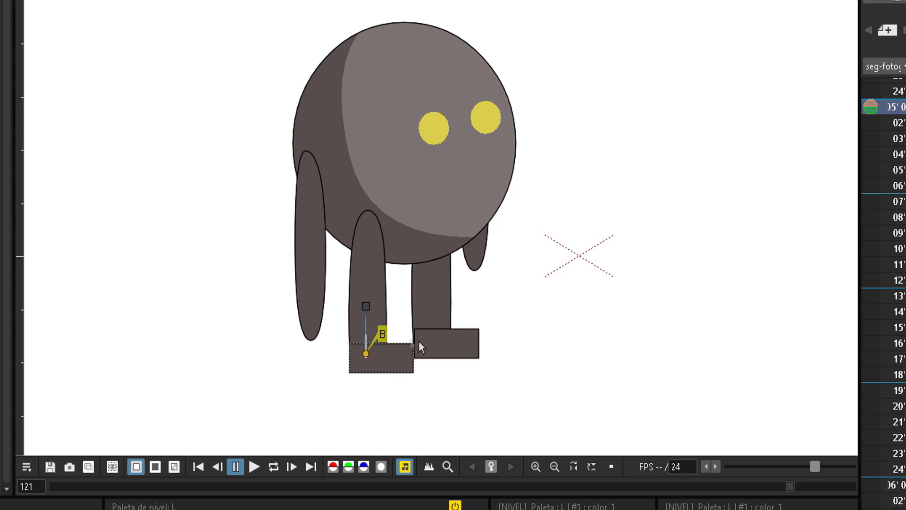
# - Link feet L and K to legs I and J, and both legs to the pivot of body H
pyautogui.moveTo(367, 310); pyautogui.dragTo(368, 230)
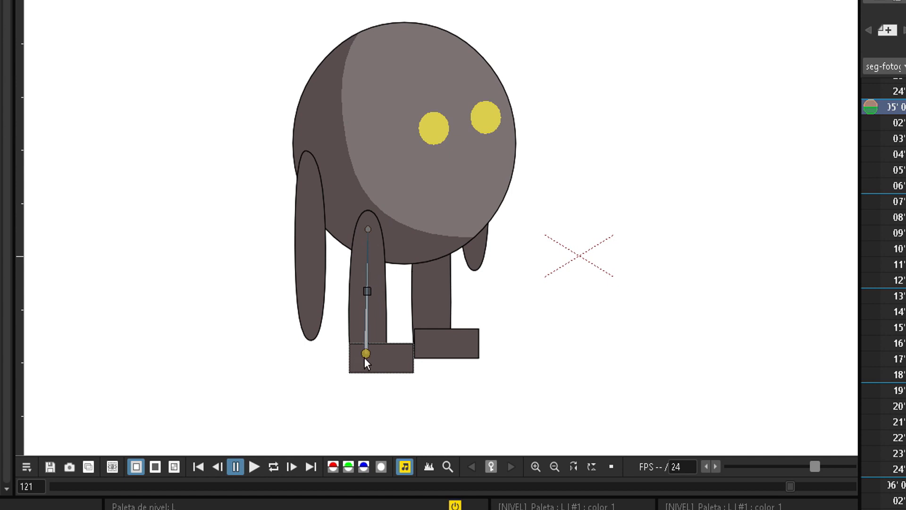
pyautogui.moveTo(439, 338); pyautogui.dragTo(430, 219)
pyautogui.moveTo(376, 221); pyautogui.dragTo(404, 167)
pyautogui.moveTo(430, 218); pyautogui.dragTo(404, 167)
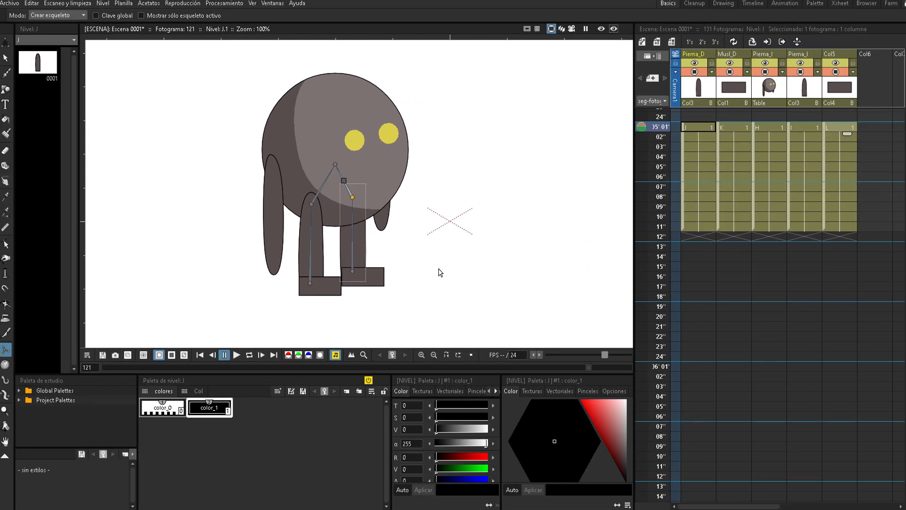
# - Check the body's pivot, select leg J at frame 121, and set the Skeleton tool's mode to Animar
pyautogui.click(465, 198)
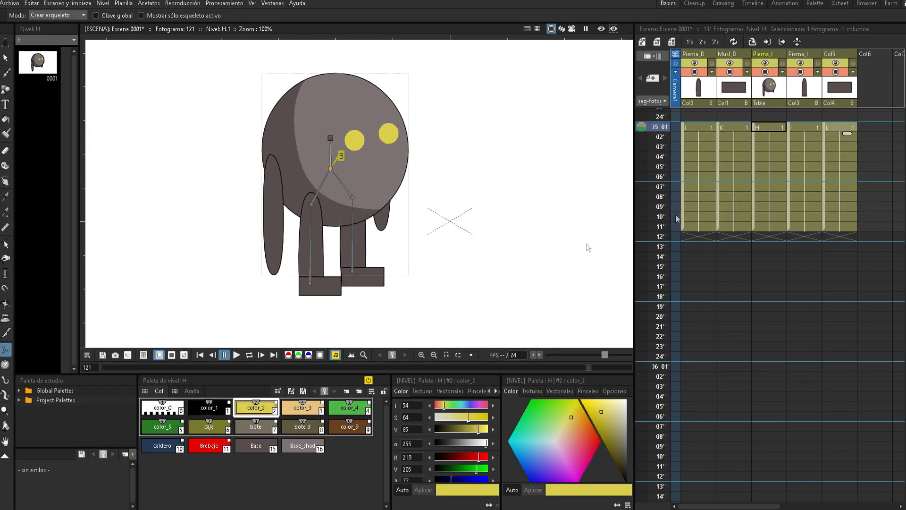
pyautogui.click(698, 129)
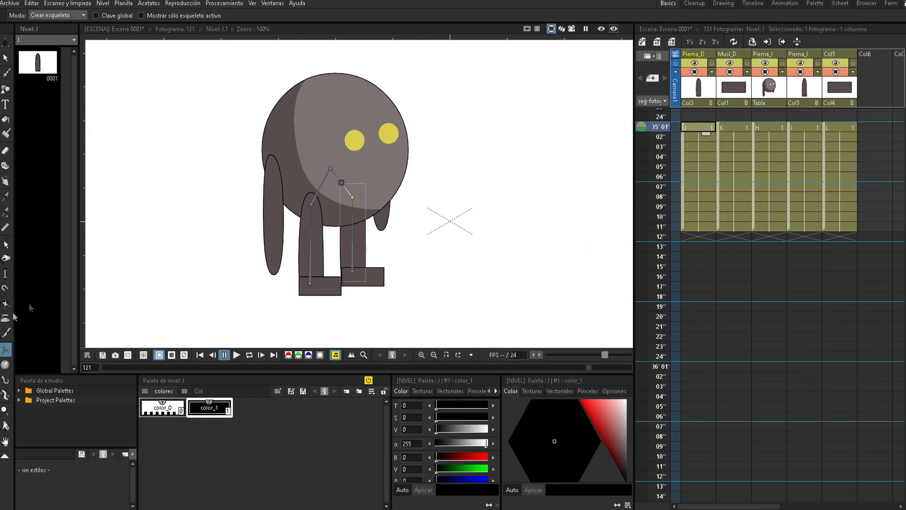
pyautogui.click(66, 15)
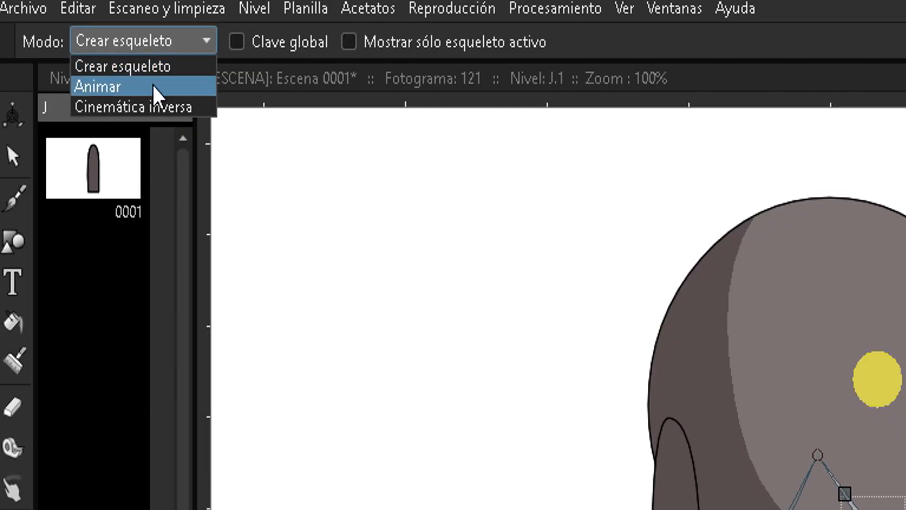
pyautogui.click(155, 92)
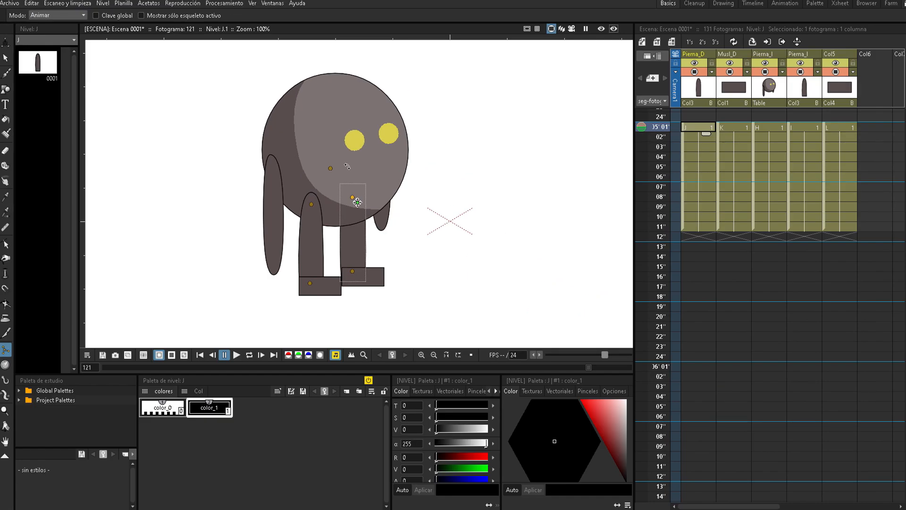
# - Set keyframes at frame 121 in the columns of levels J, K, H, I and L
pyautogui.moveTo(470, 219); pyautogui.dragTo(496, 225)
pyautogui.hotkey('ctrl', 'z')
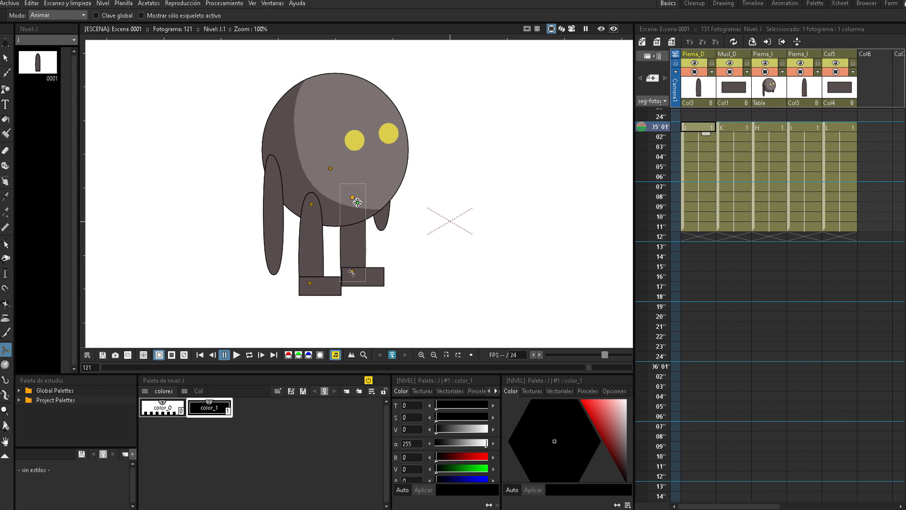
pyautogui.click(733, 128)
pyautogui.click(762, 129)
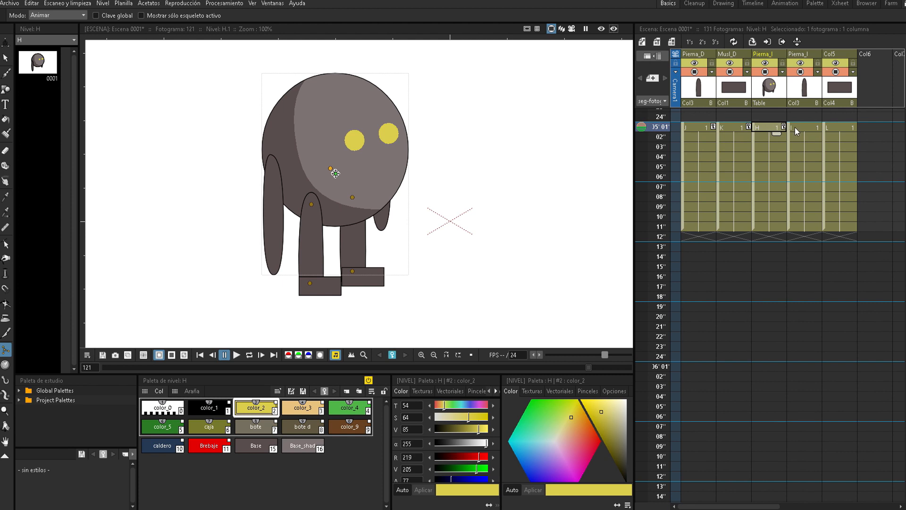
pyautogui.click(836, 125)
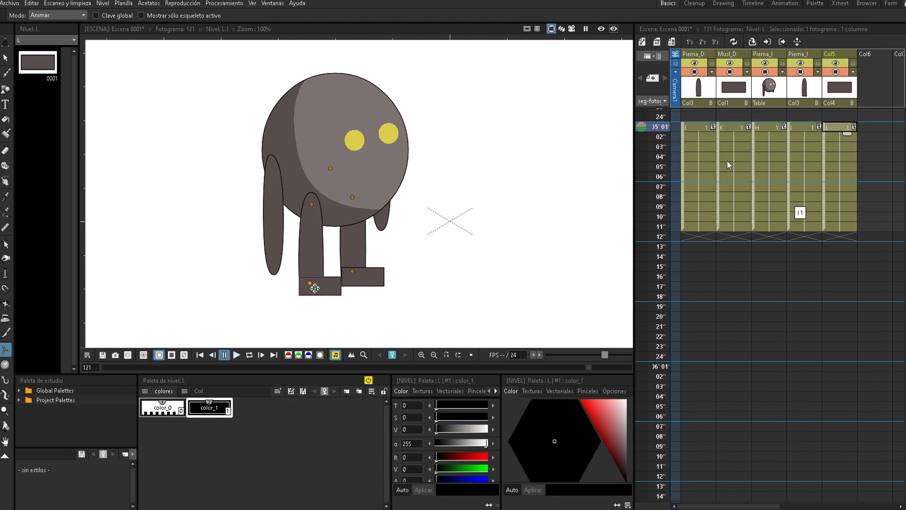
pyautogui.rightClick(705, 150)
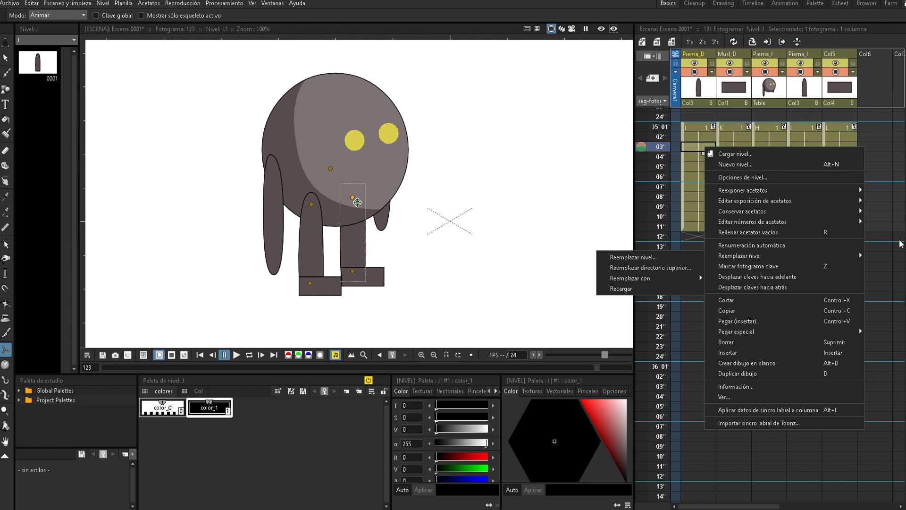
pyautogui.click(879, 231)
# - At frame 127, swing leg J forward and rotate its foot K toward the ground
pyautogui.click(700, 184)
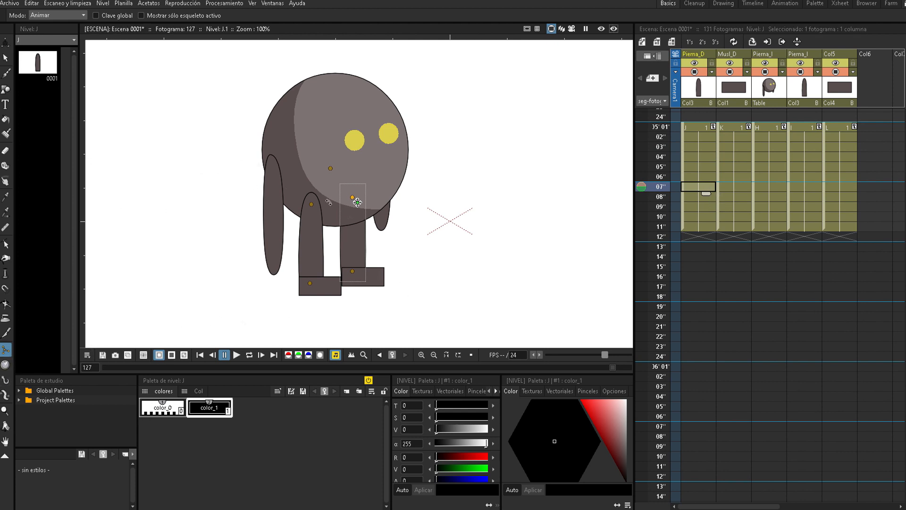
pyautogui.moveTo(436, 286); pyautogui.dragTo(486, 215)
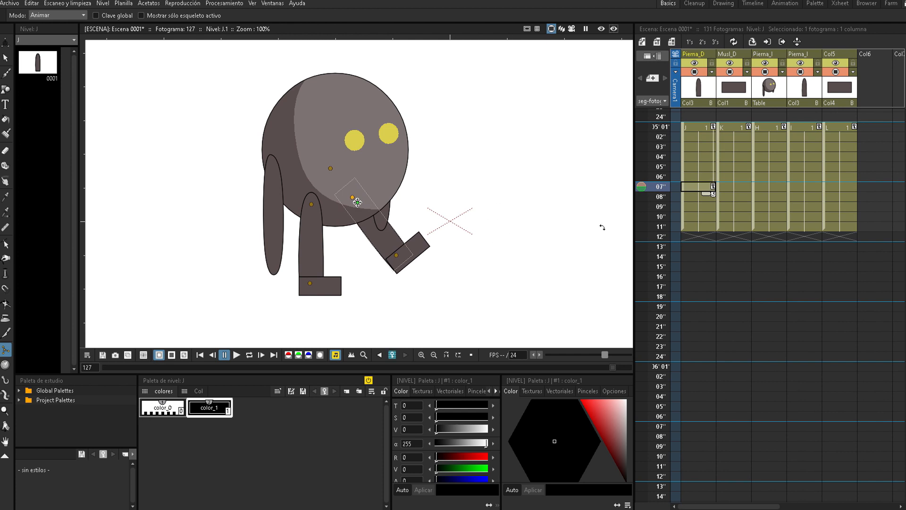
pyautogui.click(732, 186)
pyautogui.moveTo(484, 239); pyautogui.dragTo(491, 265)
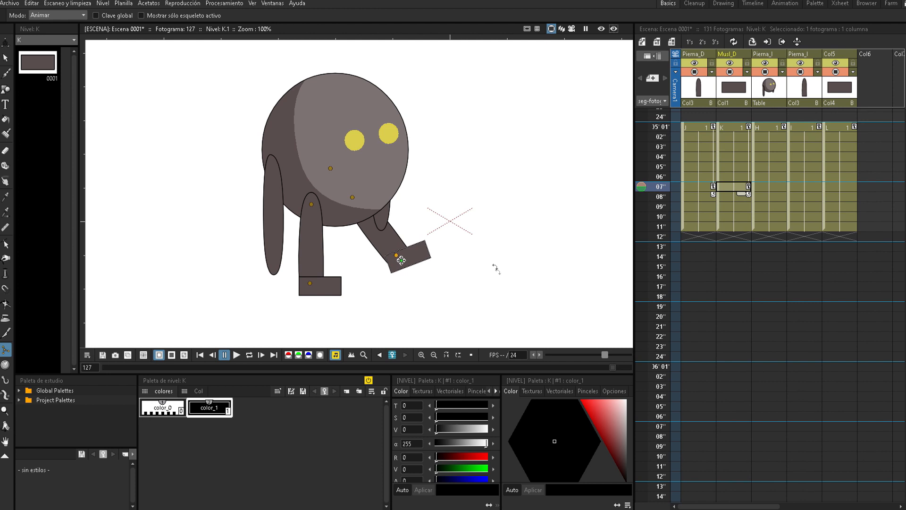
# - At frame 127, tilt body H forward, pose leg I backward with foot L flat, and scrub from frame 121 to 127
pyautogui.click(768, 186)
pyautogui.moveTo(484, 162); pyautogui.dragTo(489, 185)
pyautogui.click(837, 186)
pyautogui.moveTo(420, 263); pyautogui.dragTo(461, 241)
pyautogui.click(805, 126)
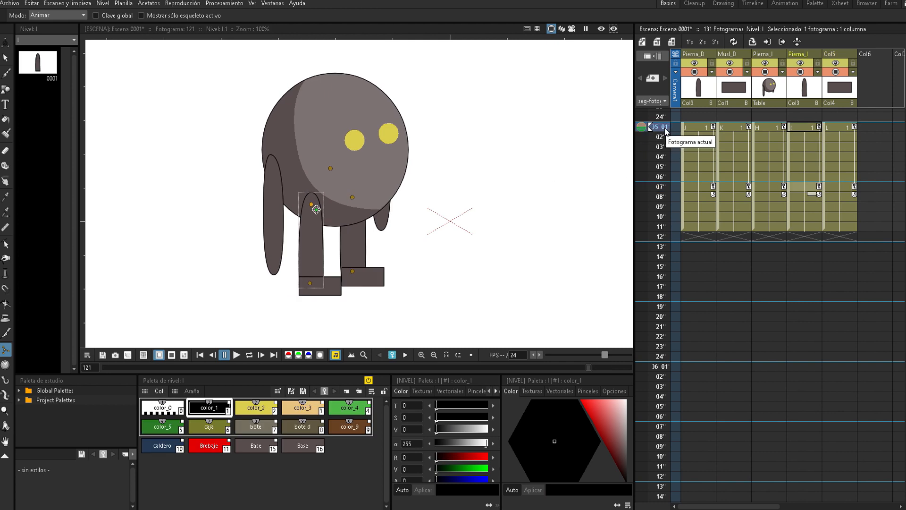
pyautogui.moveTo(660, 128); pyautogui.dragTo(667, 187)
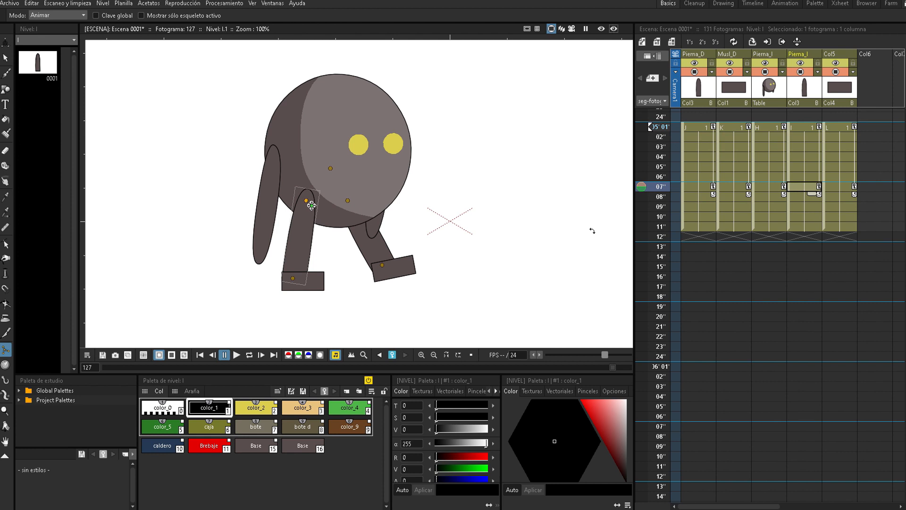
# - At frame 131, swing leg I forward and leg J backward, and rotate feet L and K to match
pyautogui.click(805, 227)
pyautogui.click(840, 228)
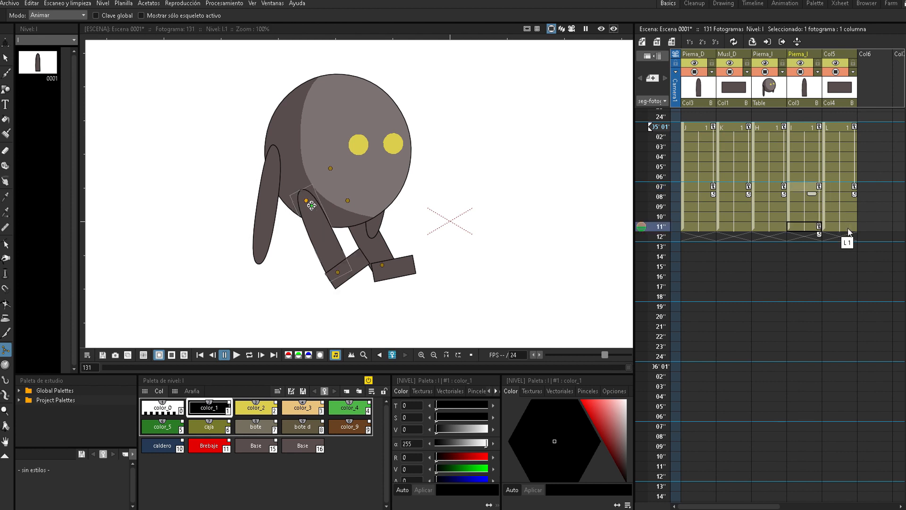
pyautogui.click(742, 224)
pyautogui.click(696, 225)
pyautogui.moveTo(441, 229); pyautogui.dragTo(378, 293)
pyautogui.click(731, 227)
pyautogui.moveTo(474, 275); pyautogui.dragTo(445, 140)
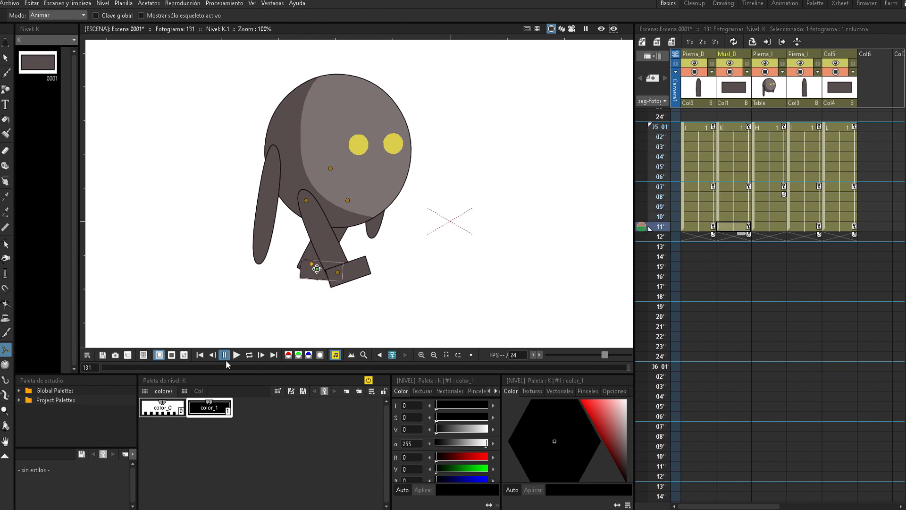
# - Preview the leg motion, and extend the animation so the final keys of levels J, K, I and L fall on frame 138
pyautogui.click(660, 208)
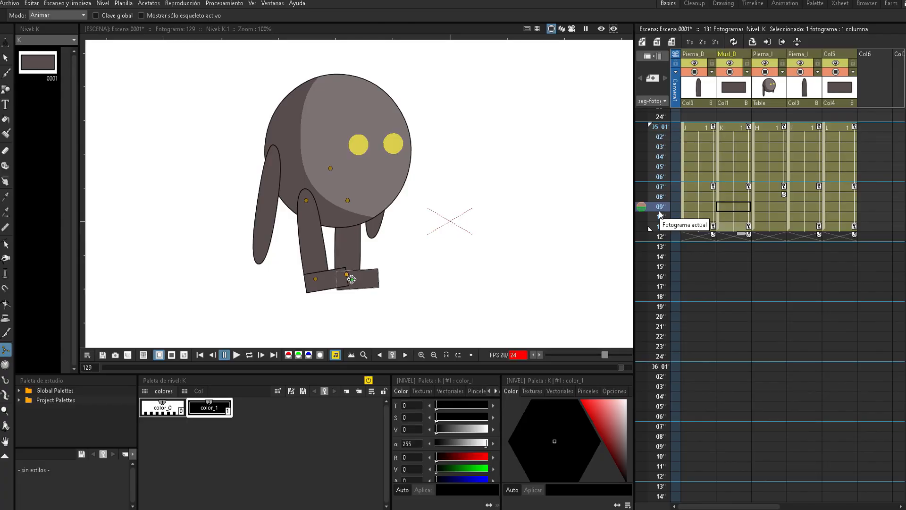
pyautogui.moveTo(352, 279); pyautogui.dragTo(375, 276)
pyautogui.click(731, 258)
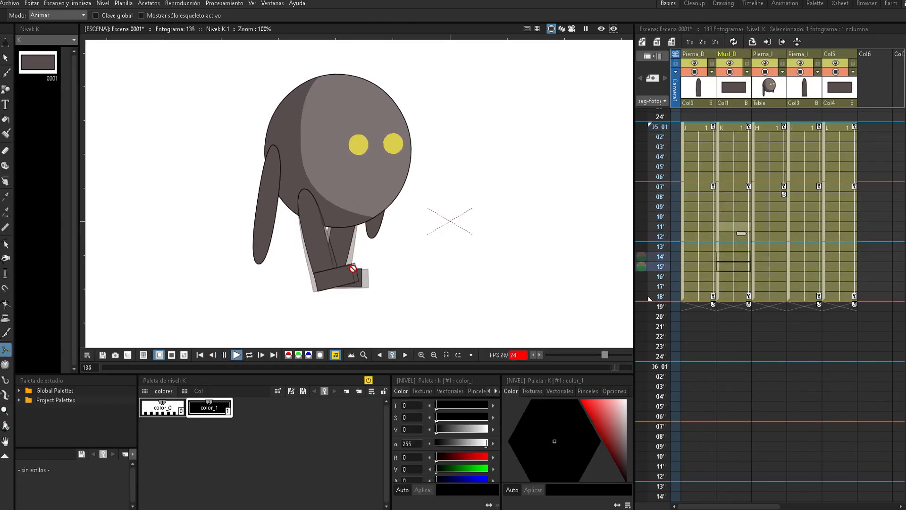
# - At frame 138, rotate body H back to key its pose there
pyautogui.click(770, 187)
pyautogui.click(767, 297)
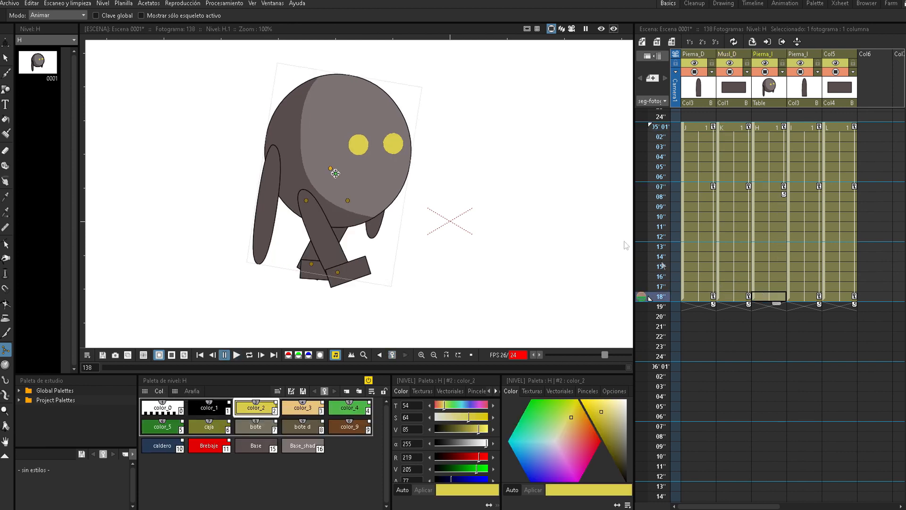
pyautogui.moveTo(488, 173); pyautogui.dragTo(489, 151)
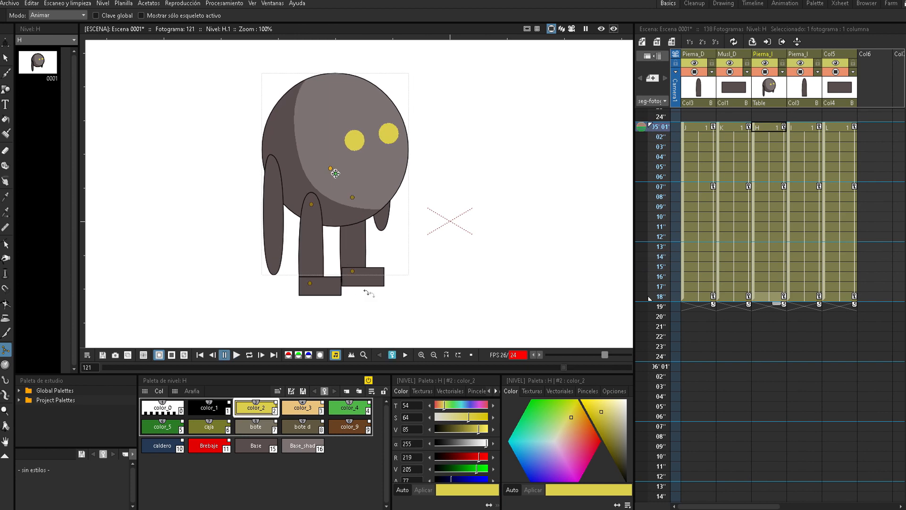
# - Extend the columns of levels J, K, H, I and L to frame 142
pyautogui.click(709, 335)
pyautogui.press('f')
pyautogui.click(739, 336)
pyautogui.press('f')
pyautogui.click(766, 337)
pyautogui.click(802, 337)
pyautogui.click(832, 337)
pyautogui.press('f')
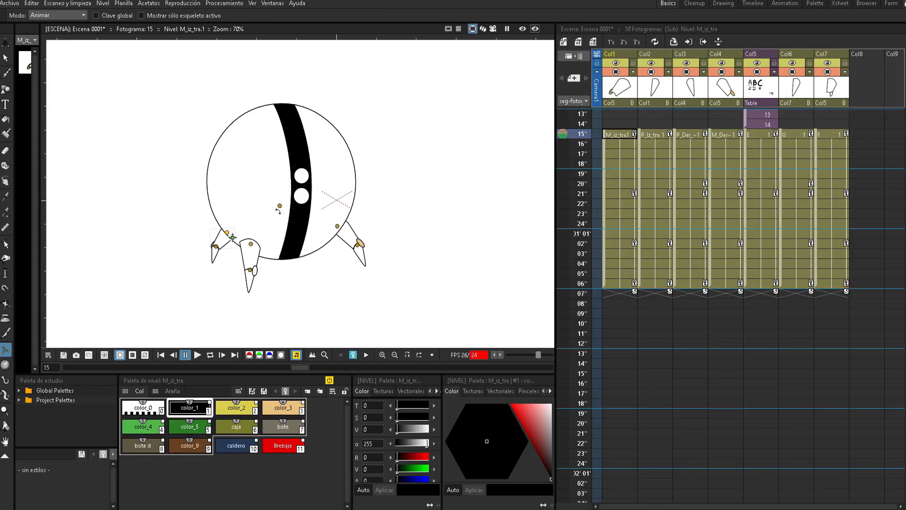
# - Examine the skeleton of the ball creature's sub-scene in Crear esqueleto mode, checking the body and leg bones and scrubbing the frames
pyautogui.click(279, 206)
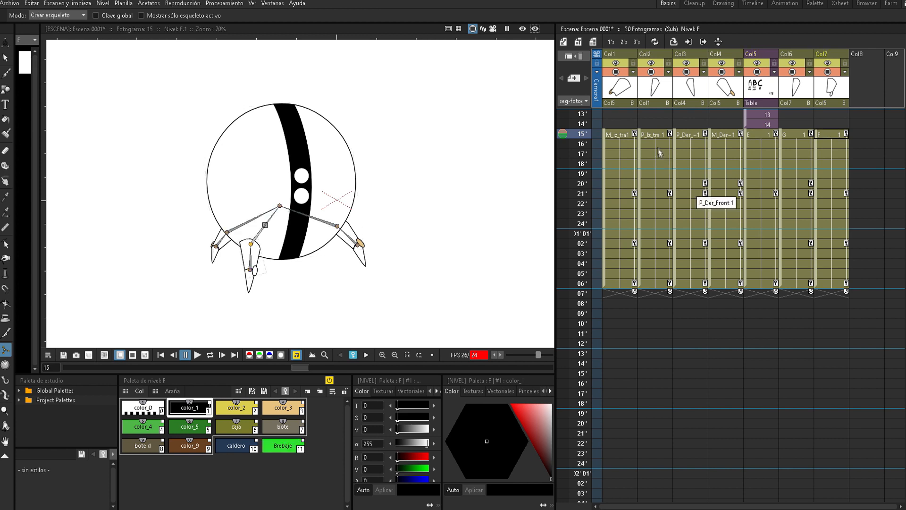
pyautogui.click(656, 145)
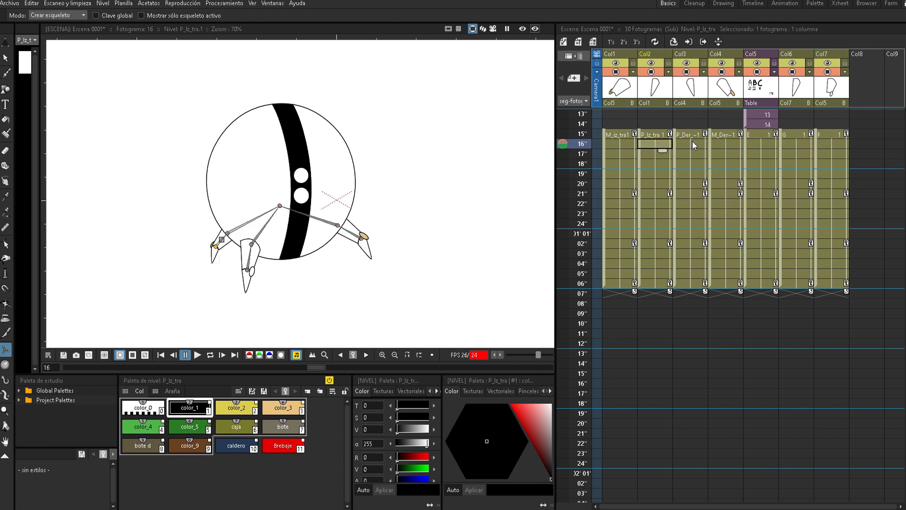
pyautogui.click(693, 142)
pyautogui.click(799, 144)
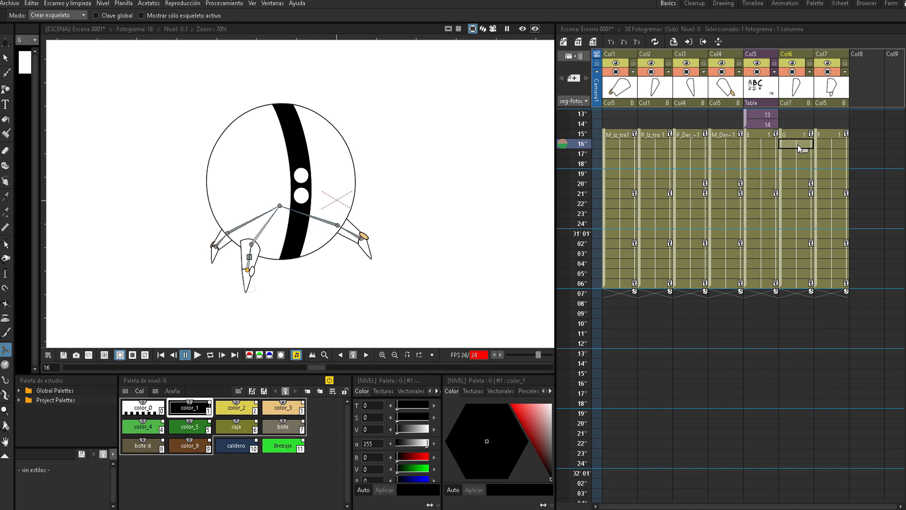
pyautogui.click(767, 145)
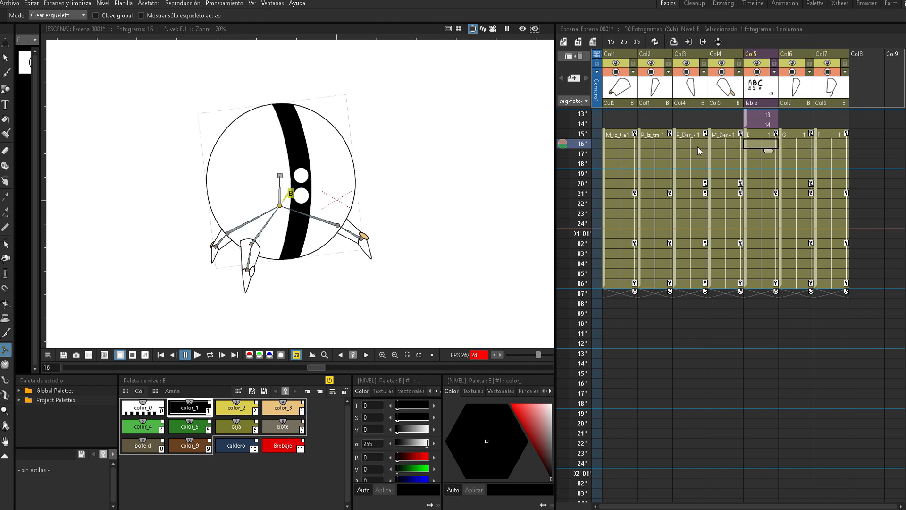
pyautogui.click(610, 151)
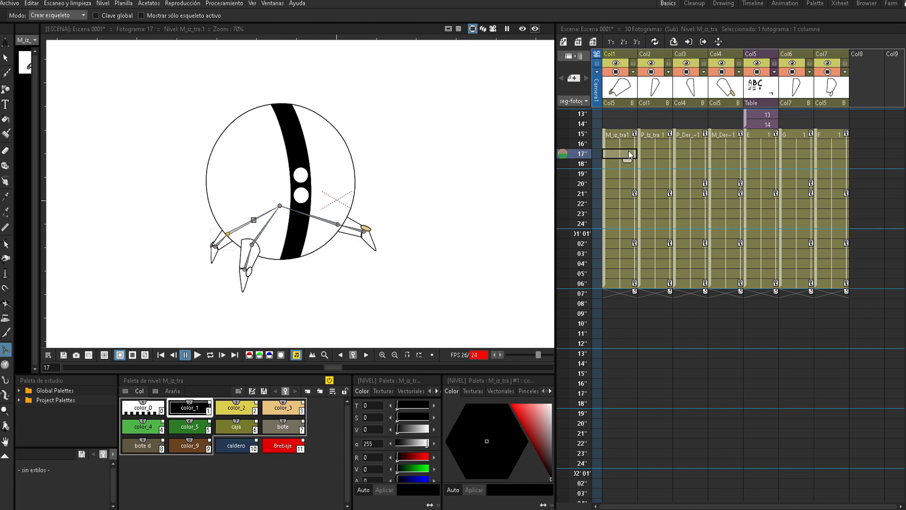
pyautogui.moveTo(587, 139); pyautogui.dragTo(587, 281)
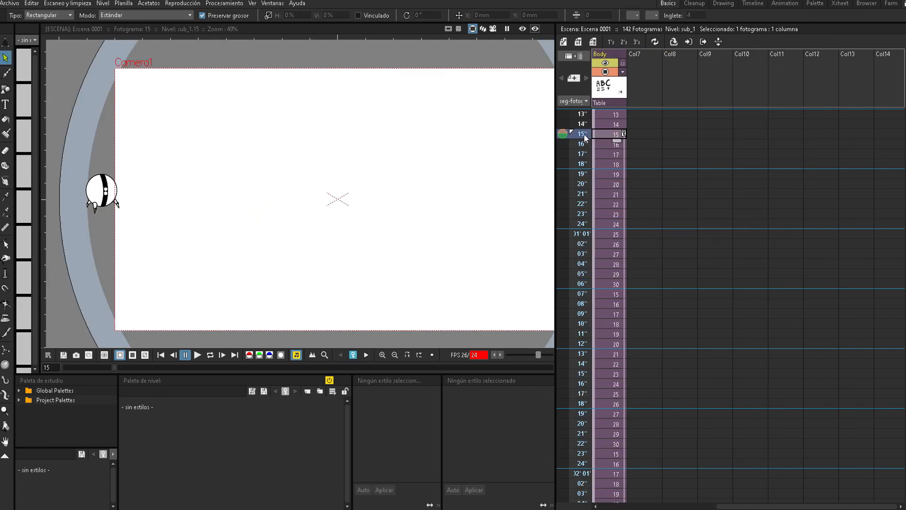
# - Preview the rolling creature's movement in the main scene by scrubbing the Body column from frame 15 and playing the animation in a loop
pyautogui.moveTo(584, 134); pyautogui.dragTo(587, 228)
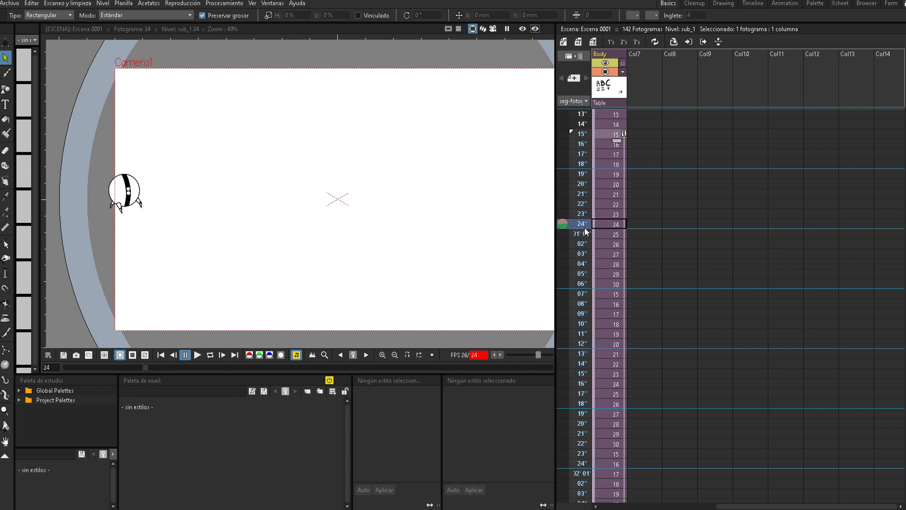
pyautogui.moveTo(585, 227); pyautogui.dragTo(584, 134)
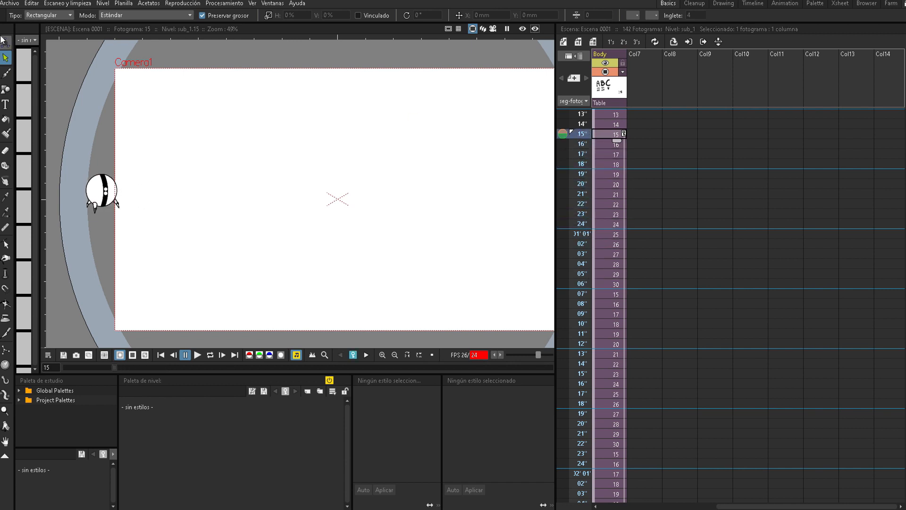
pyautogui.click(5, 43)
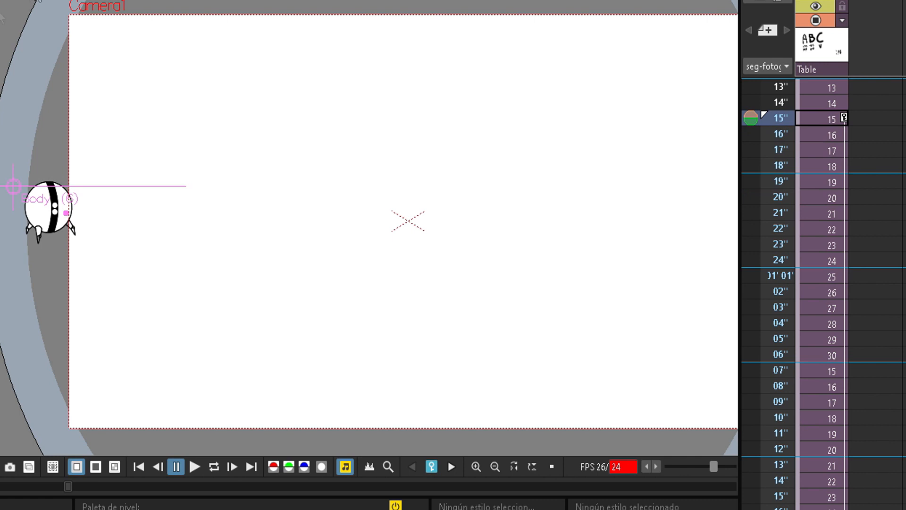
pyautogui.moveTo(779, 115); pyautogui.dragTo(776, 464)
pyautogui.scroll(1, 193, 281)
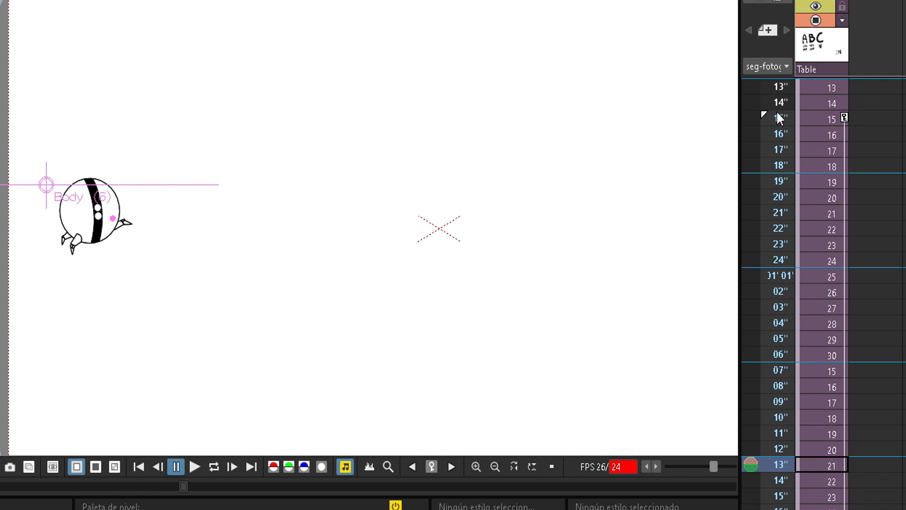
pyautogui.click(213, 466)
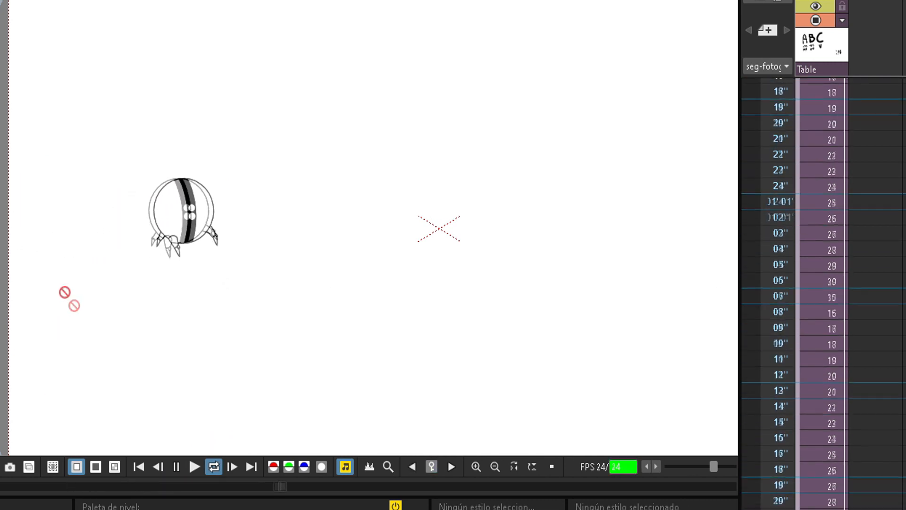
pyautogui.scroll(1, 35, 287)
pyautogui.scroll(1, 61, 310)
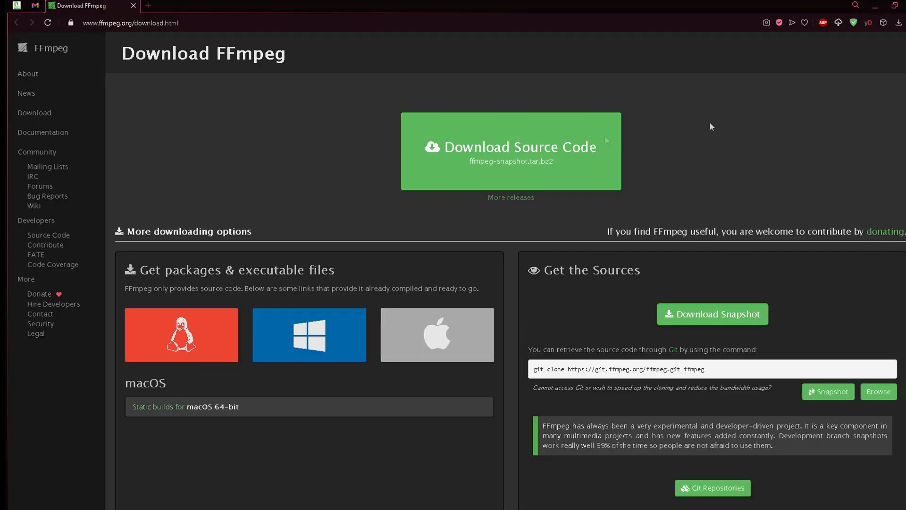
# - In the browser, show the Windows builds on the FFmpeg download page and open the gyan.dev and BtbN builds in separate tabs
pyautogui.scroll(-2, 269, 151)
pyautogui.click(305, 235)
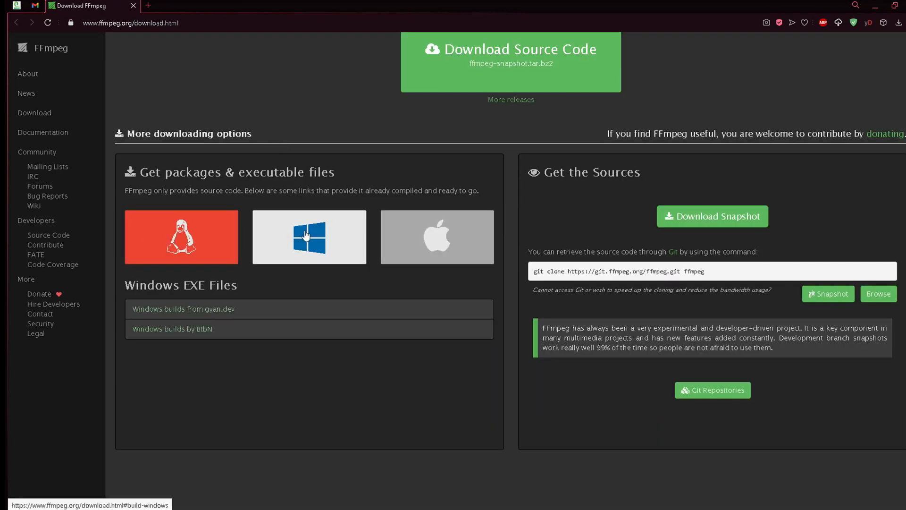
pyautogui.scroll(-1, 305, 235)
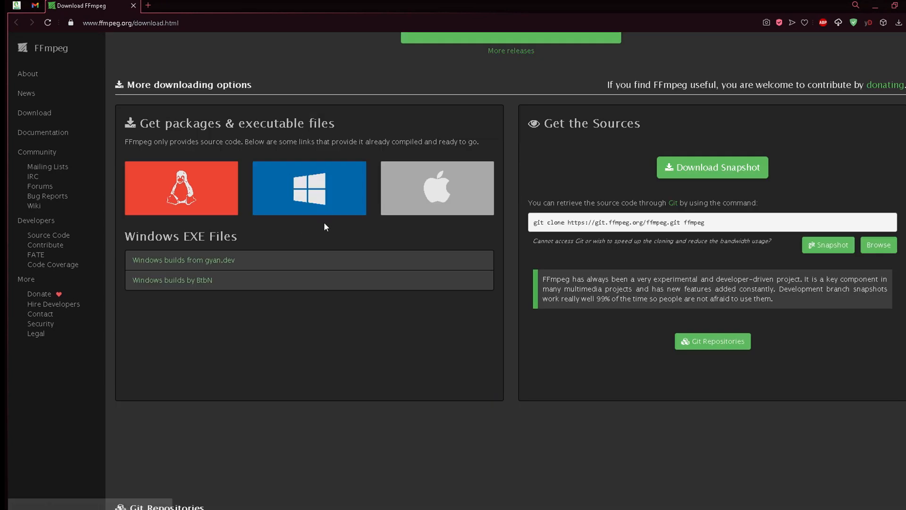
pyautogui.middleClick(284, 268)
pyautogui.middleClick(272, 285)
pyautogui.scroll(2, 253, 144)
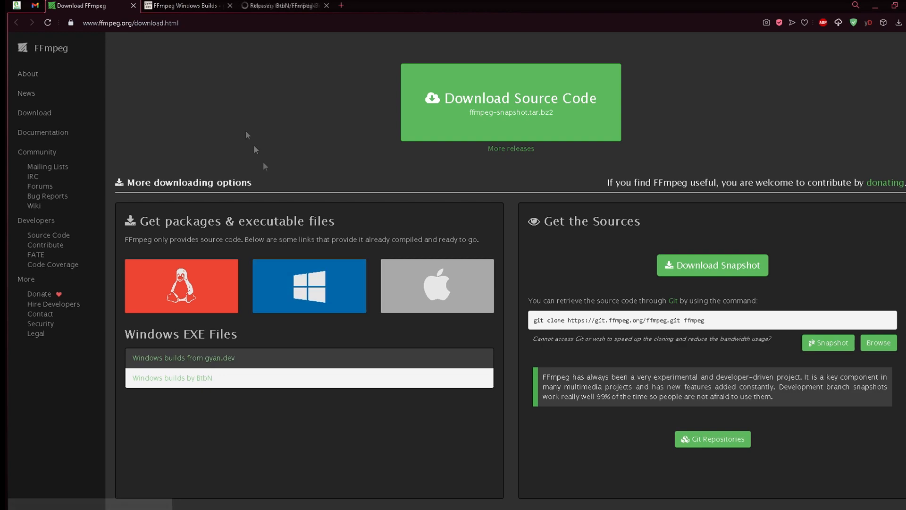
# - Download ffmpeg-git-full.7z and ffmpeg-git-essentials.7z from the git section of the gyan.dev builds page
pyautogui.click(192, 9)
pyautogui.moveTo(380, 51); pyautogui.dragTo(582, 59)
pyautogui.click(739, 112)
pyautogui.scroll(-15, 737, 111)
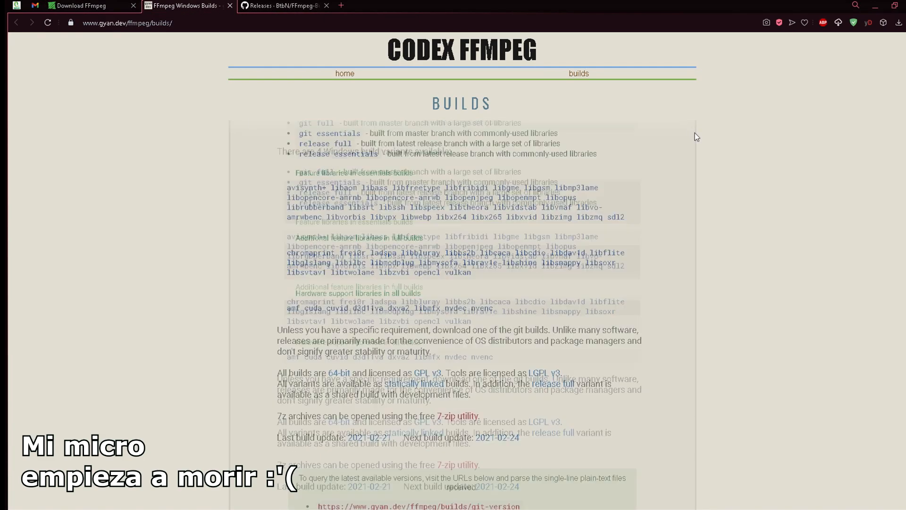
pyautogui.scroll(2, 702, 156)
pyautogui.scroll(-5, 703, 161)
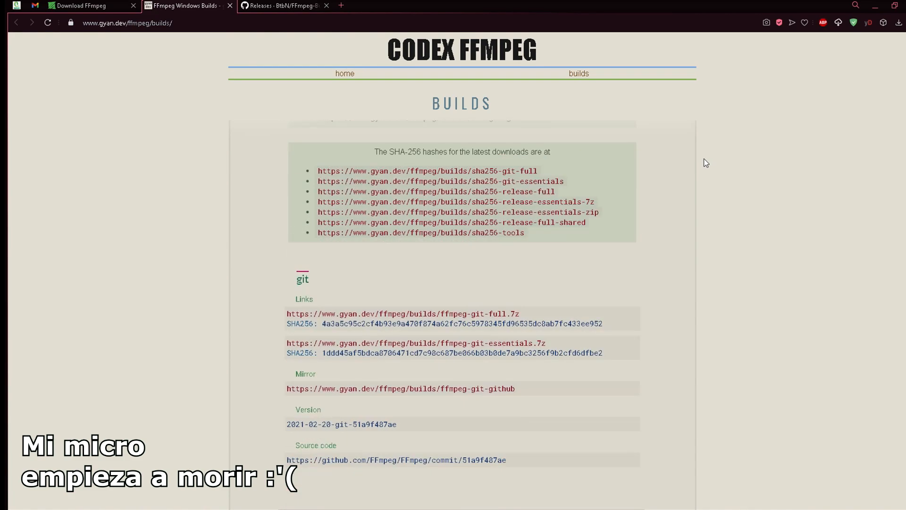
pyautogui.scroll(1, 337, 195)
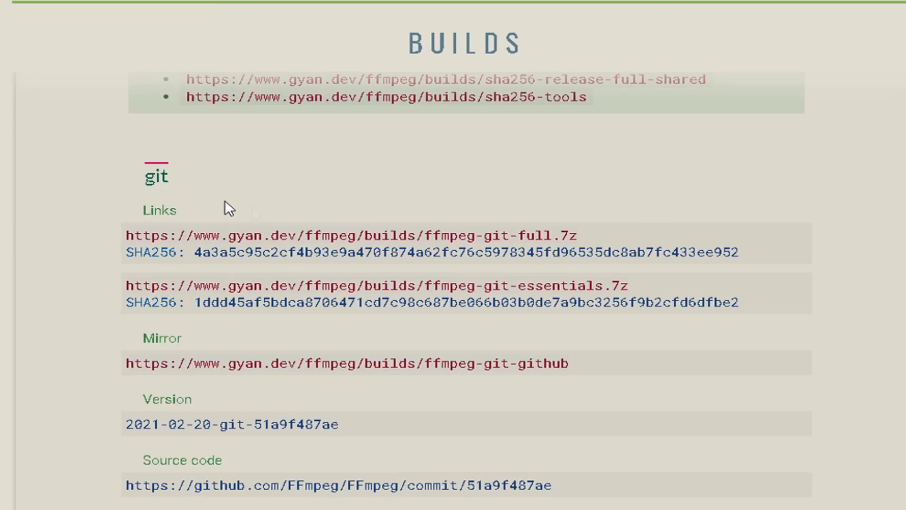
pyautogui.doubleClick(156, 176)
pyautogui.moveTo(139, 213); pyautogui.dragTo(286, 208)
pyautogui.click(287, 209)
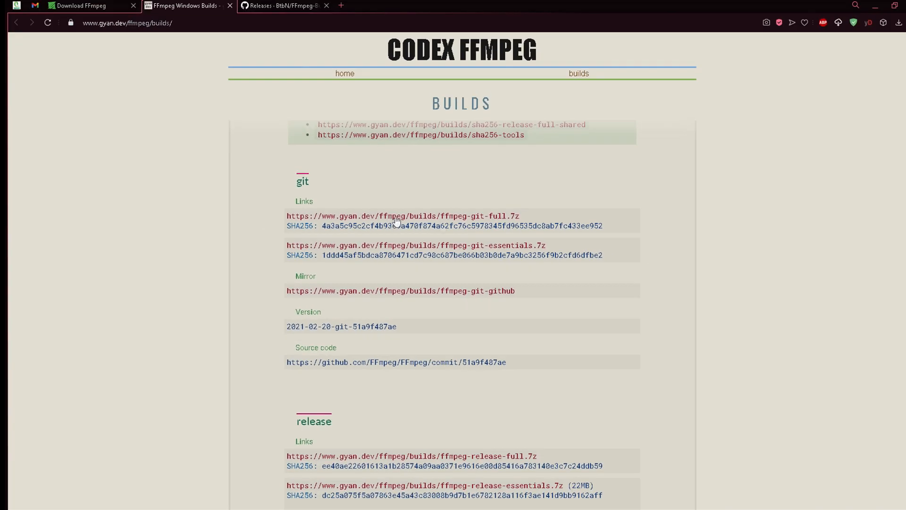
pyautogui.click(396, 220)
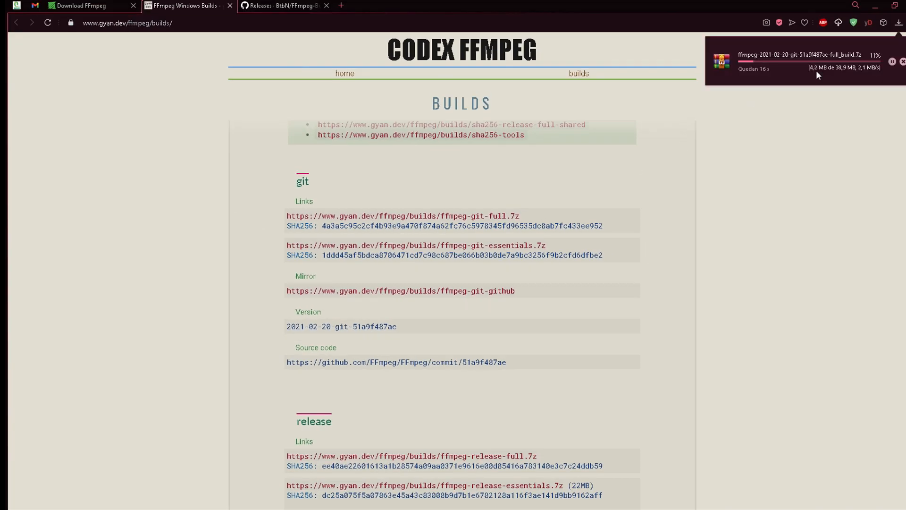
pyautogui.click(505, 246)
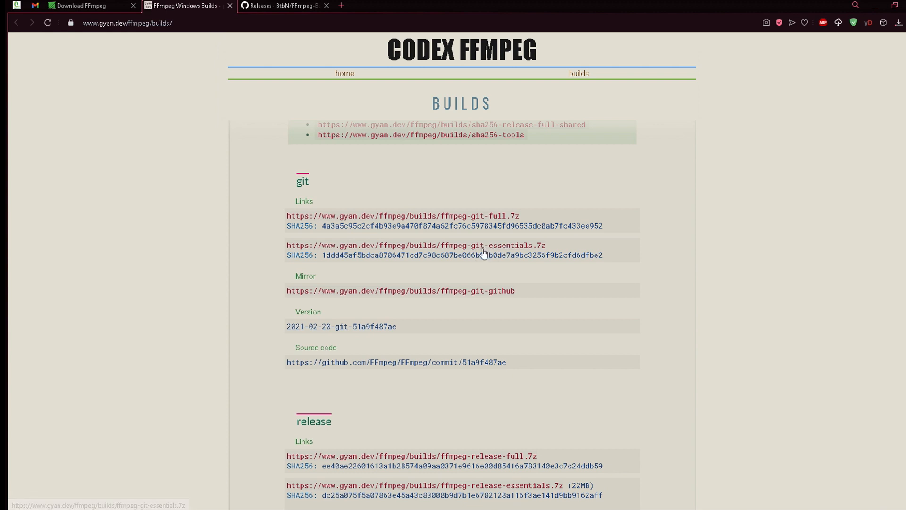
# - Look over the remaining gyan.dev builds, and download ffmpeg-N-101220-g82a2cbf820-win64-gpl-shared-vulkan.zip from the BtbN GitHub releases
pyautogui.scroll(-4, 244, 205)
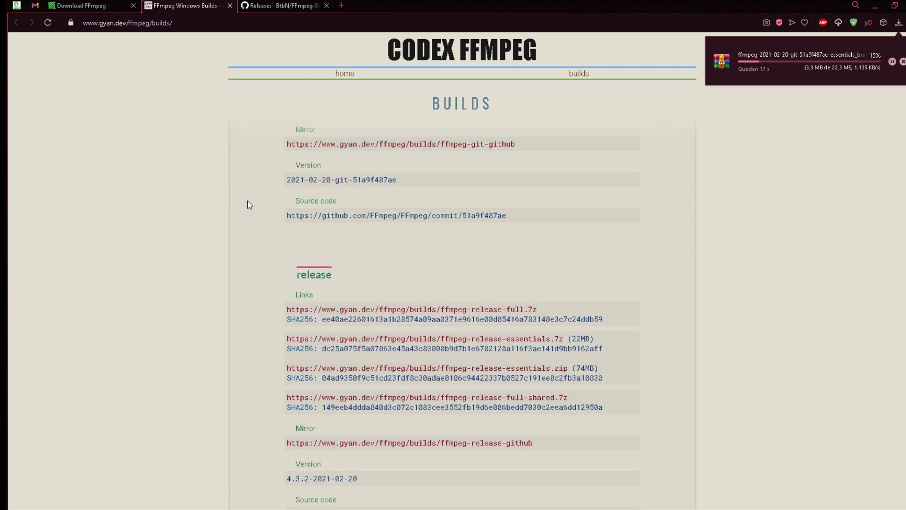
pyautogui.scroll(-7, 252, 203)
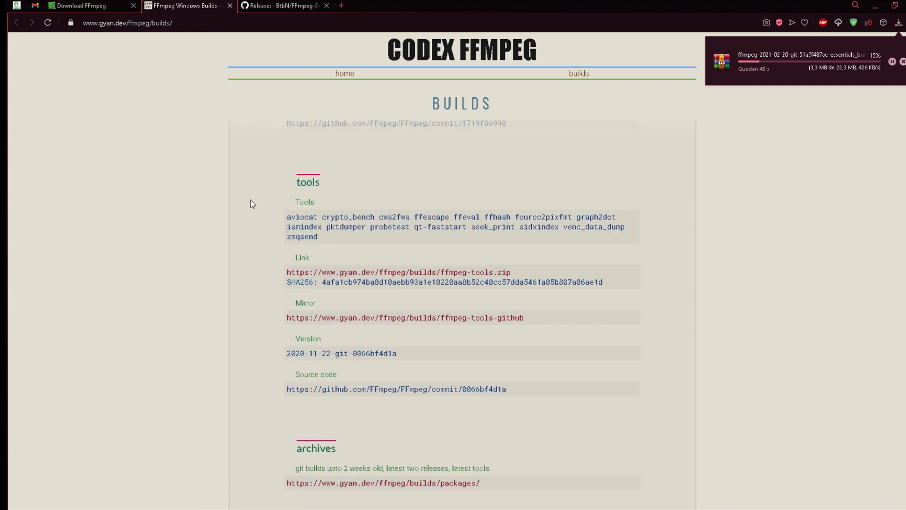
pyautogui.scroll(6, 253, 203)
pyautogui.click(283, 6)
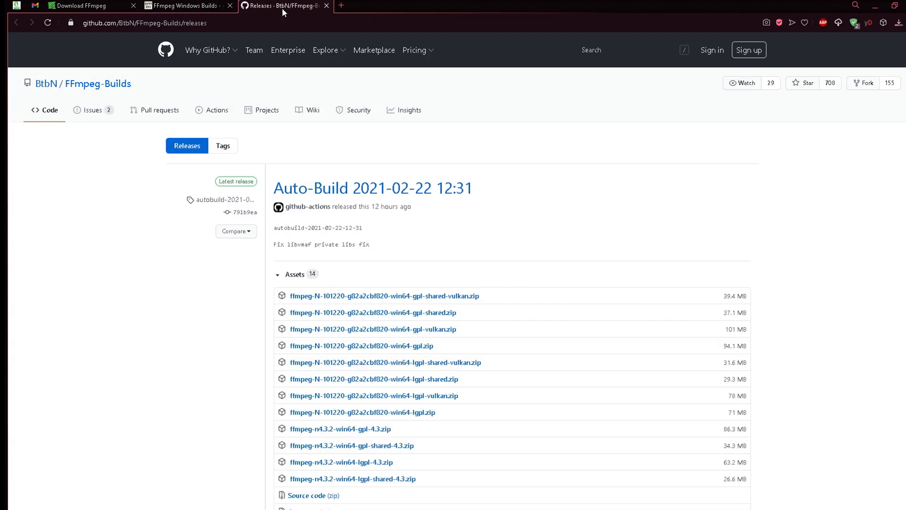
pyautogui.scroll(-3, 790, 166)
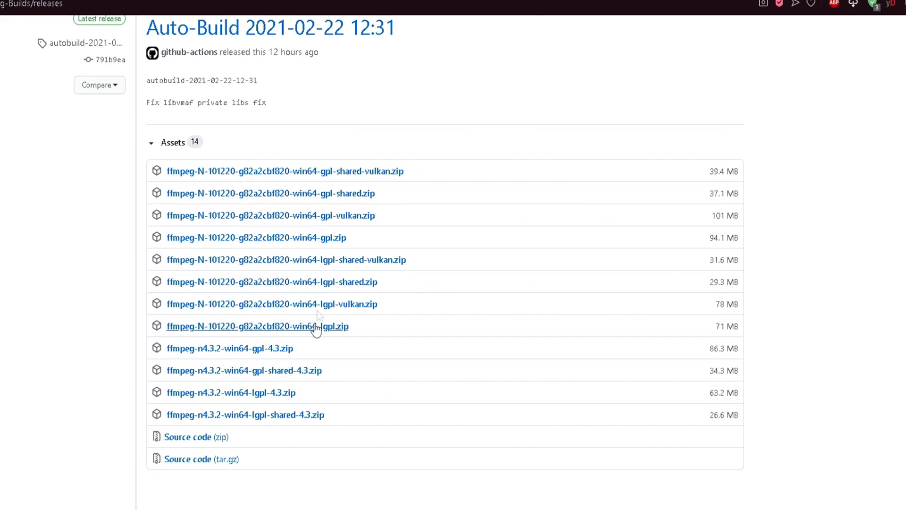
pyautogui.click(331, 171)
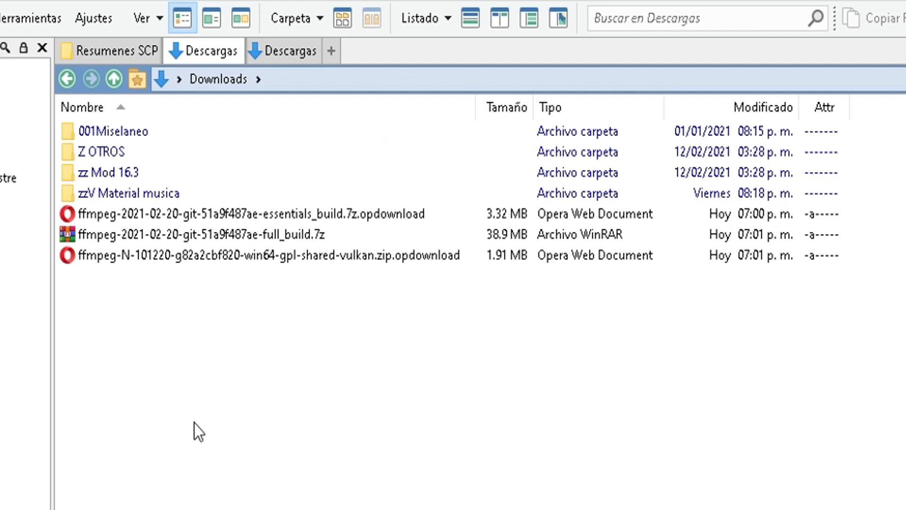
# - In the file manager's Downloads folder, examine the executables in the full build archive's bin folder and return to Downloads
pyautogui.click(167, 239)
pyautogui.doubleClick(220, 240)
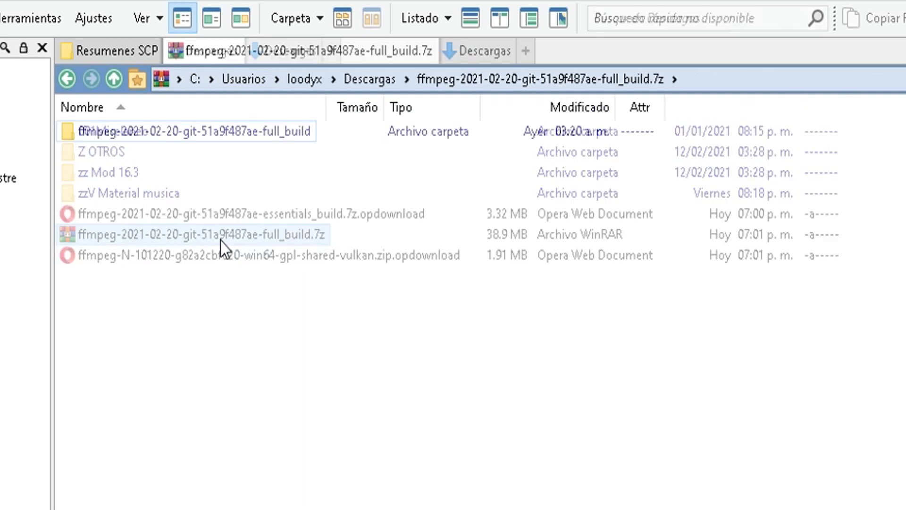
pyautogui.doubleClick(237, 141)
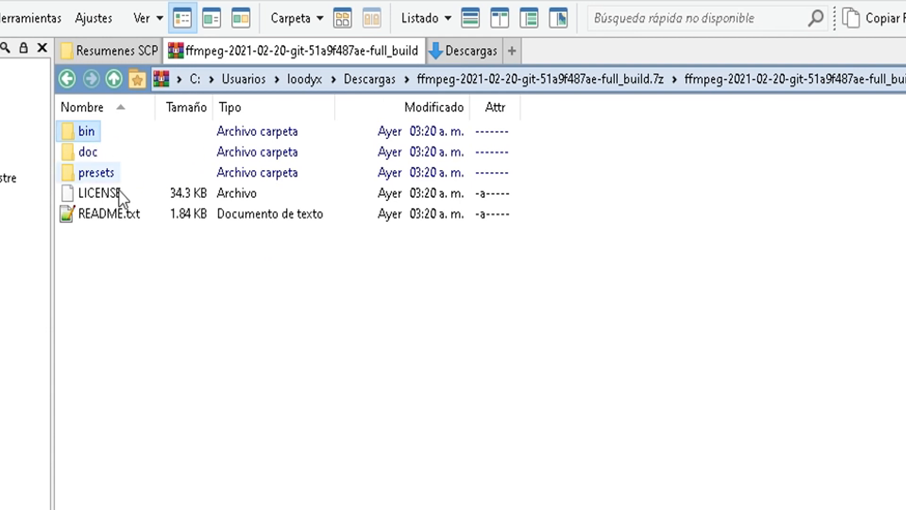
pyautogui.doubleClick(96, 137)
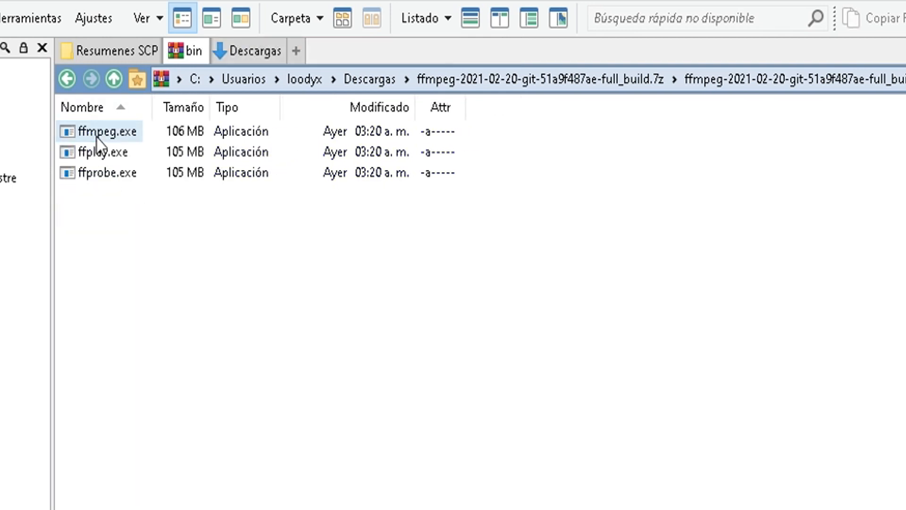
pyautogui.moveTo(60, 119); pyautogui.dragTo(204, 255)
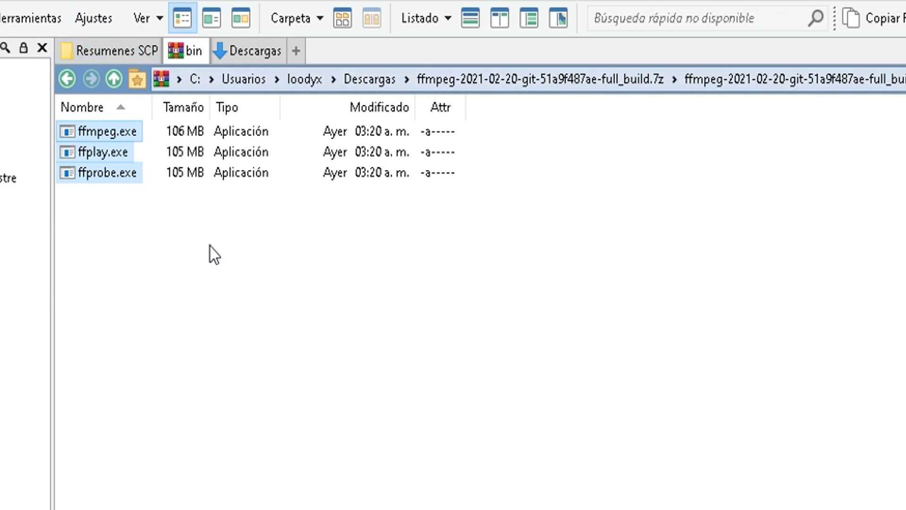
pyautogui.press('BackSpace')
pyautogui.press('BackSpace')
pyautogui.press('BackSpace')
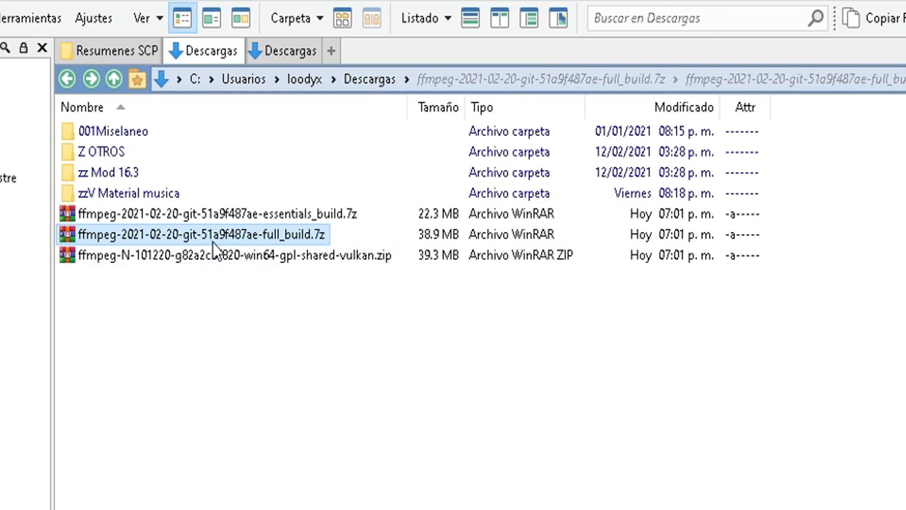
# - Examine the folders inside the gpl-shared-vulkan zip and the essentials build archive
pyautogui.doubleClick(224, 255)
pyautogui.doubleClick(134, 134)
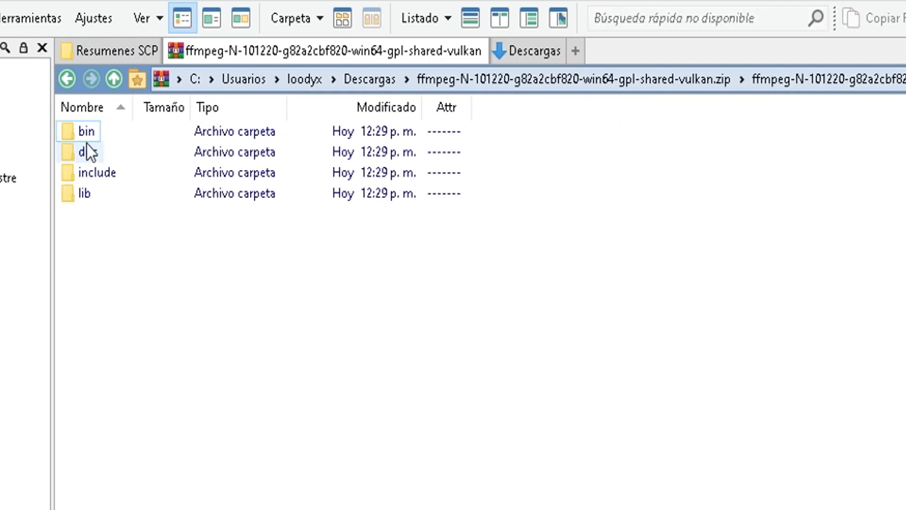
pyautogui.press('BackSpace')
pyautogui.press('BackSpace')
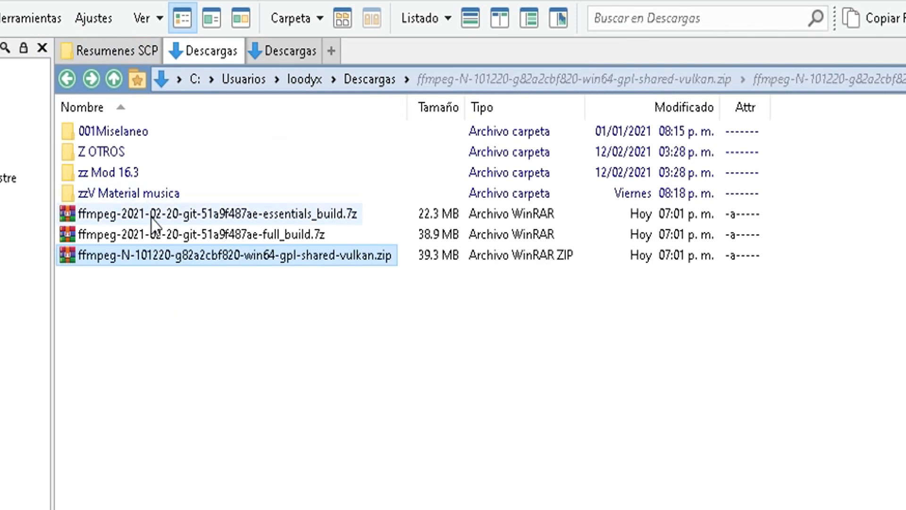
pyautogui.doubleClick(163, 211)
pyautogui.doubleClick(169, 137)
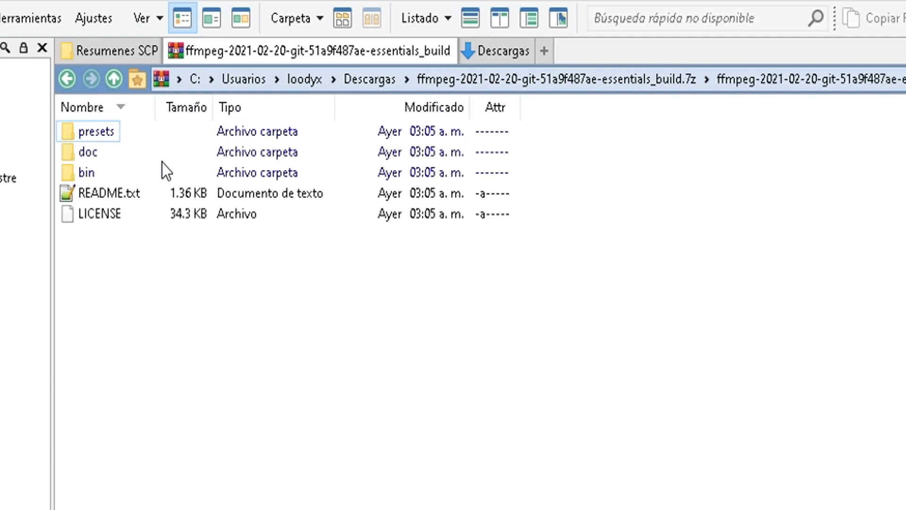
pyautogui.click(89, 171)
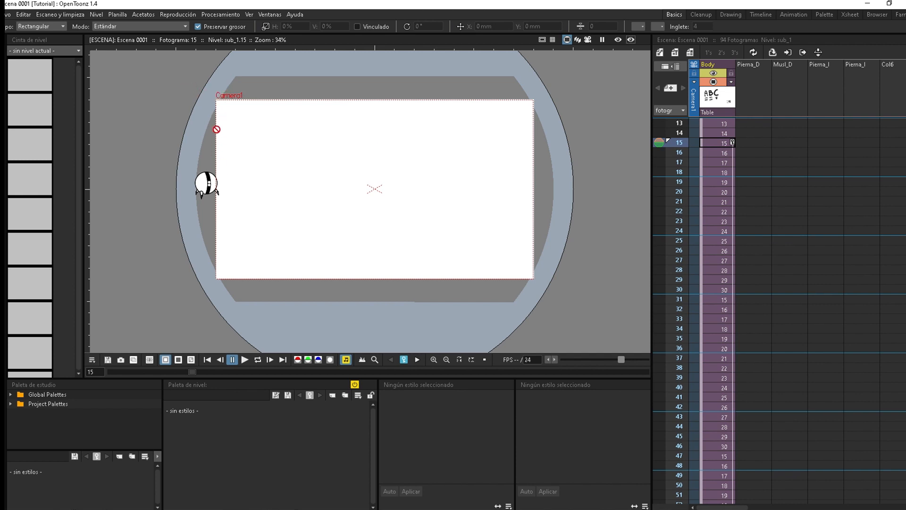
# - Switch to OpenToonz, open the output options (Opciones de salida) and set Camera1 to the UHD 4K, 3840x2160, 16/9 preset
pyautogui.scroll(-2, 238, 123)
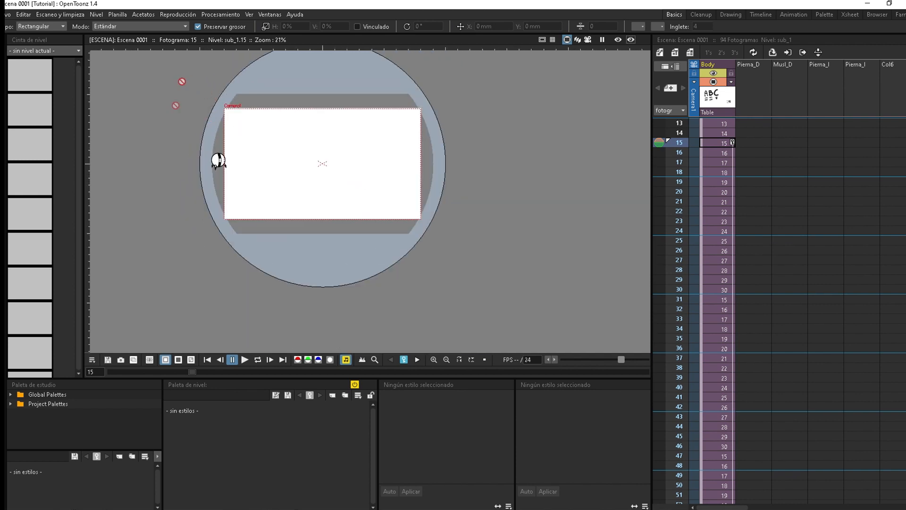
pyautogui.scroll(1, 165, 169)
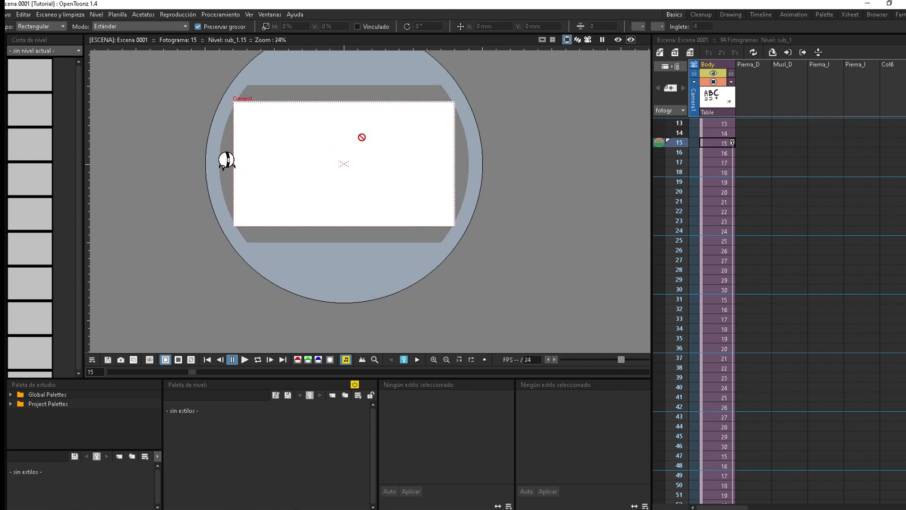
pyautogui.click(220, 16)
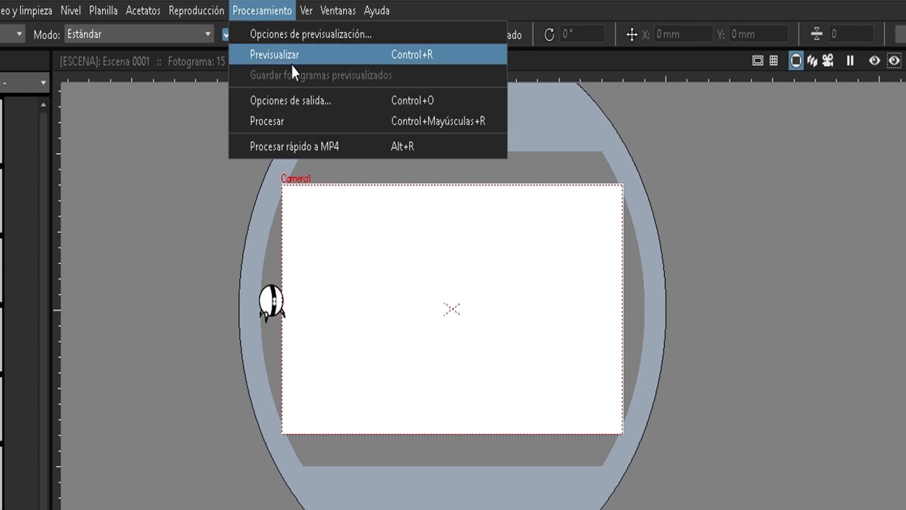
pyautogui.click(310, 104)
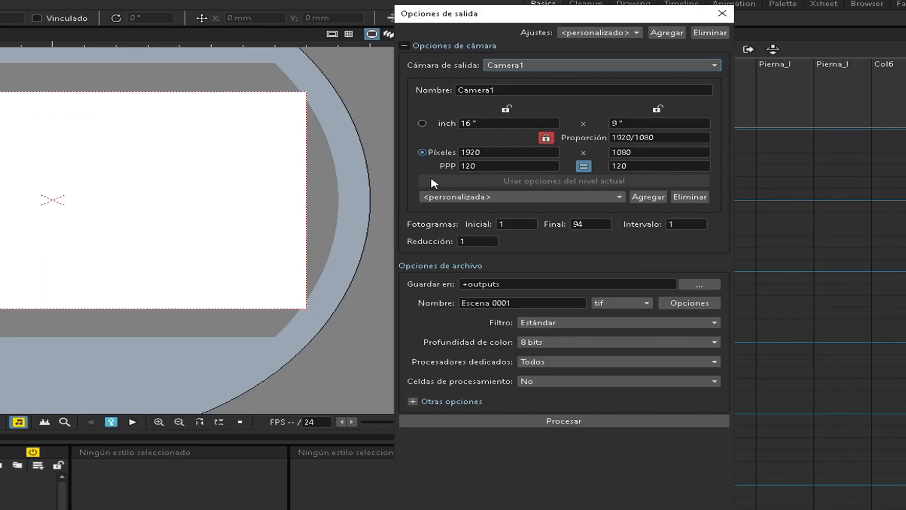
pyautogui.click(507, 198)
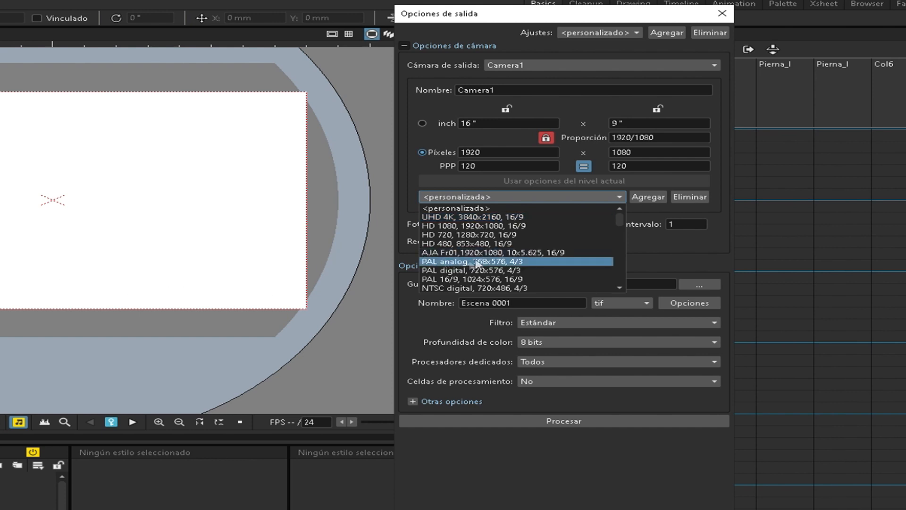
pyautogui.click(452, 220)
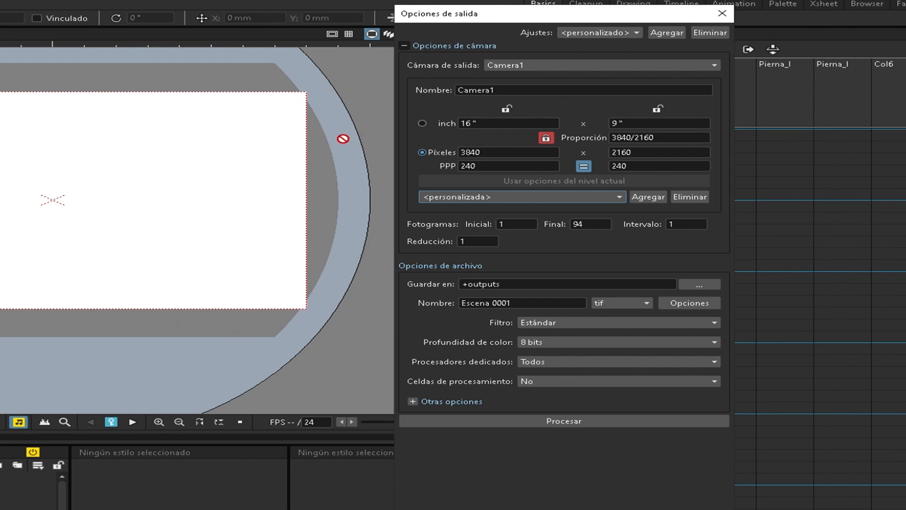
# - Move the output options dialog clear of the Xsheet and reapply the UHD 4K, 3840x2160, 16/9 preset to Camera1
pyautogui.moveTo(564, 17); pyautogui.dragTo(220, 37)
pyautogui.click(197, 217)
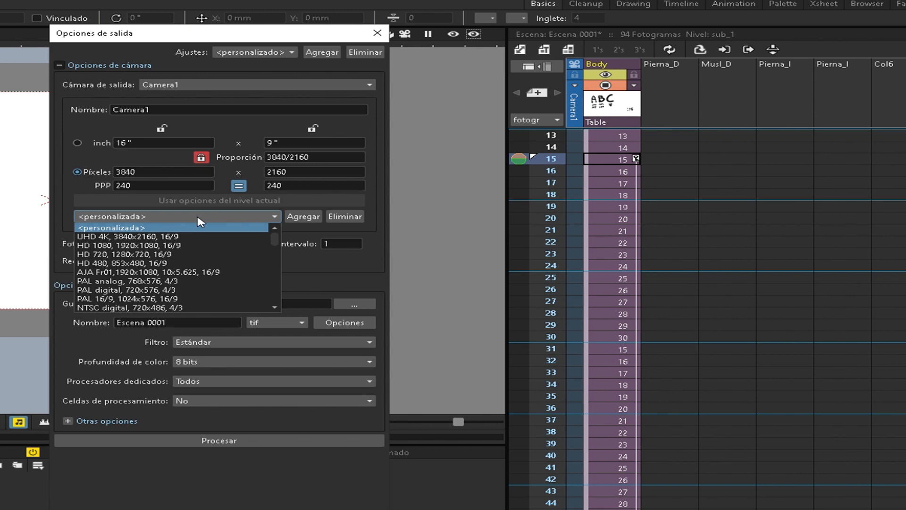
pyautogui.click(138, 238)
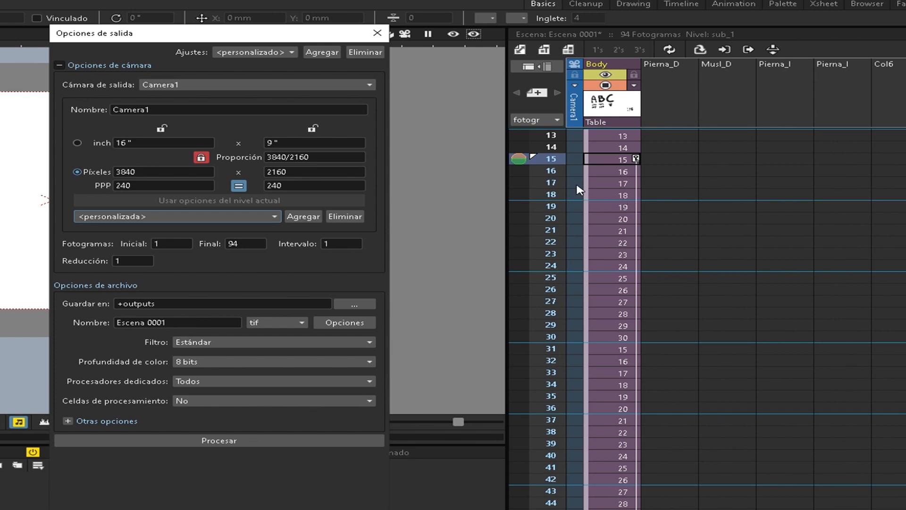
# - Check the last frames of the Body column in the Xsheet and set the output's initial frame to 15
pyautogui.scroll(-8, 610, 175)
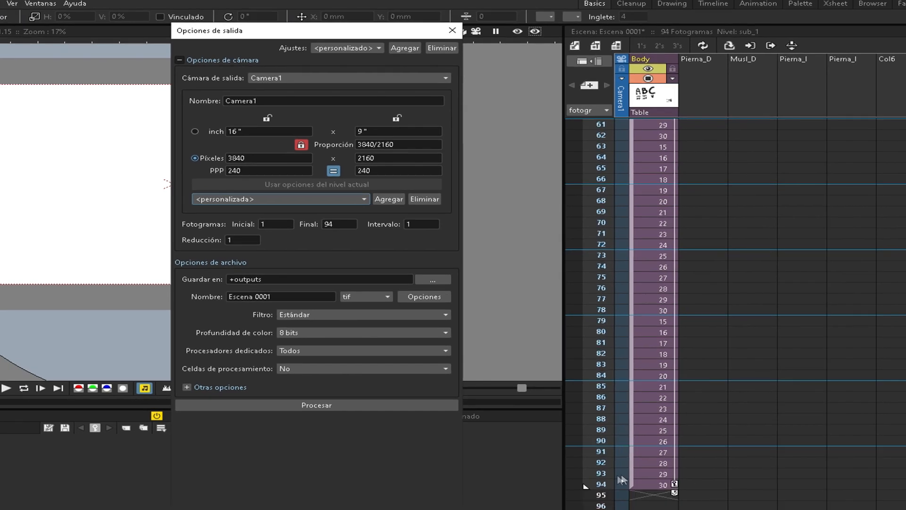
pyautogui.click(288, 224)
pyautogui.write('5')
# - Choose mp4 as the output file format and render the scene
pyautogui.click(361, 296)
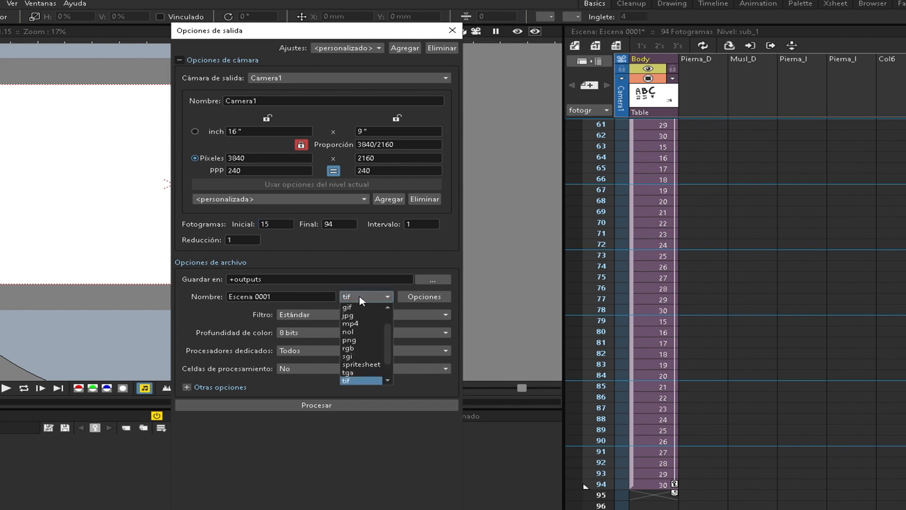
pyautogui.click(369, 323)
pyautogui.click(389, 404)
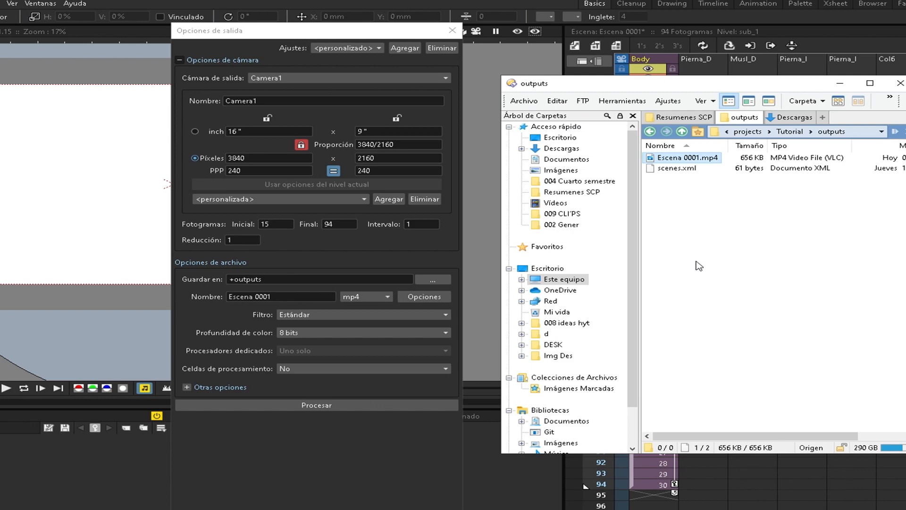
# - Play the rendered Escena 0001.mp4 from the outputs folder and check its frame width and height in the file's properties
pyautogui.doubleClick(696, 159)
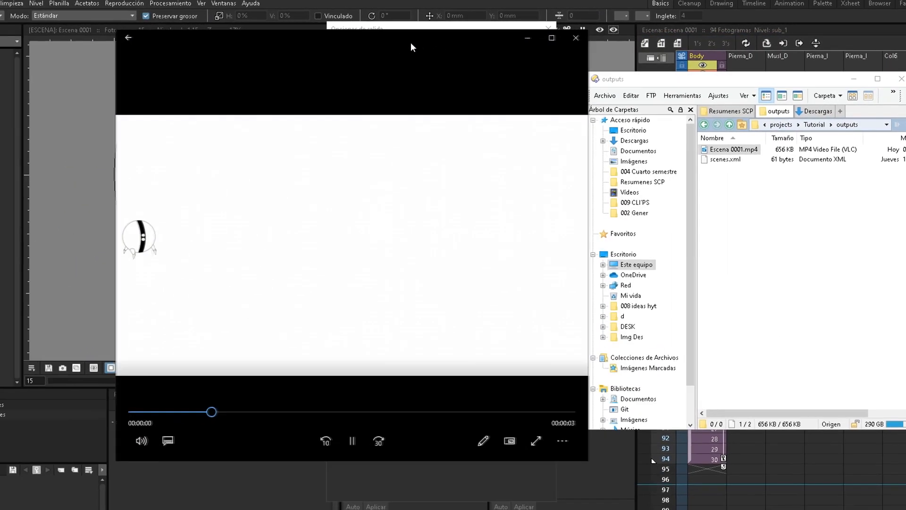
pyautogui.click(576, 38)
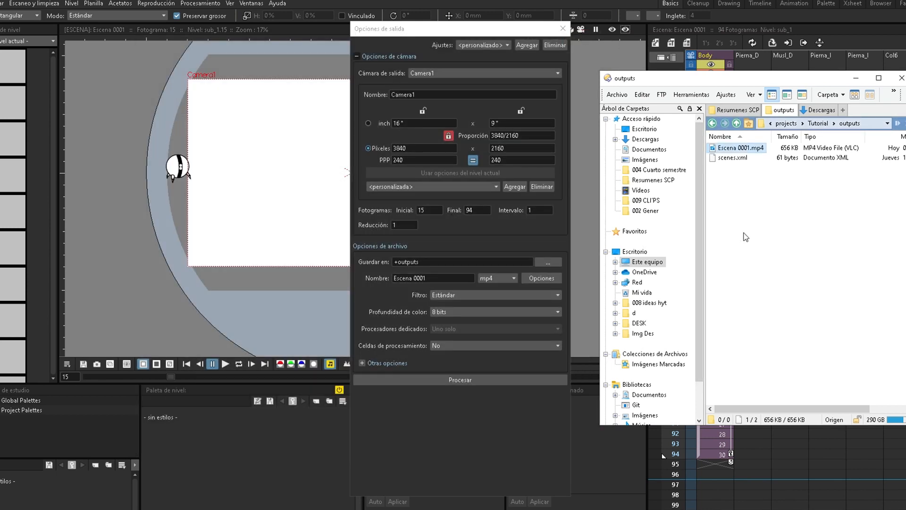
pyautogui.rightClick(734, 150)
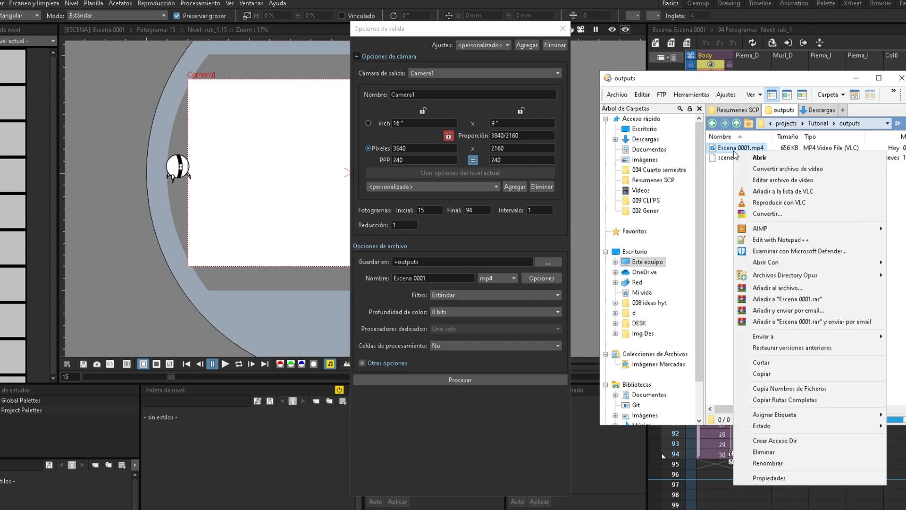
pyautogui.click(766, 478)
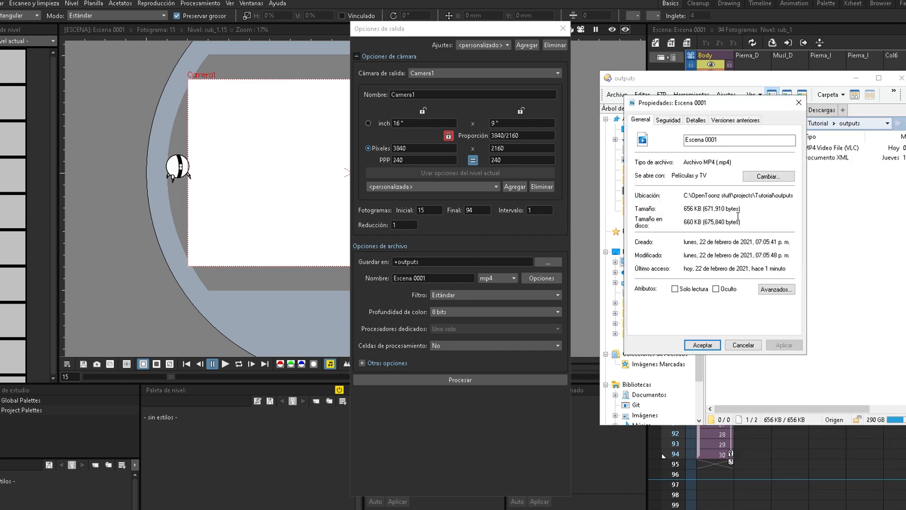
pyautogui.click(697, 120)
pyautogui.moveTo(703, 106); pyautogui.dragTo(404, 104)
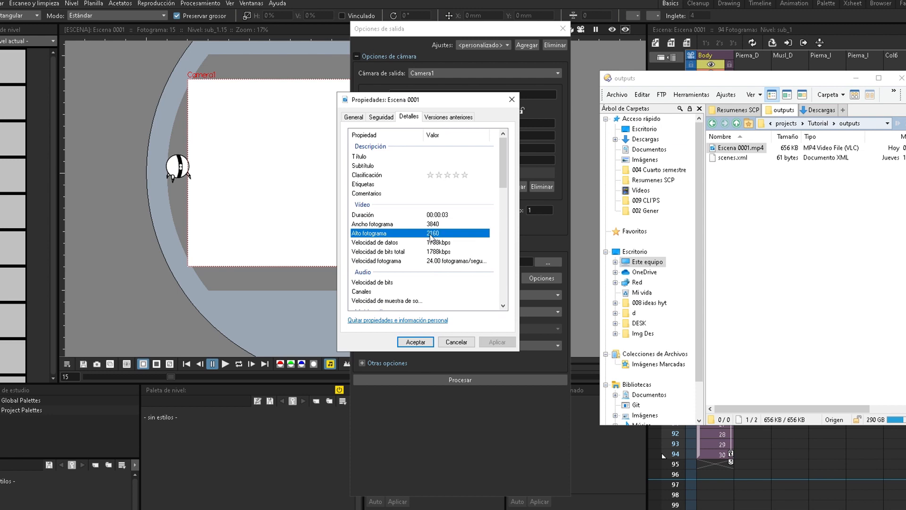
pyautogui.moveTo(424, 99); pyautogui.dragTo(295, 142)
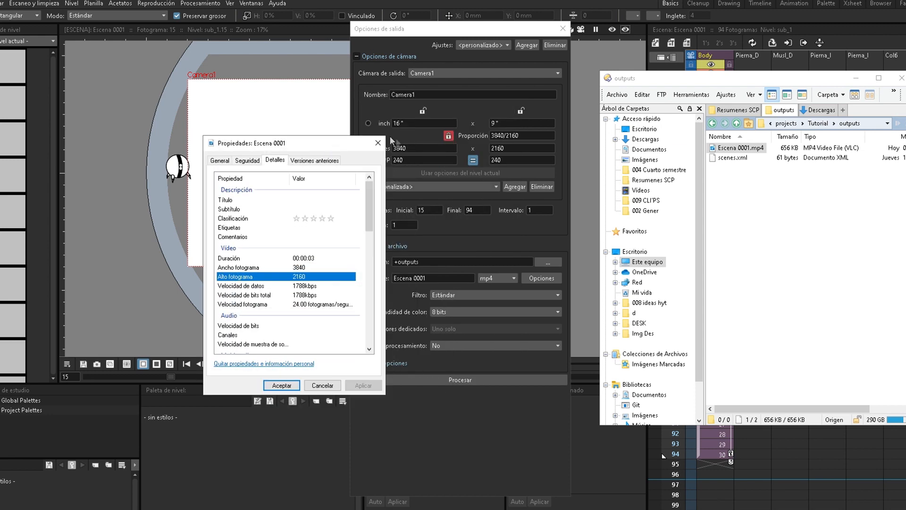
pyautogui.click(383, 143)
# - Review the available camera resolution presets in the output options and switch back to the outputs folder in the file manager
pyautogui.click(424, 189)
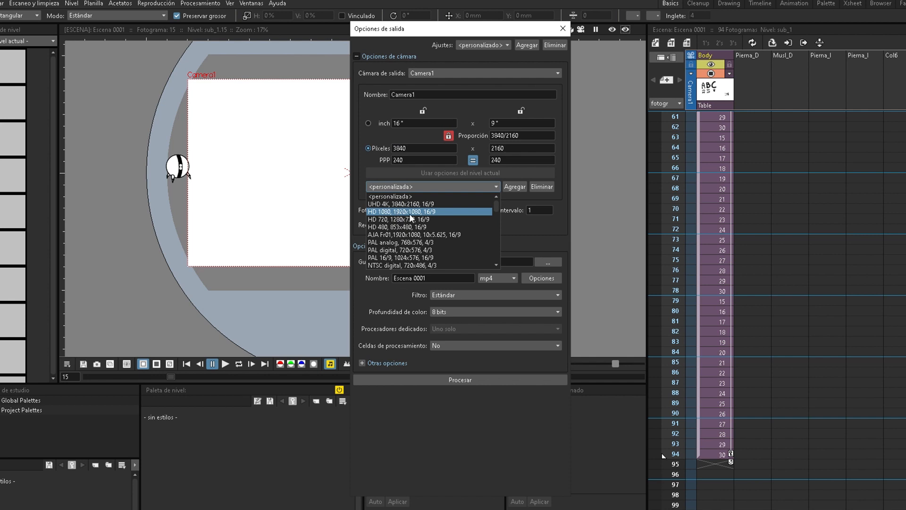
pyautogui.click(400, 290)
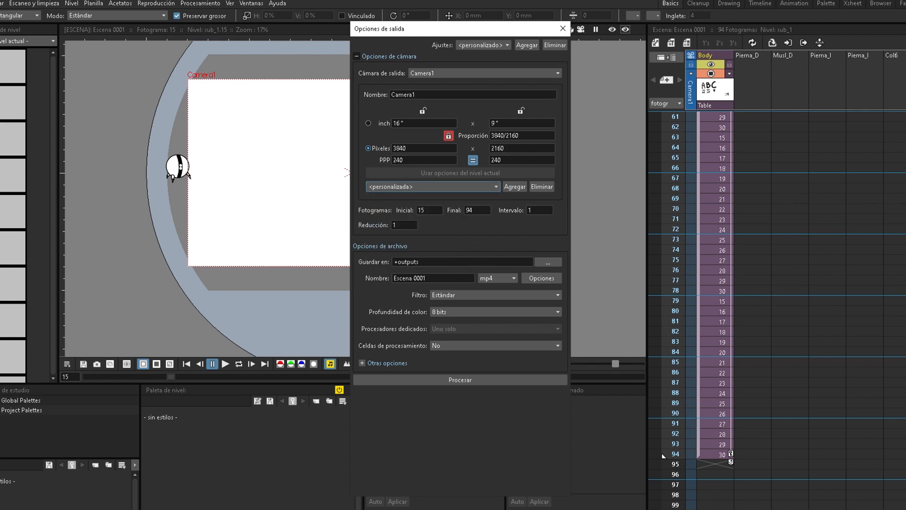
pyautogui.hotkey('alt', 'Tab')
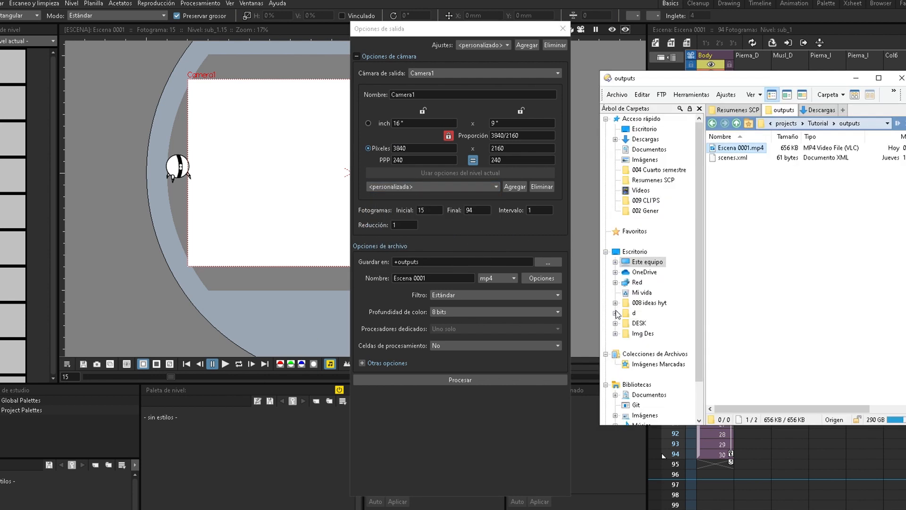